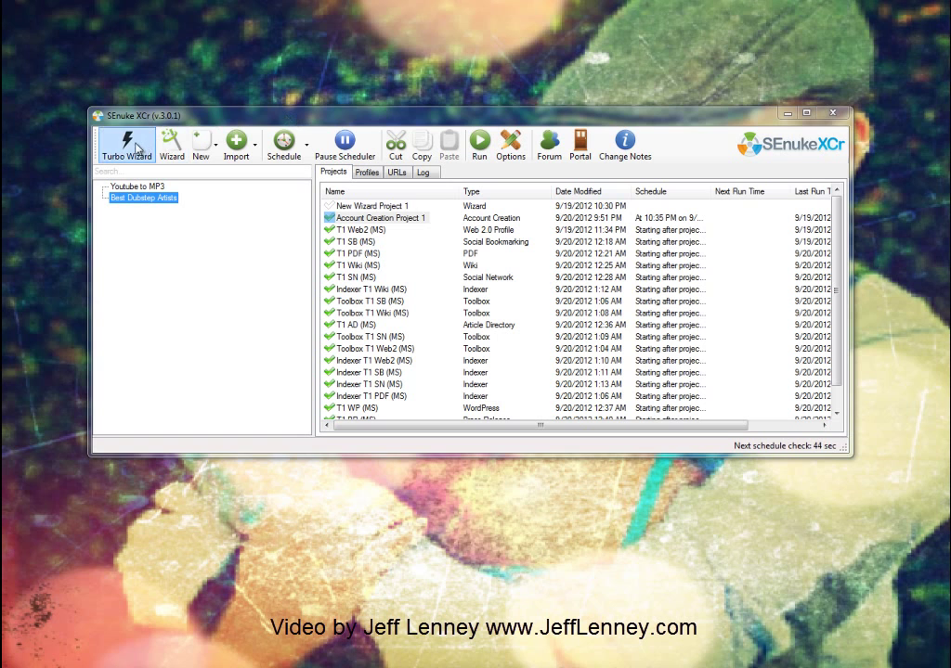
Step: Try the Turbo Wizard, dismiss its error and close it without creating anything
{"action": "left_click", "coordinate": [132, 149]}
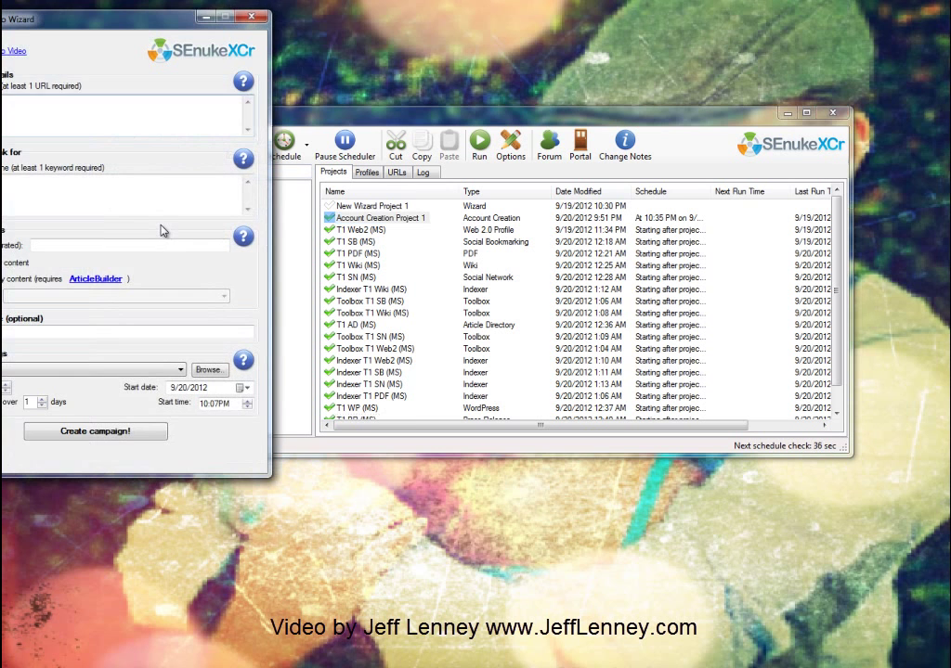
{"action": "left_click_drag", "start_coordinate": [65, 23], "coordinate": [403, 65]}
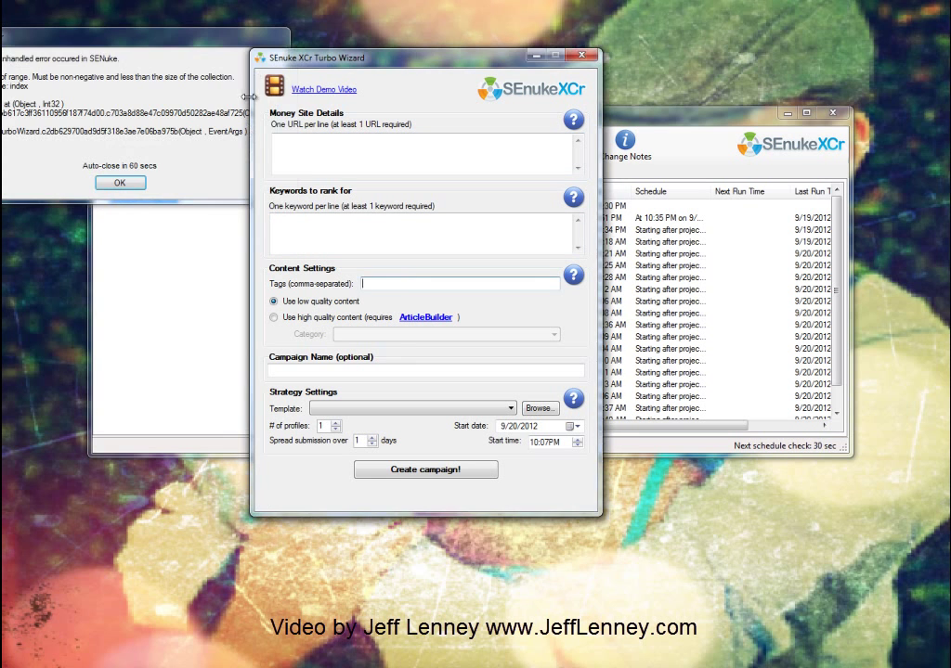
{"action": "left_click", "coordinate": [121, 183]}
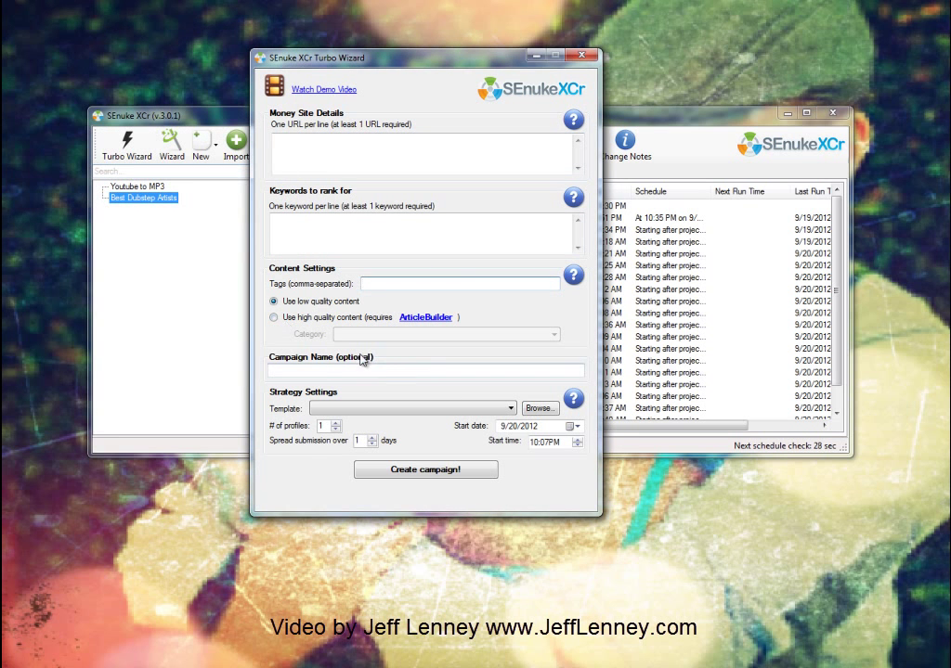
{"action": "left_click", "coordinate": [362, 408]}
{"action": "left_click", "coordinate": [364, 409]}
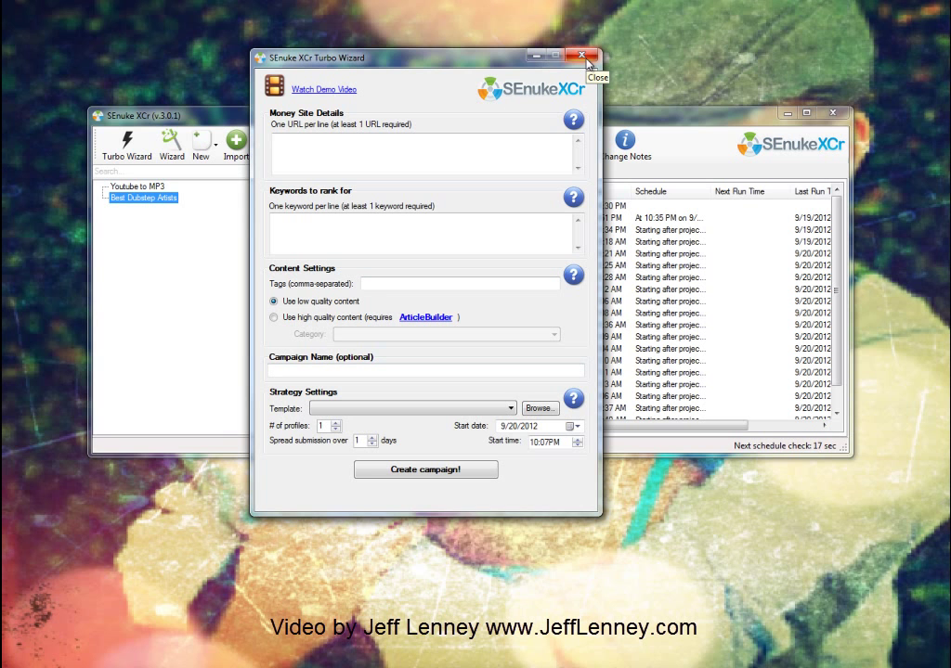
{"action": "left_click", "coordinate": [583, 58]}
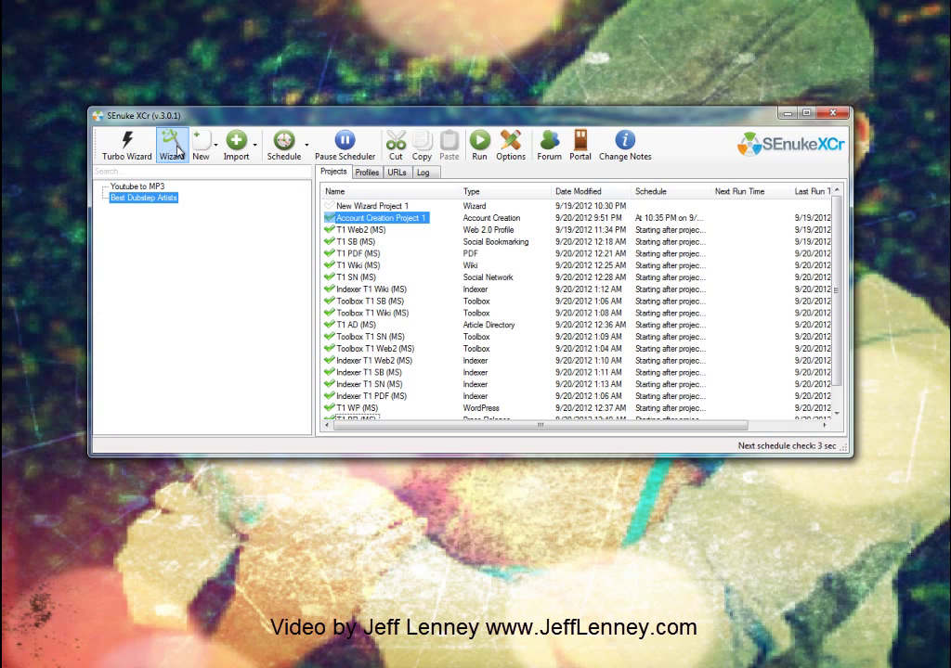
Step: Launch the New Campaign Wizard, move and enlarge it, and select the Campaign Name box
{"action": "left_click", "coordinate": [176, 148]}
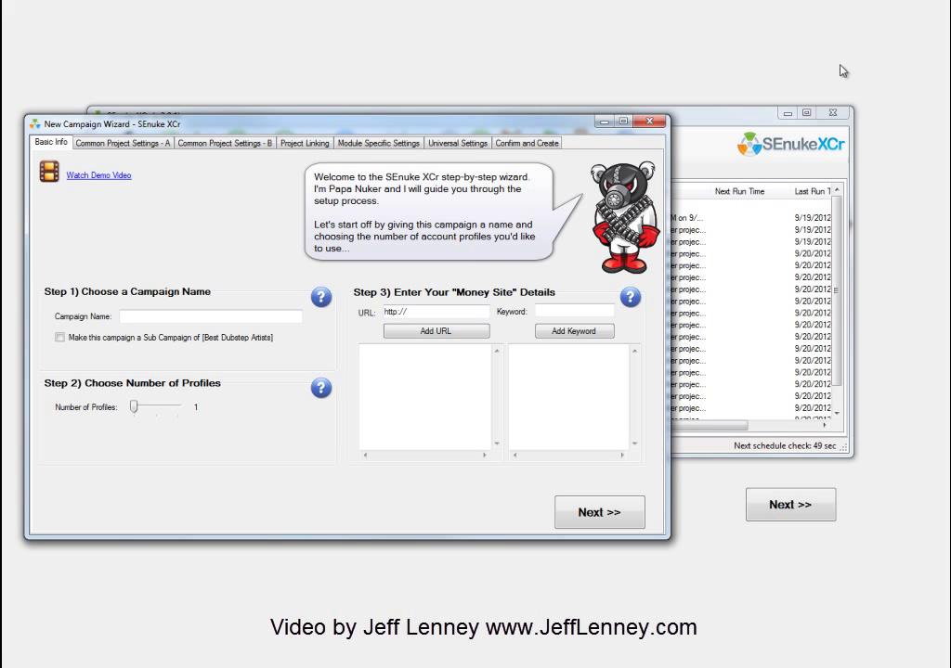
{"action": "left_click_drag", "start_coordinate": [459, 128], "coordinate": [586, 107]}
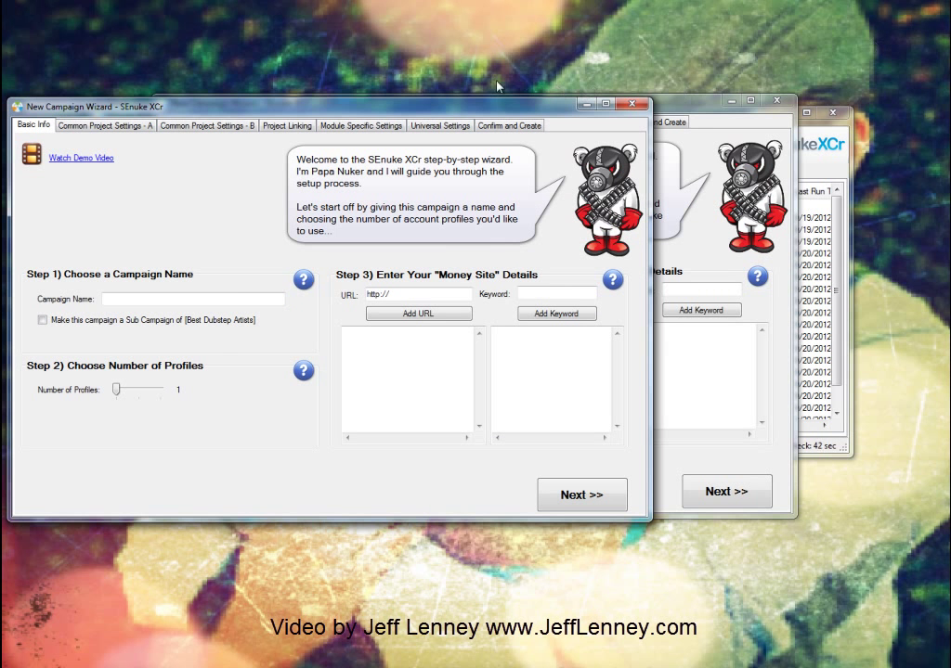
{"action": "left_click_drag", "start_coordinate": [442, 102], "coordinate": [681, 88]}
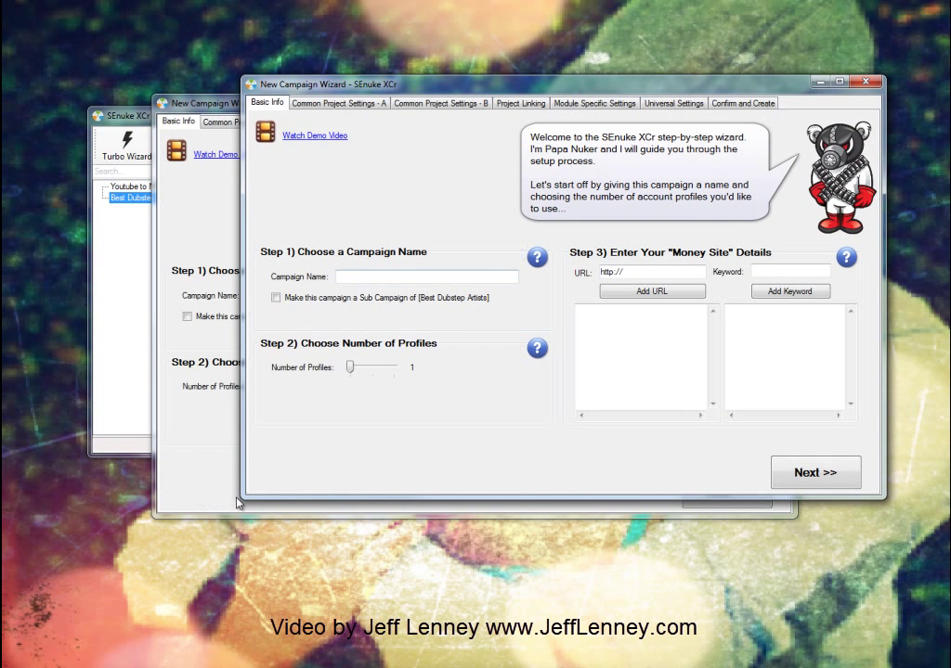
{"action": "left_click_drag", "start_coordinate": [239, 501], "coordinate": [167, 574]}
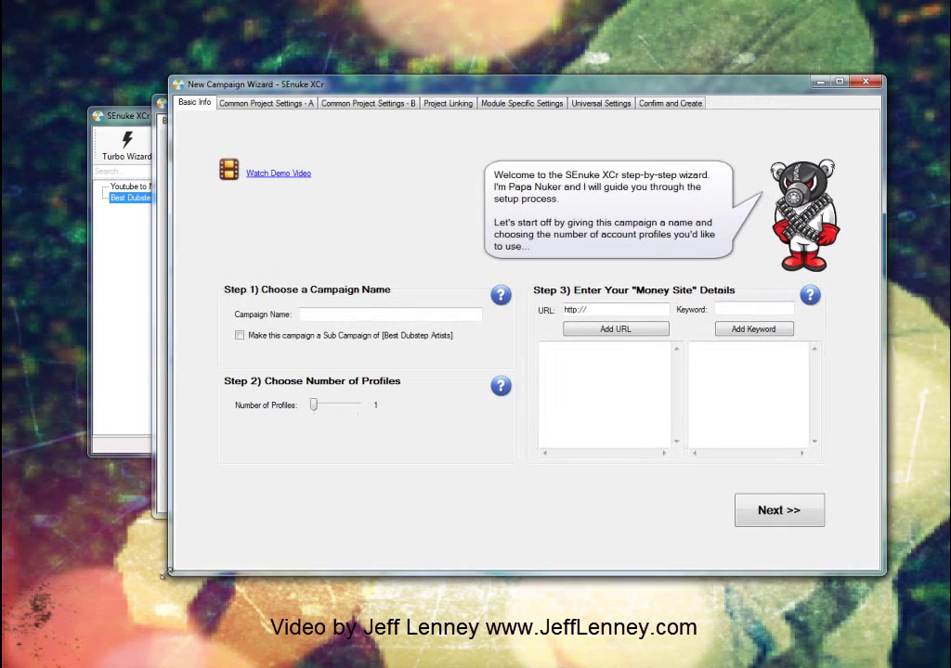
{"action": "left_click", "coordinate": [327, 313]}
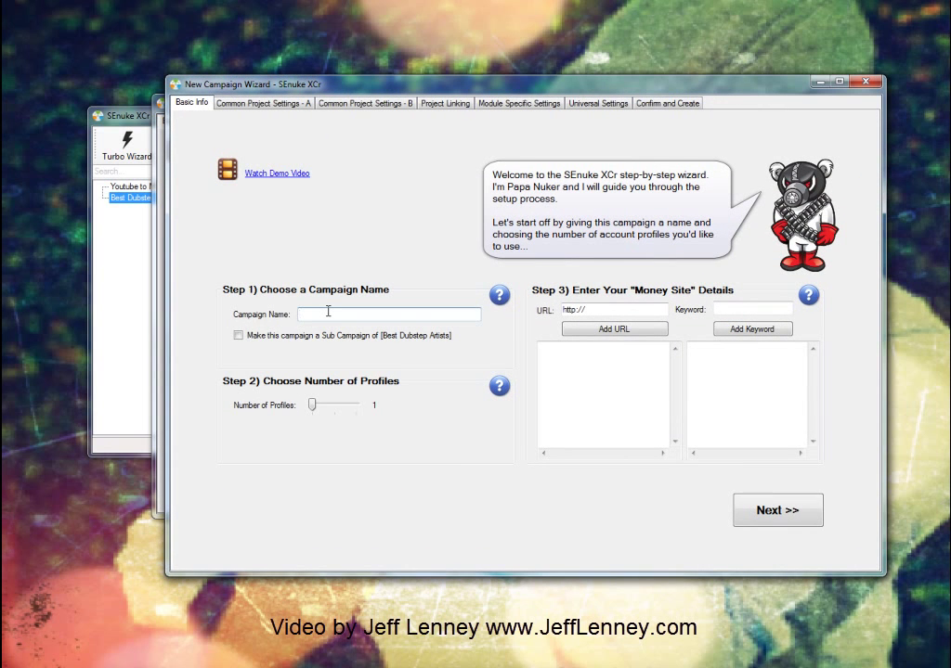
Step: Enter 'Best Dubstep Artists' as the campaign name on the Basic Info step
{"action": "type", "text": "Du"}
{"action": "key", "text": "BackSpace"}
{"action": "key", "text": "BackSpace"}
{"action": "type", "text": "Best Dubstep Artists"}
{"action": "mouse_move", "coordinate": [498, 387]}
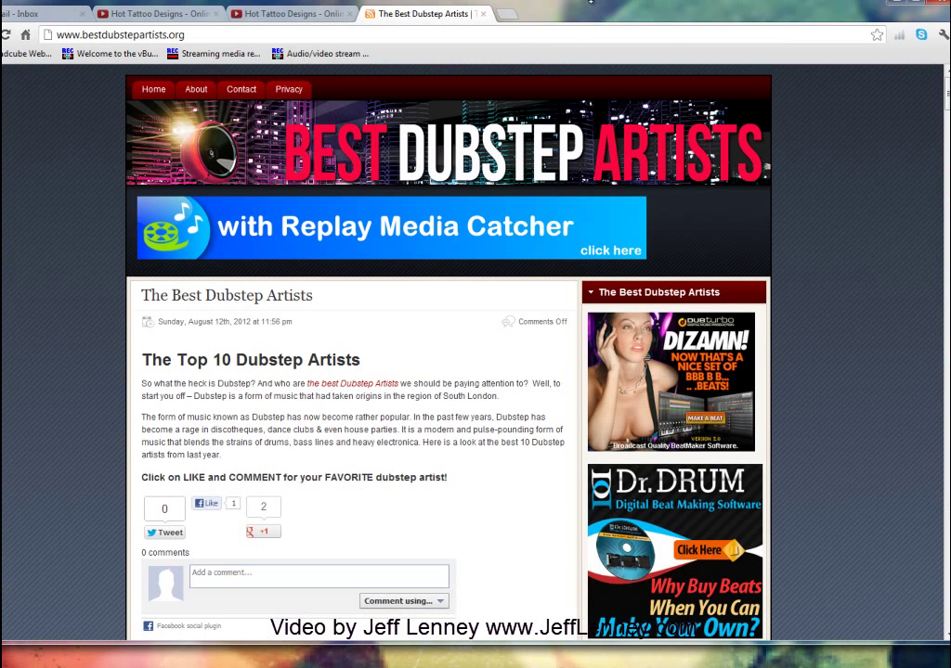
Step: Add the bestdubstepartists.org homepage address as a money site URL
{"action": "left_click_drag", "start_coordinate": [591, 1], "coordinate": [637, 23]}
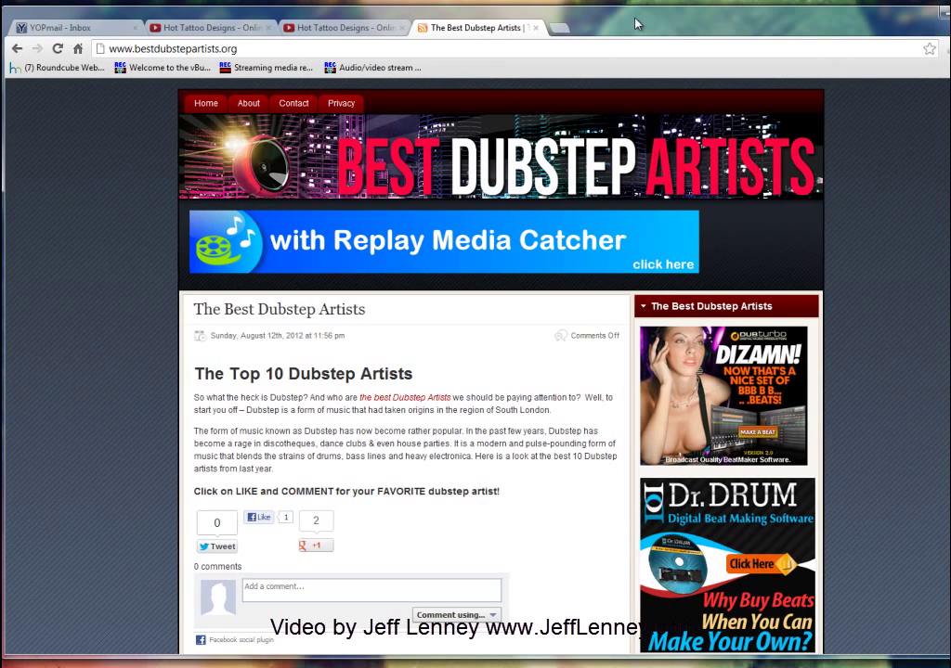
{"action": "left_click", "coordinate": [343, 49]}
{"action": "key", "text": "ctrl+c"}
{"action": "key", "text": "BackSpace"}
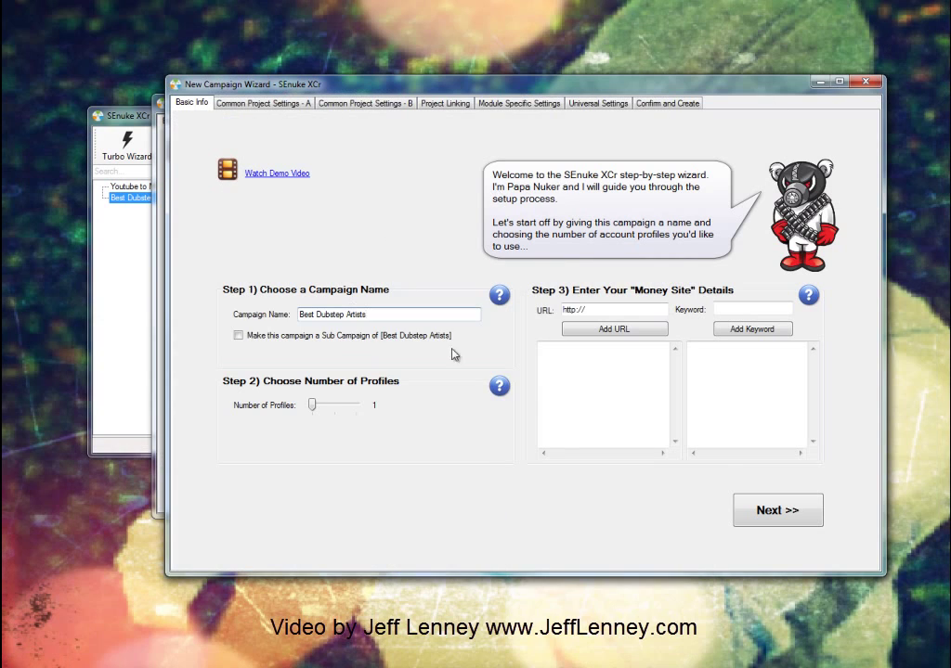
{"action": "key", "text": "ctrl+v"}
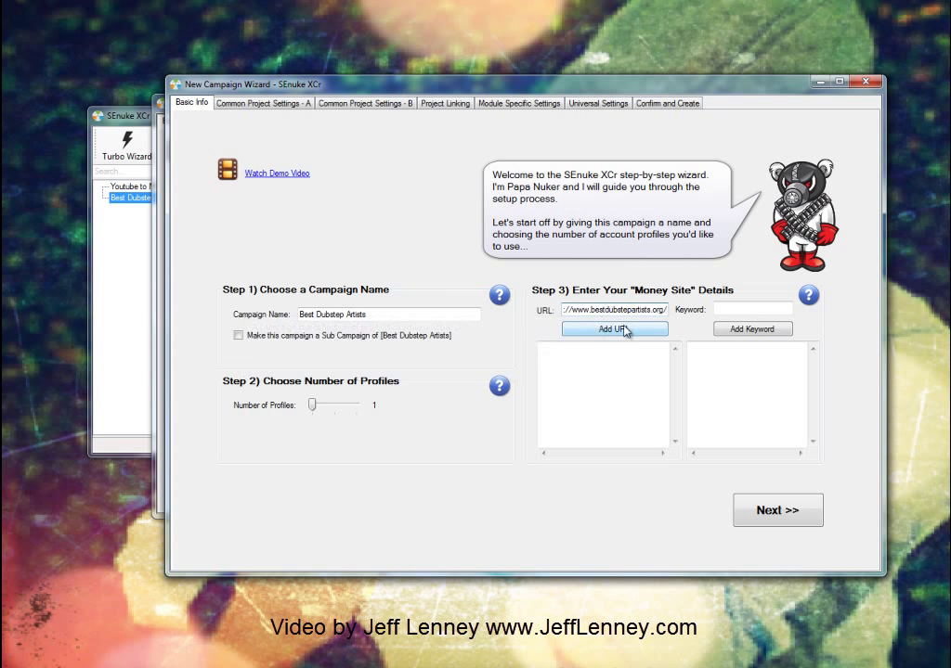
{"action": "left_click", "coordinate": [623, 331]}
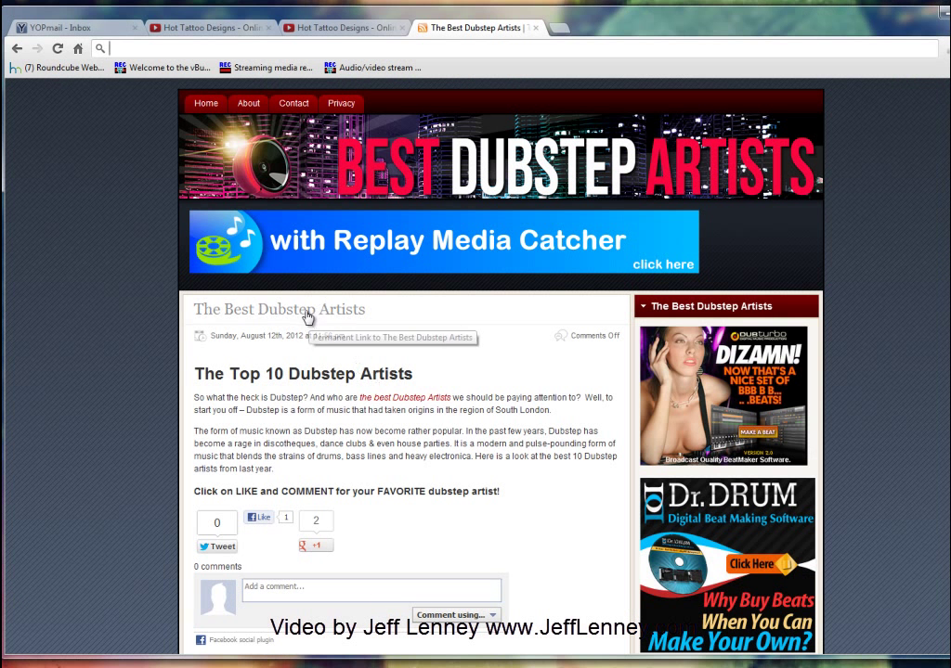
Step: Add the article's link address as a second money site URL
{"action": "right_click", "coordinate": [307, 318]}
{"action": "left_click", "coordinate": [346, 388]}
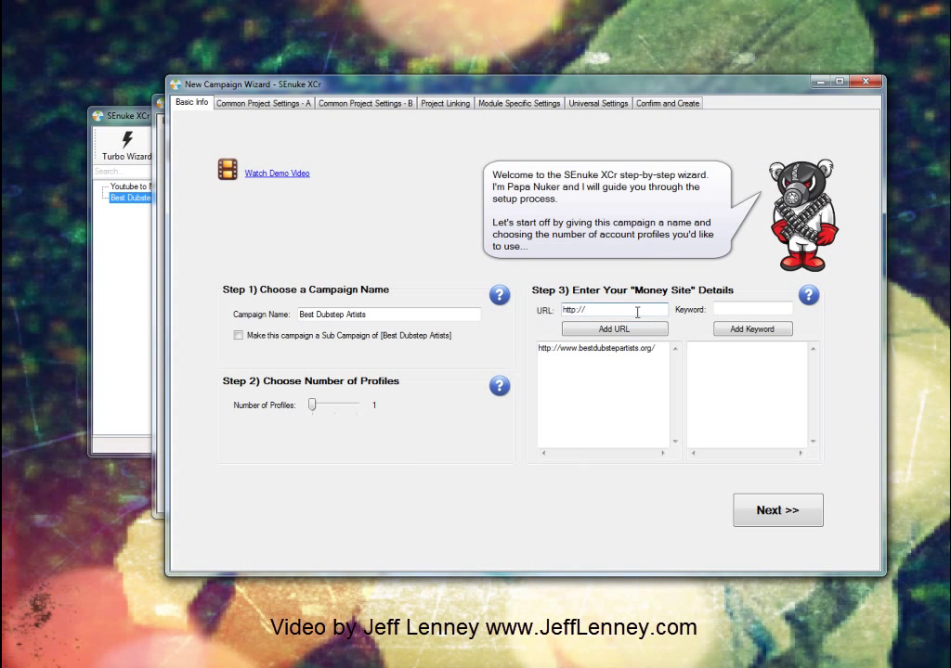
{"action": "double_click", "coordinate": [637, 311]}
{"action": "key", "text": "ctrl+v"}
{"action": "left_click", "coordinate": [622, 330]}
{"action": "left_click", "coordinate": [730, 310]}
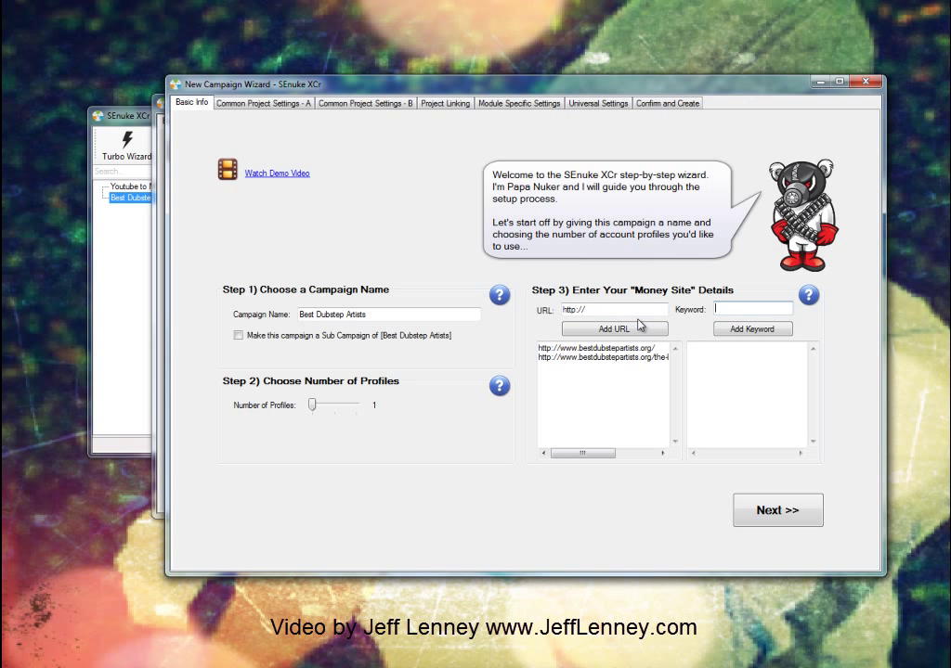
Step: Delete the article link entry from the money site list, keeping only the homepage
{"action": "left_click", "coordinate": [628, 359]}
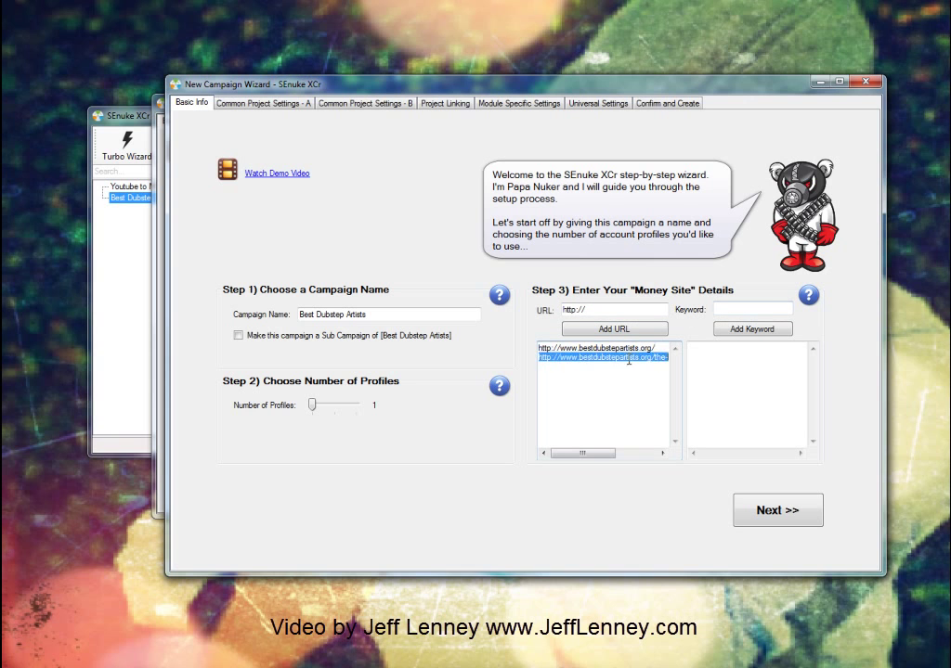
{"action": "right_click", "coordinate": [629, 360]}
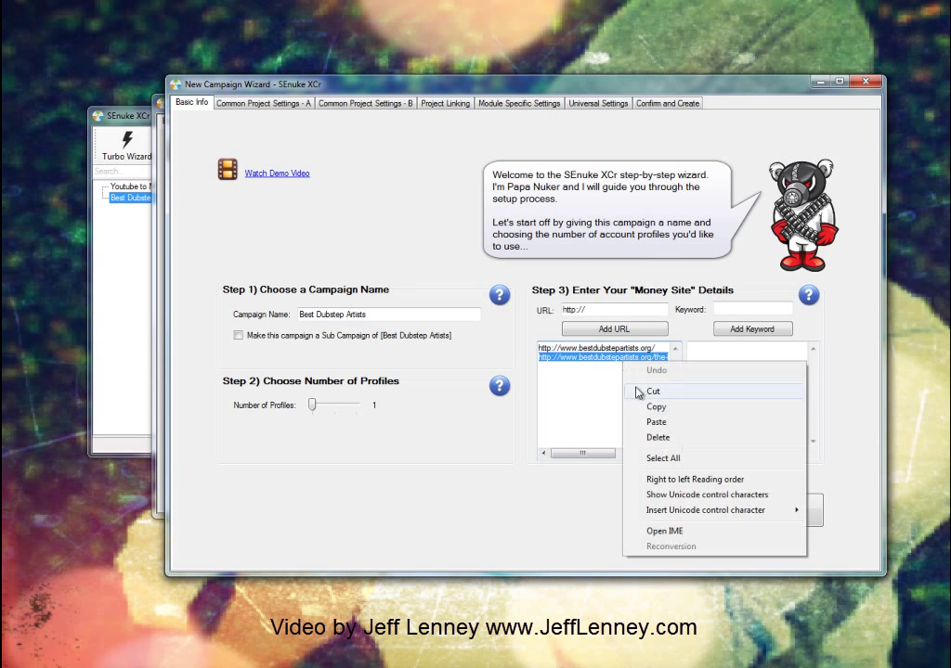
{"action": "left_click", "coordinate": [653, 437]}
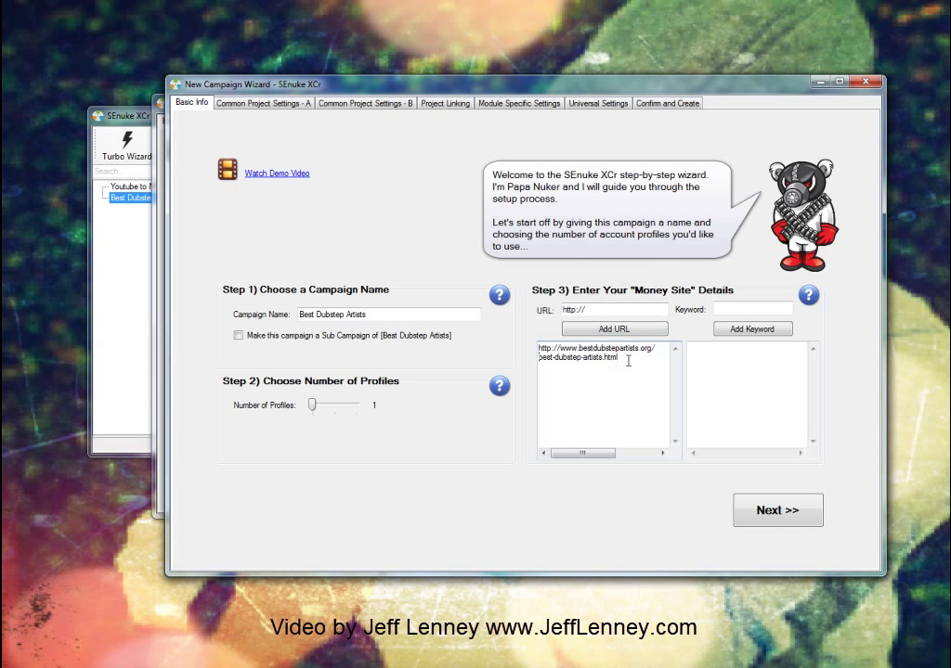
{"action": "left_click_drag", "start_coordinate": [629, 361], "coordinate": [542, 359]}
{"action": "key", "text": "BackSpace"}
{"action": "key", "text": "BackSpace"}
{"action": "type", "text": "h"}
{"action": "key", "text": "BackSpace"}
Step: Add keywords 'best dubstep artists', 'top dubstep artists' and 'dubestep artists' via the Keyword field
{"action": "left_click", "coordinate": [719, 310]}
{"action": "type", "text": "best"}
{"action": "type", "text": " dubstep artis"}
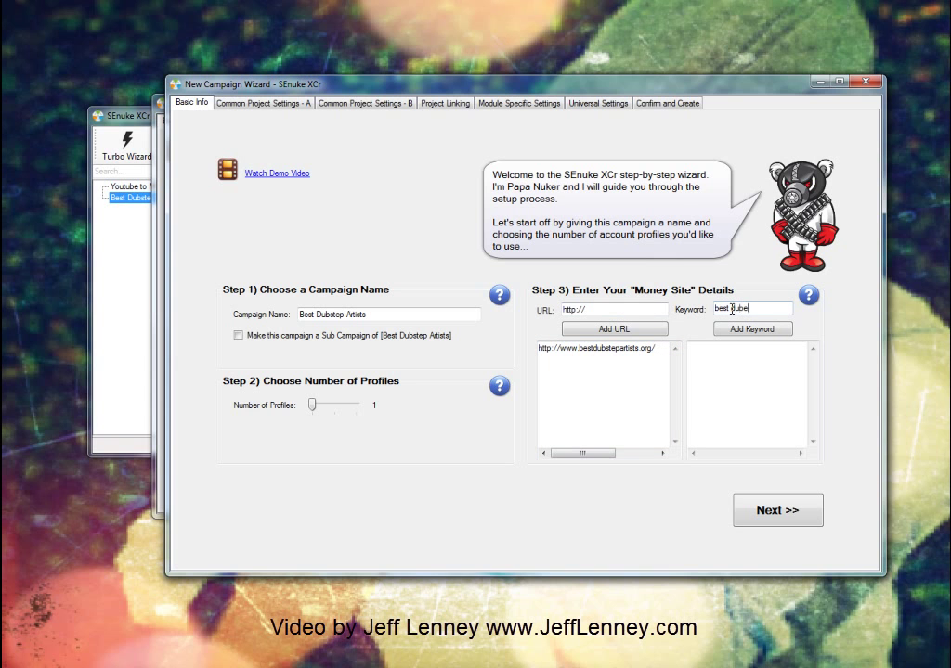
{"action": "type", "text": "ts"}
{"action": "key", "text": "Return"}
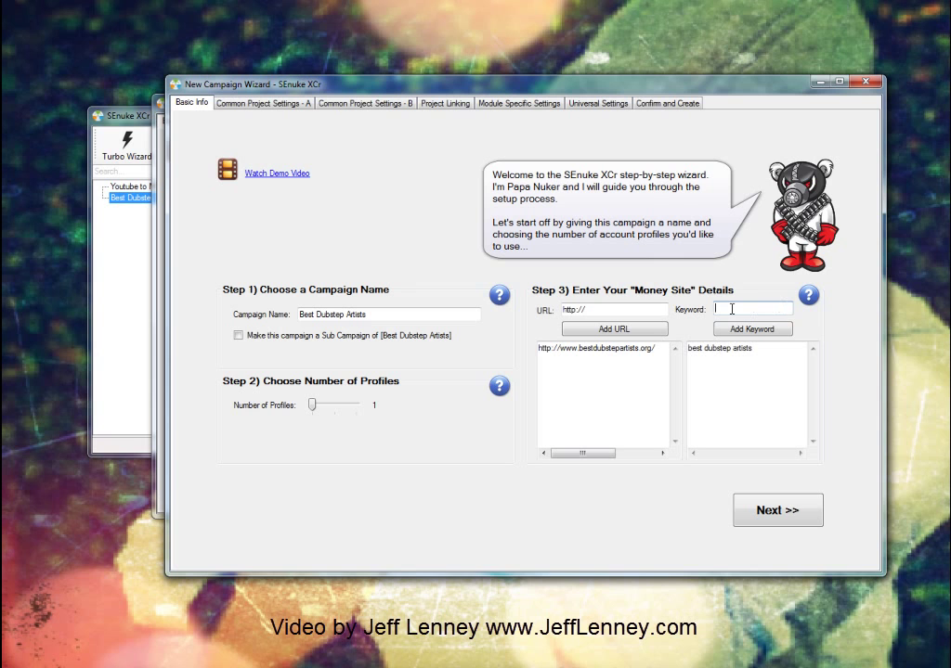
{"action": "type", "text": "top dubstep art"}
{"action": "key", "text": "BackSpace"}
{"action": "key", "text": "BackSpace"}
{"action": "key", "text": "BackSpace"}
{"action": "key", "text": "BackSpace"}
{"action": "key", "text": "BackSpace"}
{"action": "key", "text": "BackSpace"}
{"action": "type", "text": "ep a"}
{"action": "key", "text": "BackSpace"}
{"action": "type", "text": "artists"}
{"action": "key", "text": "Return"}
{"action": "type", "text": "dubestep artists"}
{"action": "key", "text": "Return"}
Step: Type 'dubstep artists' and 'dubstep artist' directly into the keyword list
{"action": "type", "text": "best"}
{"action": "double_click", "coordinate": [731, 310]}
{"action": "left_click", "coordinate": [787, 359]}
{"action": "type", "text": "dubs"}
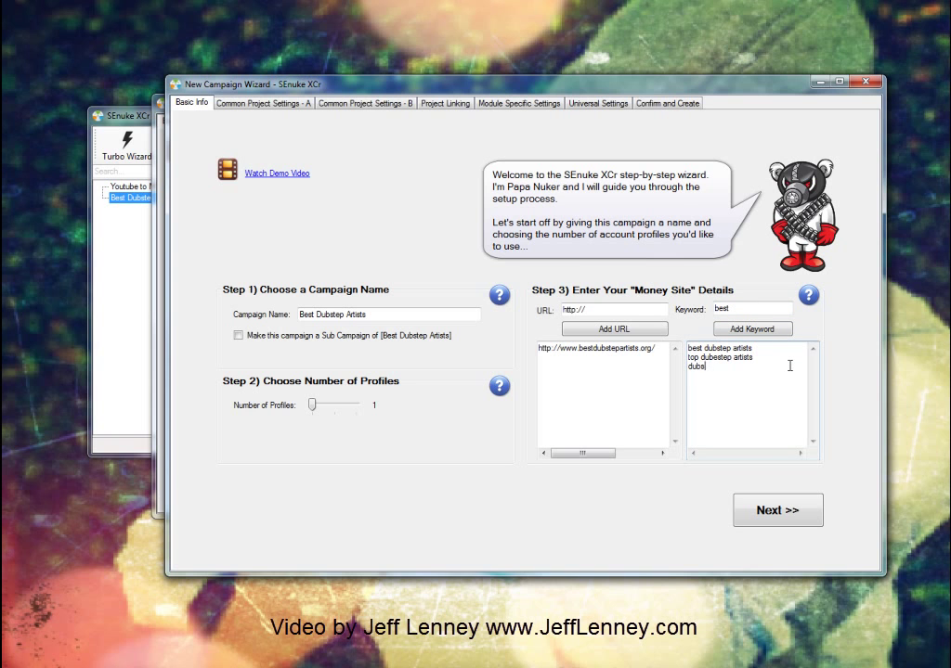
{"action": "type", "text": "tep artists"}
{"action": "key", "text": "Return"}
{"action": "type", "text": "dubstep a"}
{"action": "type", "text": "rtist"}
Step: Add 'click here', 'check this out' and the site URL, trimmed of its article path
{"action": "type", "text": "click here"}
{"action": "key", "text": "Return"}
{"action": "type", "text": "check this out"}
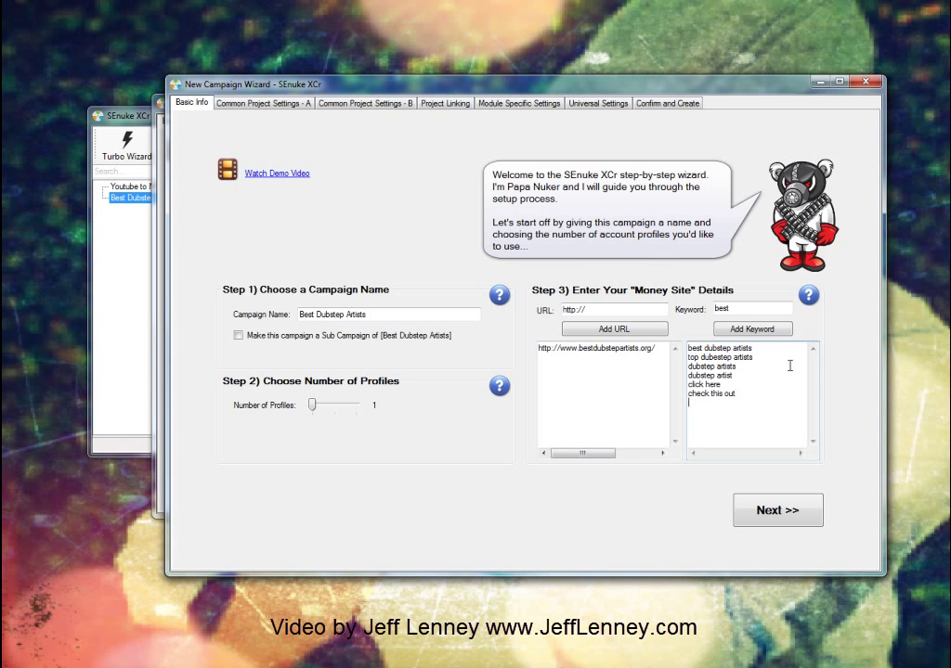
{"action": "key", "text": "Return"}
{"action": "key", "text": "ctrl+v"}
{"action": "key", "text": "ctrl+z"}
{"action": "key", "text": "ctrl+v"}
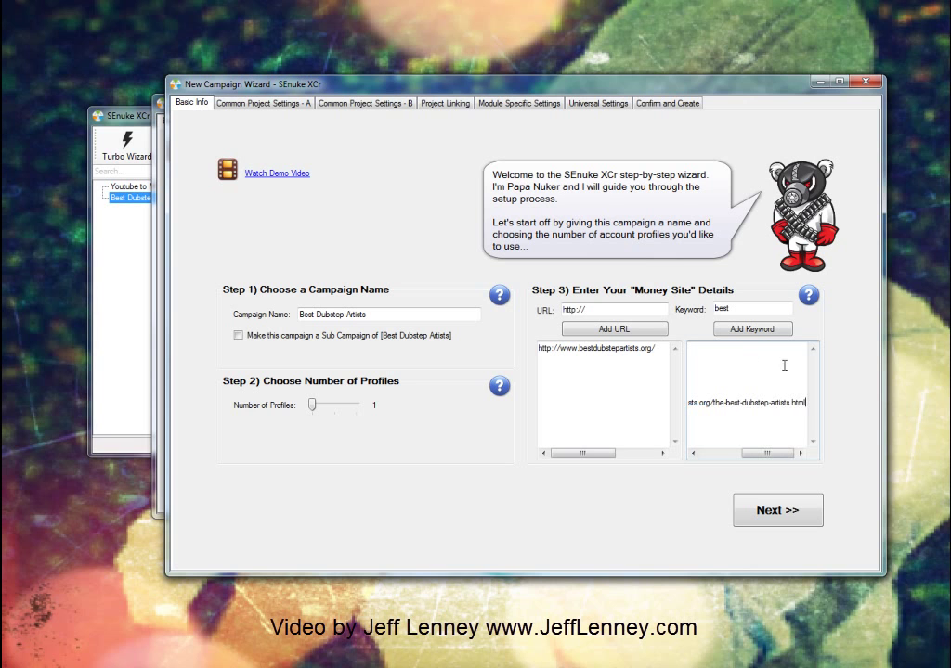
{"action": "left_click_drag", "start_coordinate": [804, 403], "coordinate": [713, 404]}
{"action": "key", "text": "BackSpace"}
{"action": "left_click_drag", "start_coordinate": [767, 453], "coordinate": [687, 454]}
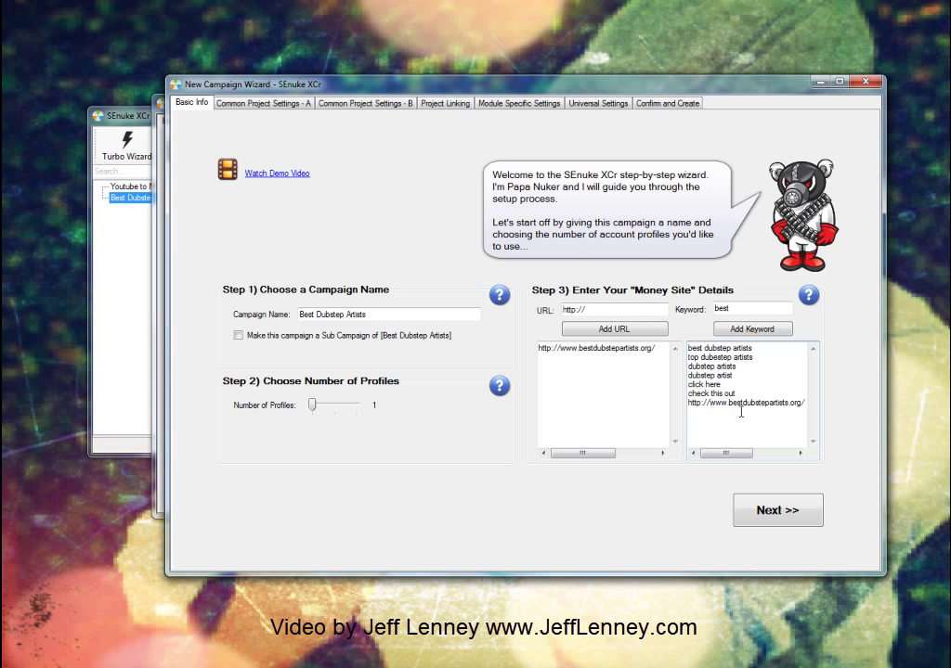
{"action": "key", "text": "Return"}
Step: Add 'dubstep wub wub wub', 'awesome dubstep artist' and 'top dubstep artists 2012' as keywords
{"action": "type", "text": "dubst"}
{"action": "type", "text": "ep "}
{"action": "type", "text": "wub wub wub"}
{"action": "key", "text": "Return"}
{"action": "type", "text": "awesome dubstep artist"}
{"action": "key", "text": "Return"}
{"action": "type", "text": "top dubstep artists 2012"}
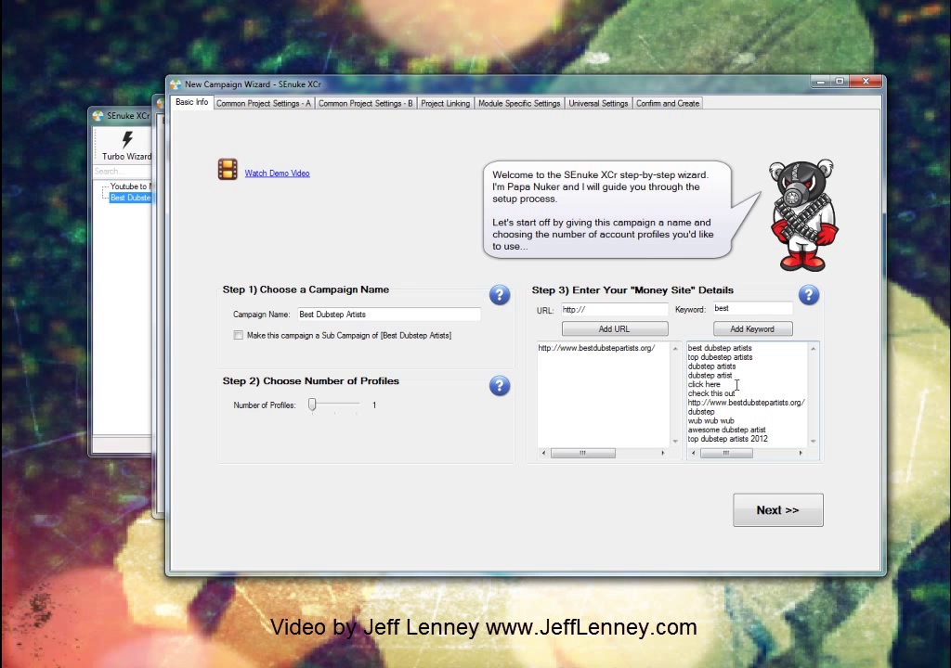
Step: On Common Project Settings, set title 'Best Dubstep Artists' and auto-generate the profile details
{"action": "left_click", "coordinate": [760, 516]}
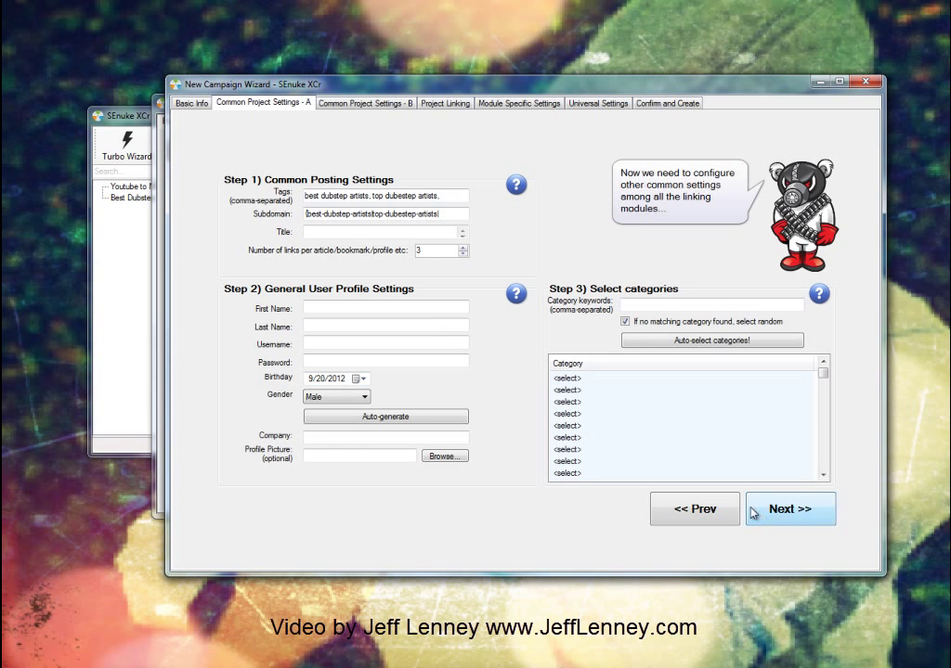
{"action": "left_click", "coordinate": [347, 233]}
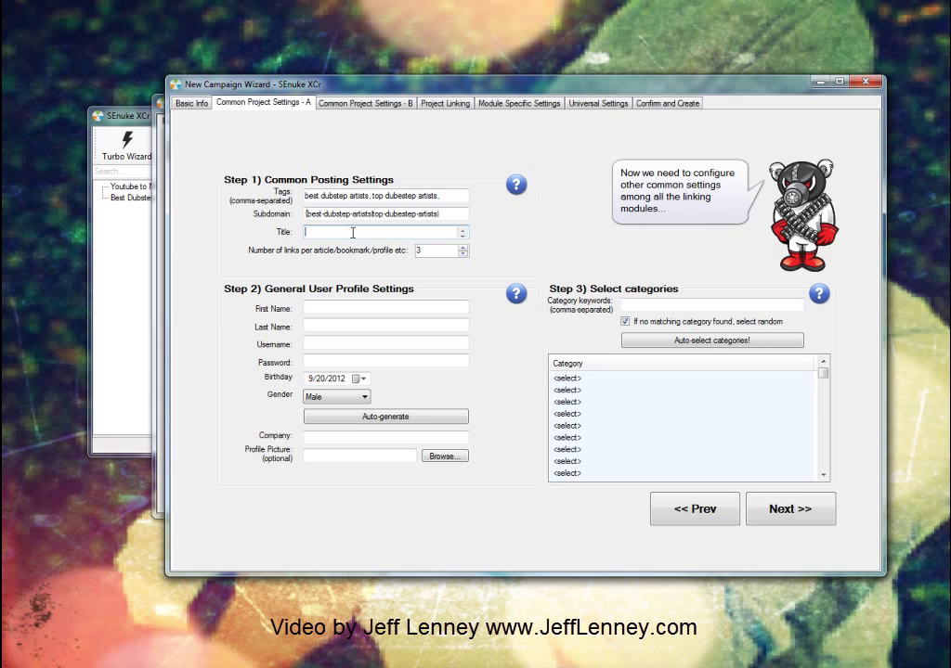
{"action": "type", "text": "Best Dubstep Artists"}
{"action": "left_click", "coordinate": [433, 422]}
Step: Enter 'Best Dubstep Artists' as the company name
{"action": "left_click", "coordinate": [379, 436]}
{"action": "key", "text": "ctrl+v"}
{"action": "double_click", "coordinate": [389, 437]}
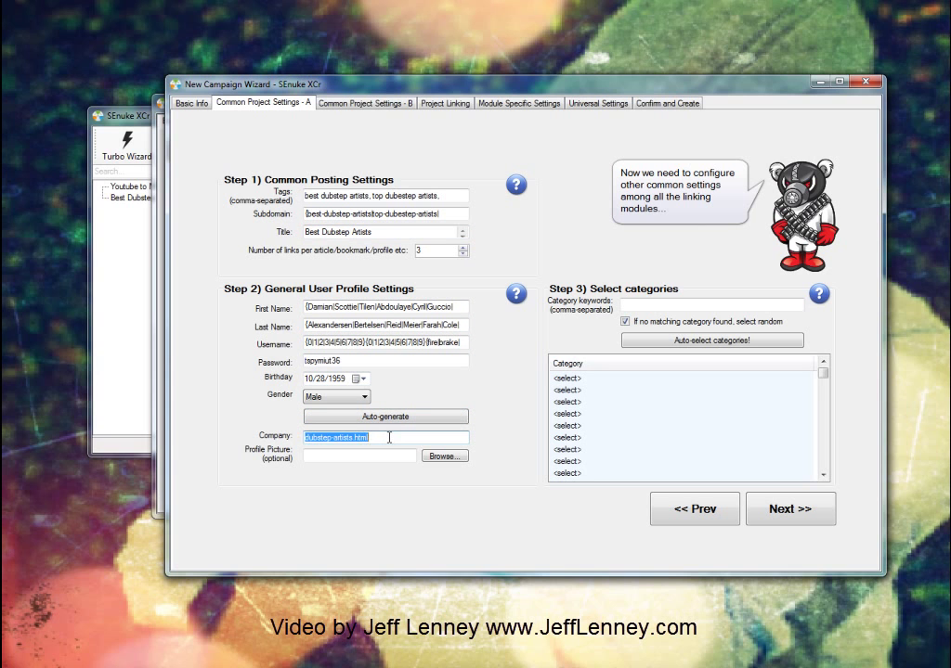
{"action": "type", "text": "Best Dubste"}
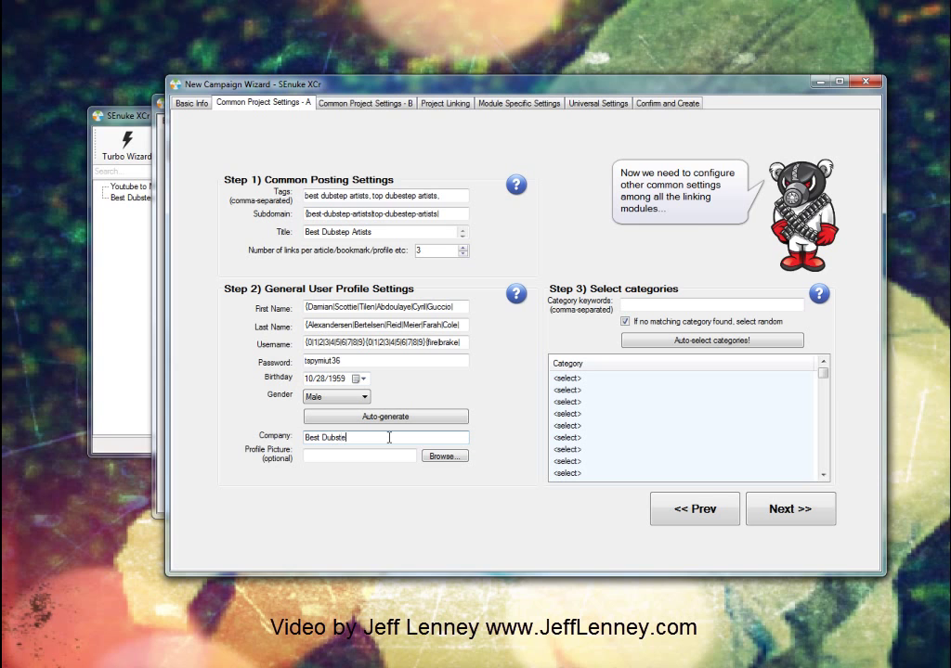
{"action": "type", "text": "p Artists"}
Step: Pick the 44633450 dubstep image in Downloads as the profile picture
{"action": "left_click", "coordinate": [439, 459]}
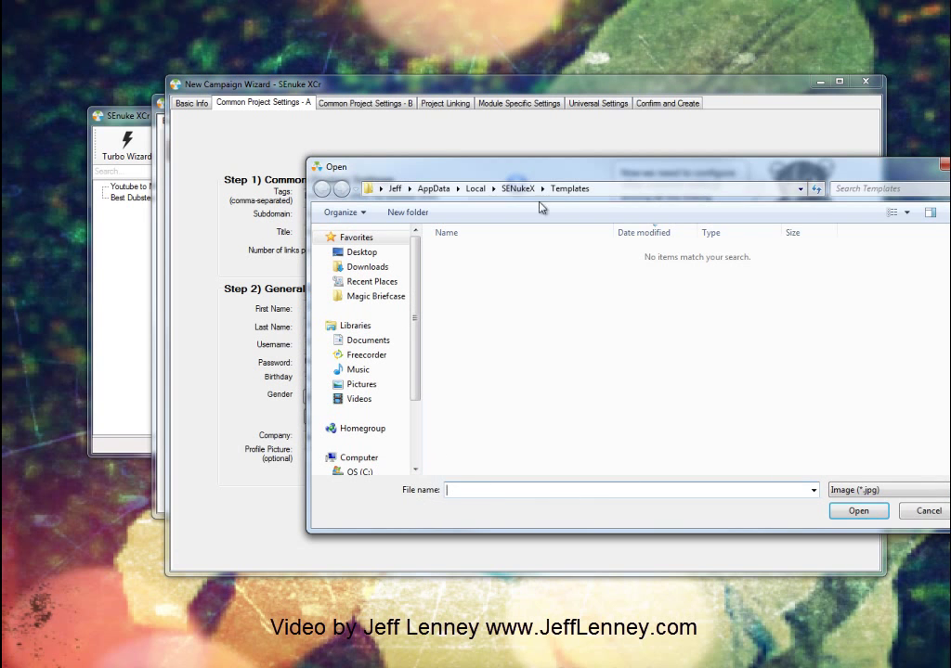
{"action": "left_click_drag", "start_coordinate": [548, 170], "coordinate": [450, 172]}
{"action": "left_click", "coordinate": [260, 271]}
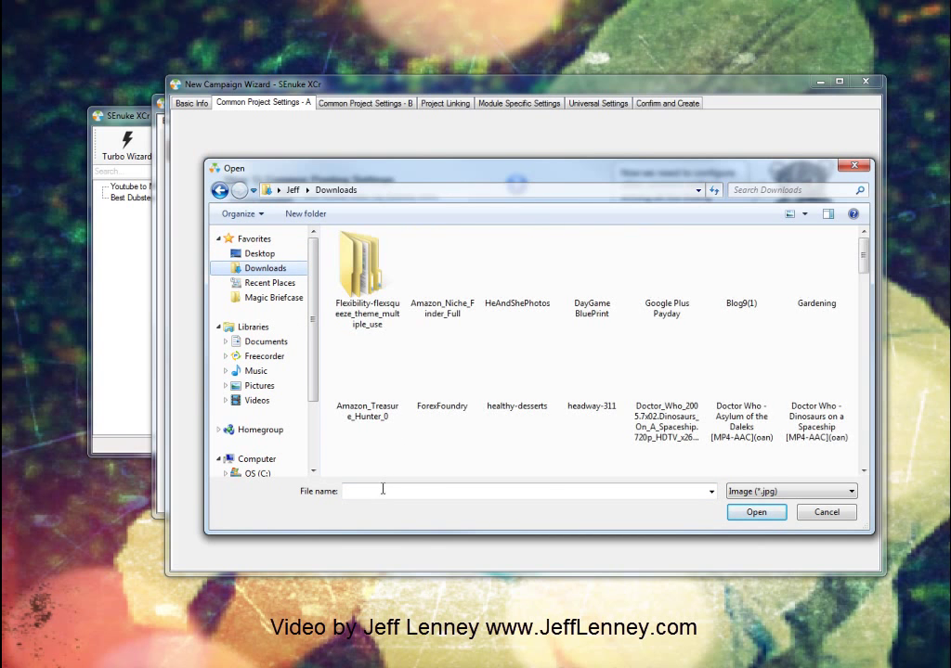
{"action": "type", "text": "dub"}
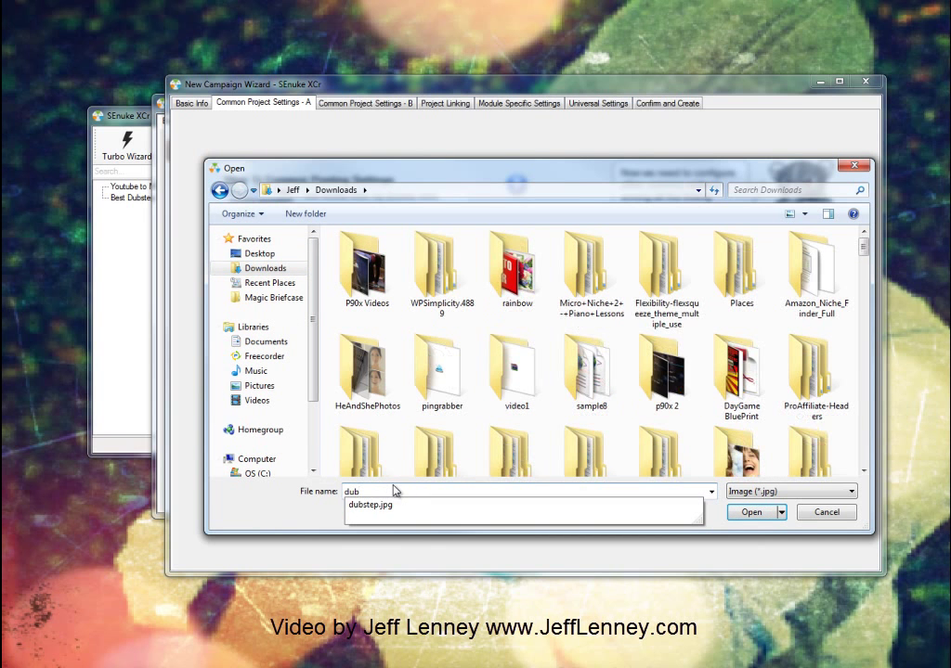
{"action": "type", "text": "step"}
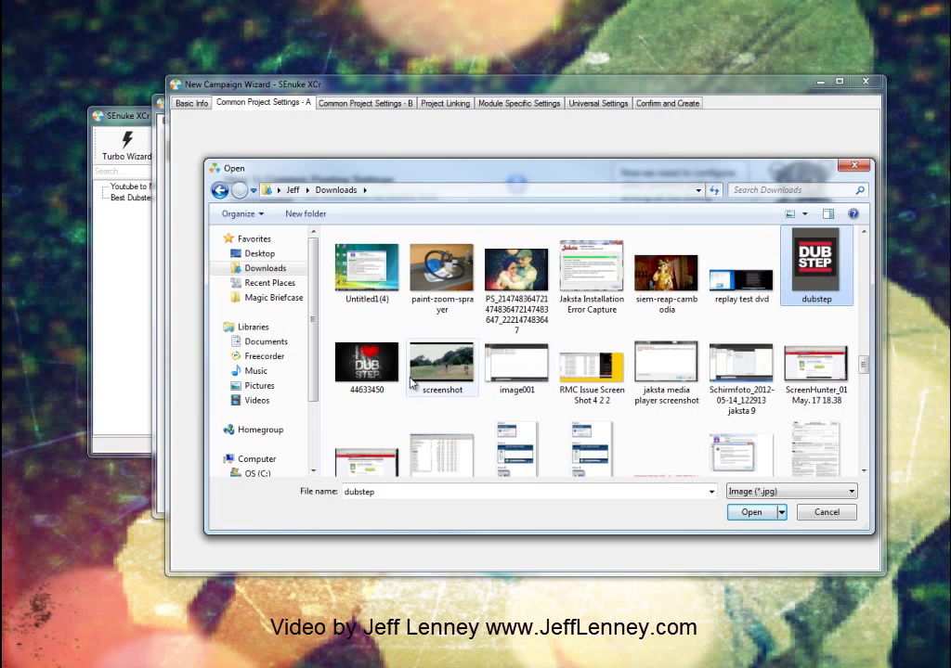
{"action": "left_click", "coordinate": [364, 379]}
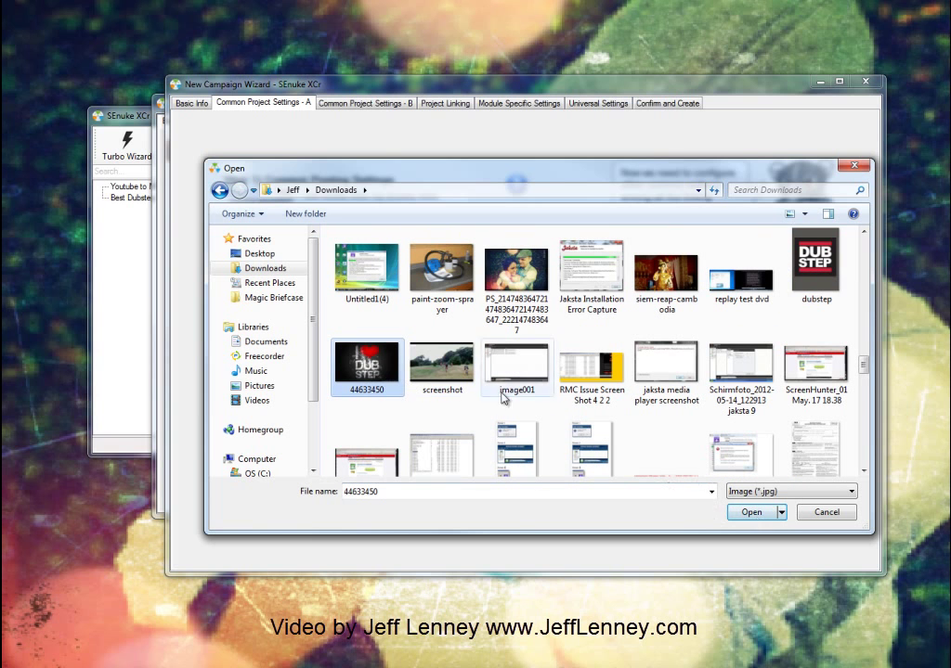
{"action": "left_click", "coordinate": [757, 513]}
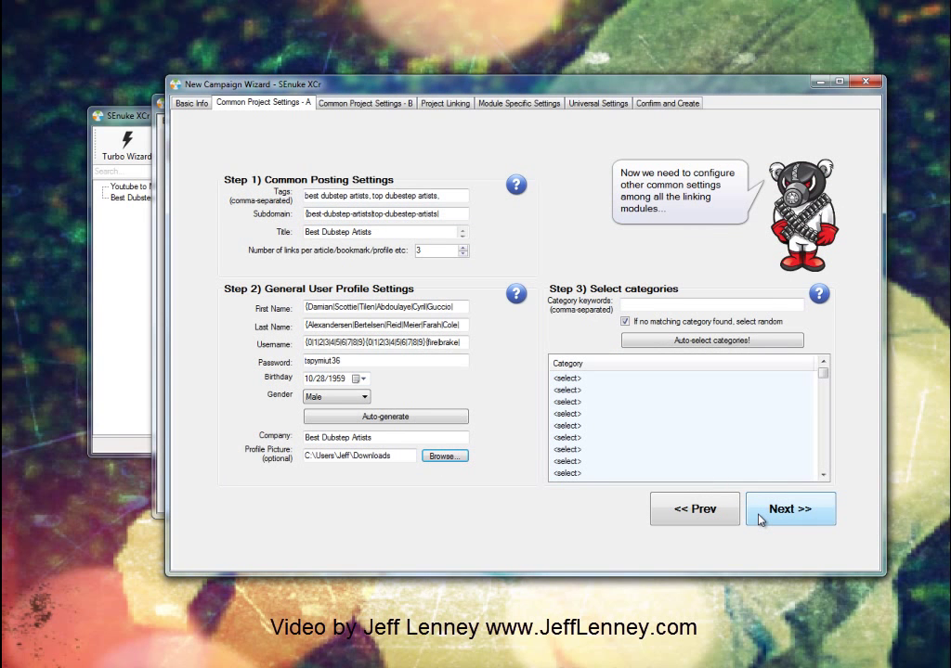
Step: Enter category keywords 'music, entertainment', auto-select matching categories, and go to the next page
{"action": "left_click", "coordinate": [698, 300]}
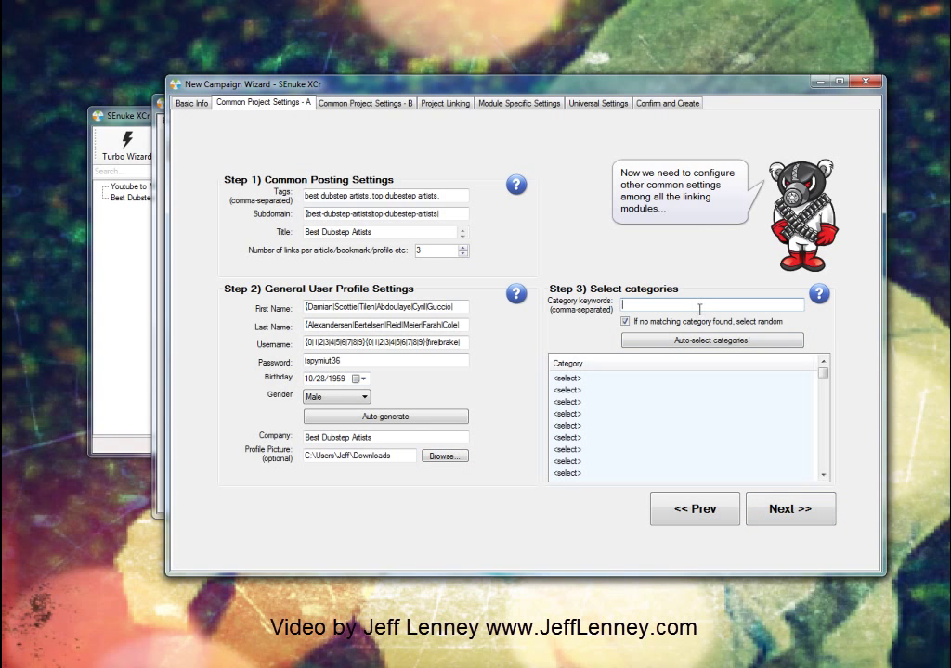
{"action": "type", "text": "music, entertainment"}
{"action": "left_click", "coordinate": [691, 344]}
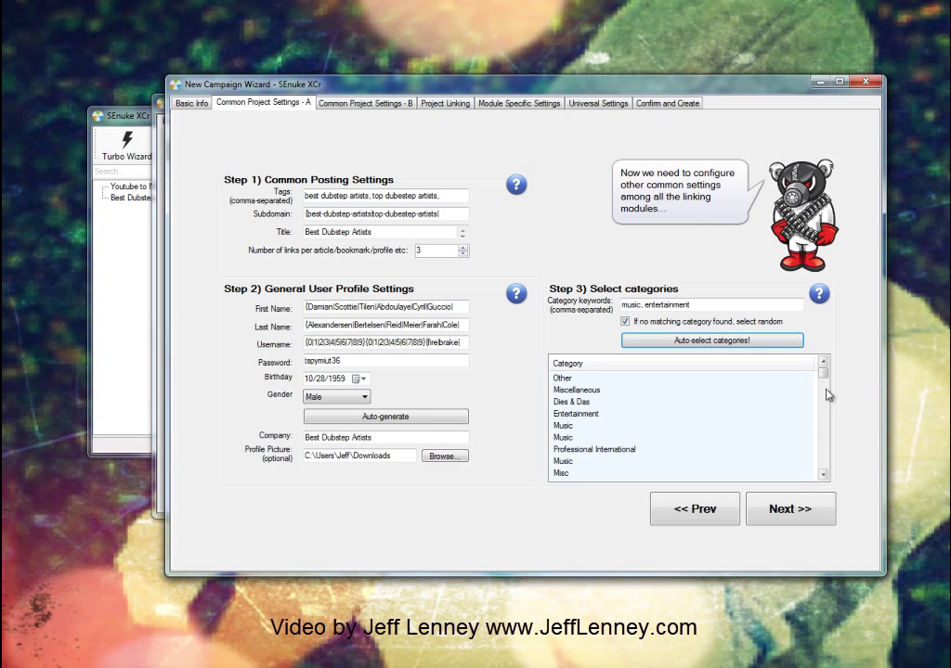
{"action": "left_click", "coordinate": [712, 339]}
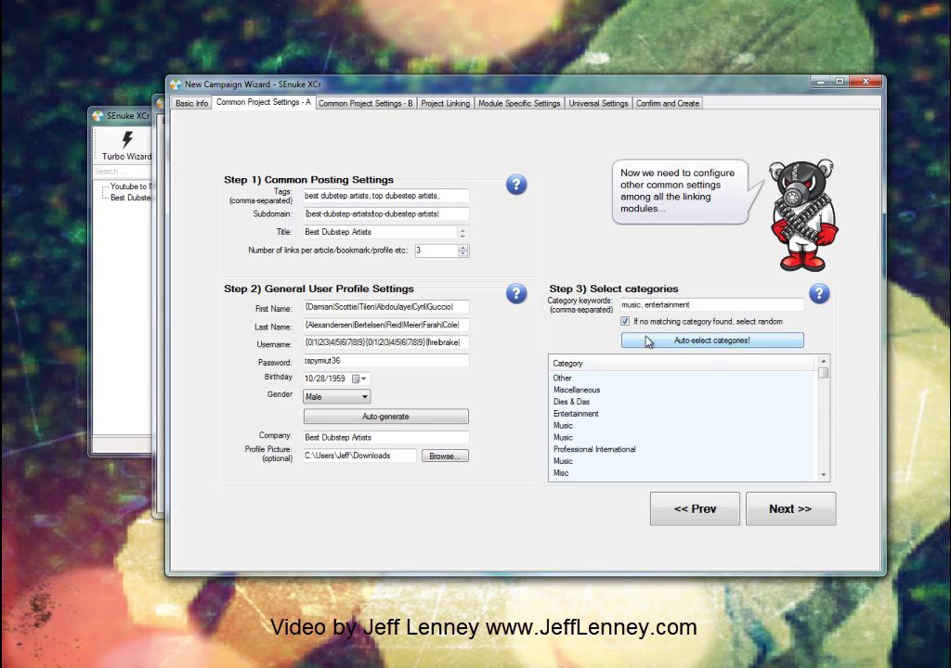
{"action": "left_click", "coordinate": [795, 514]}
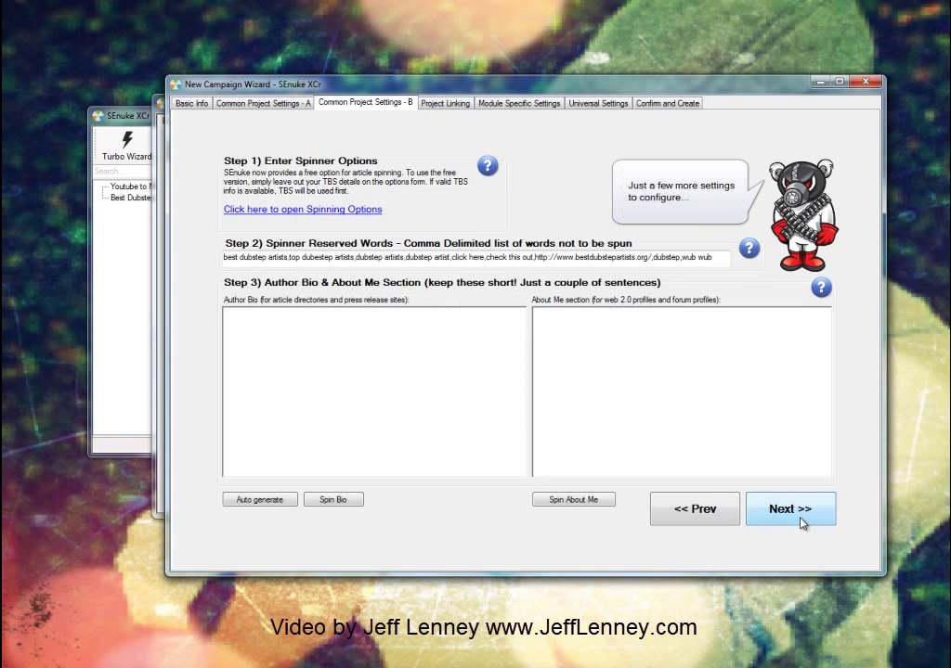
Step: Write a two-line author bio about a dog-loving dubstep fan, ending with '#links#'
{"action": "left_click", "coordinate": [445, 369]}
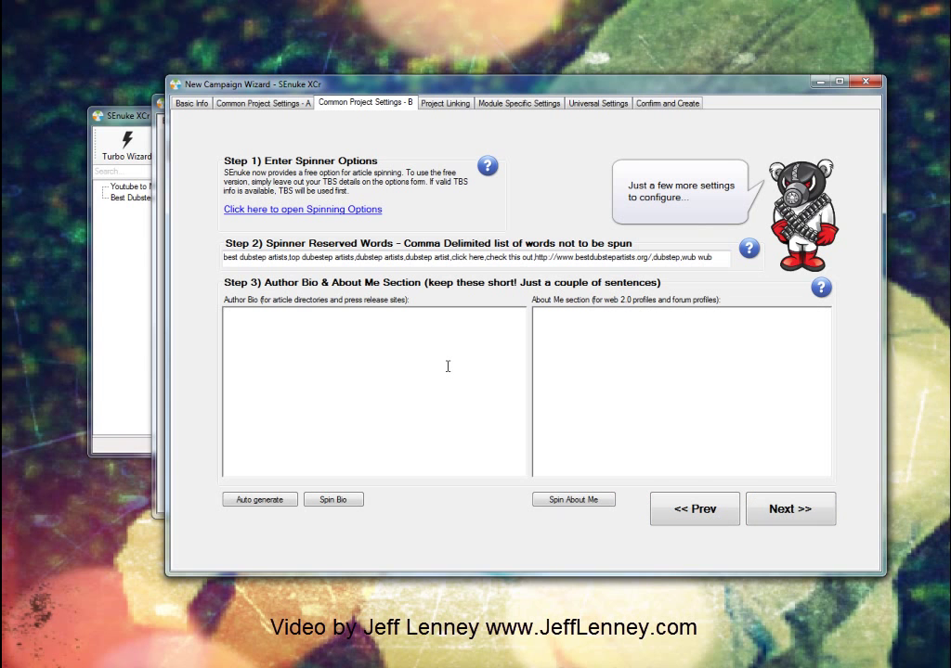
{"action": "mouse_move", "coordinate": [822, 293]}
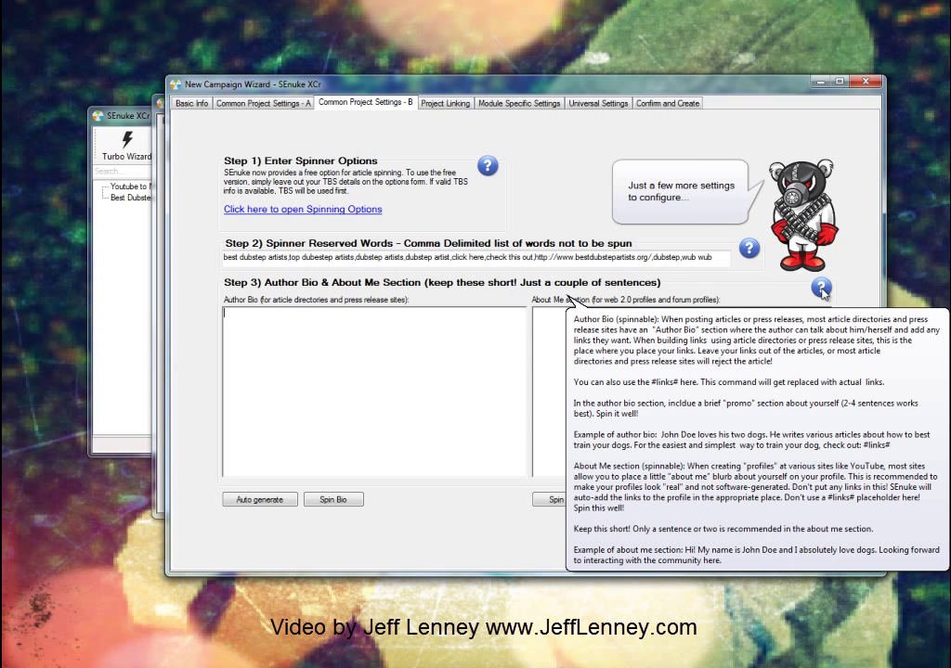
{"action": "type", "text": "Hi"}
{"action": "key", "text": "BackSpace"}
{"action": "key", "text": "BackSpace"}
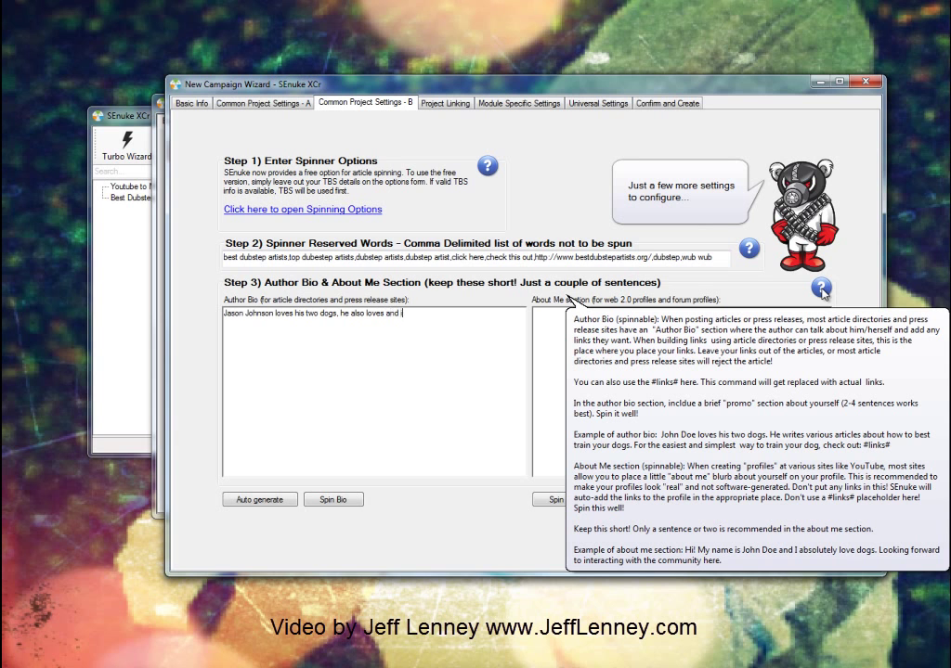
{"action": "type", "text": "s midly obessed with dubstep music."}
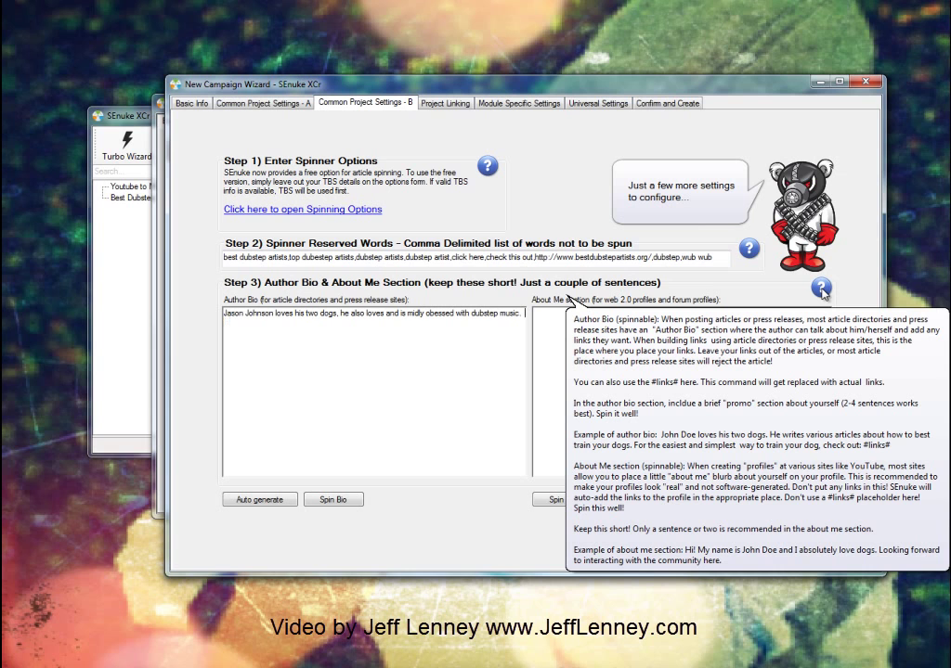
{"action": "key", "text": "Return"}
{"action": "type", "text": "You can read more abiout him and check "}
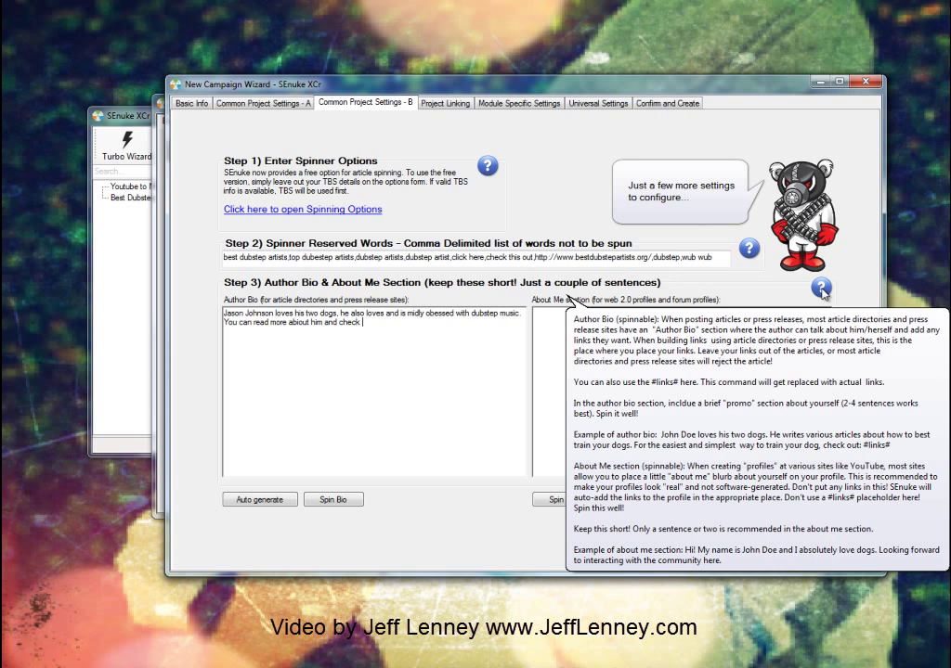
{"action": "type", "text": "out his sites here. #links#"}
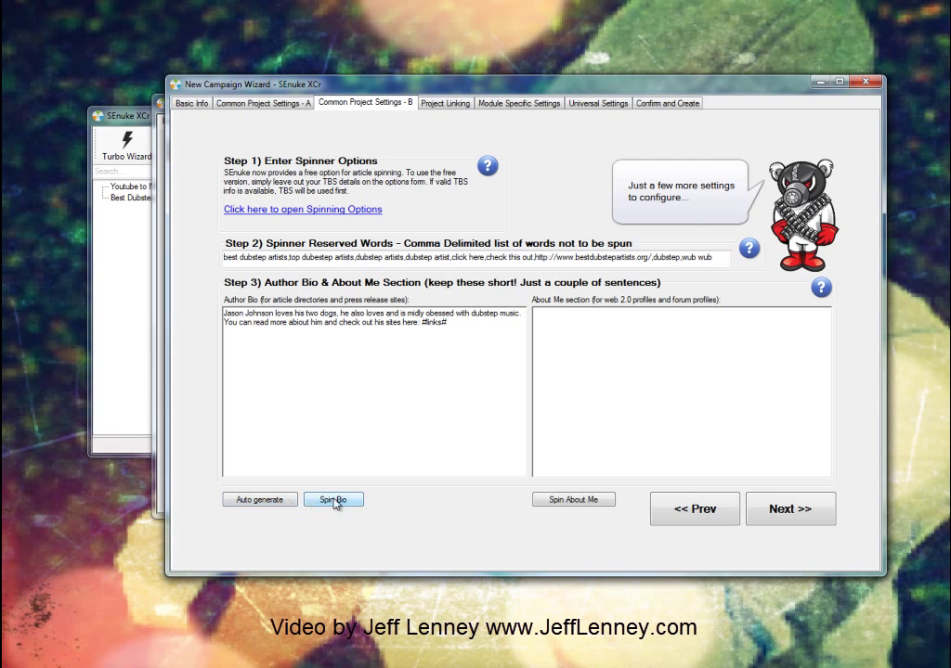
{"action": "key", "text": "ctrl+a"}
Step: Replace the author bio with an auto-generated one and scroll through it
{"action": "key", "text": "Delete"}
{"action": "left_click", "coordinate": [265, 499]}
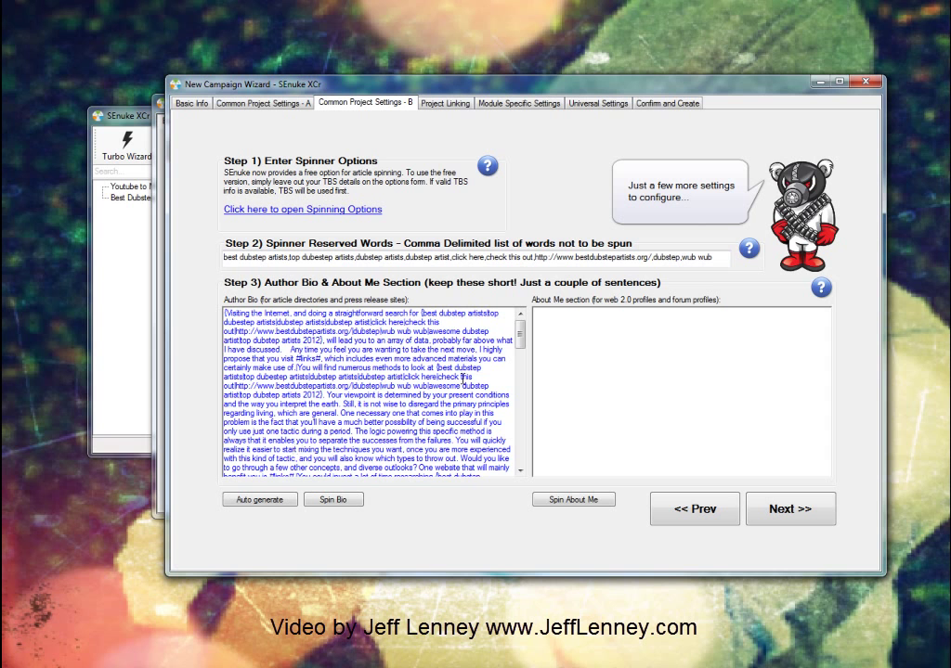
{"action": "left_click_drag", "start_coordinate": [520, 336], "coordinate": [516, 475]}
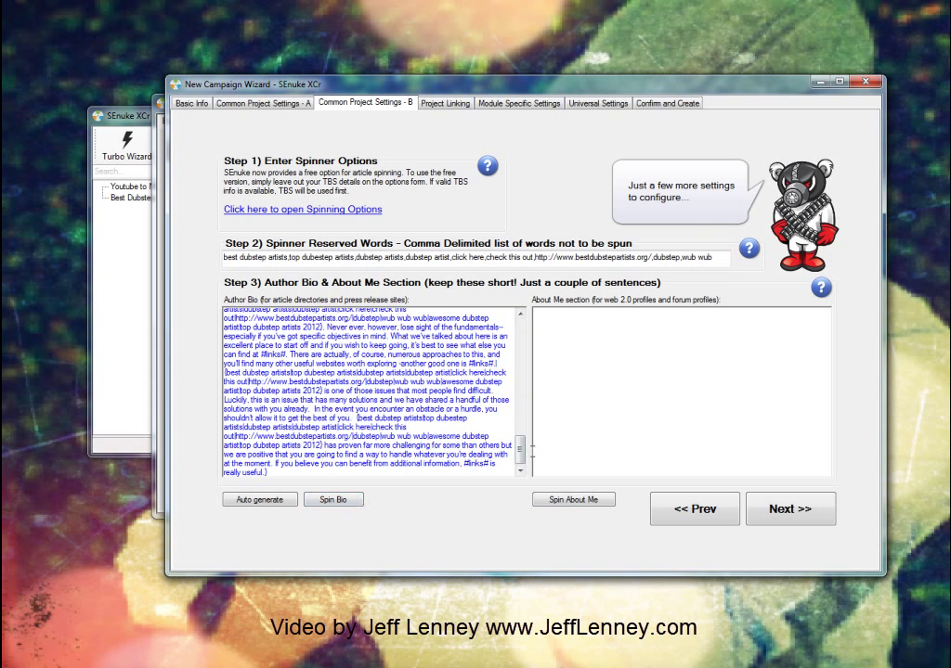
{"action": "left_click_drag", "start_coordinate": [521, 452], "coordinate": [508, 277]}
{"action": "left_click_drag", "start_coordinate": [520, 455], "coordinate": [524, 315]}
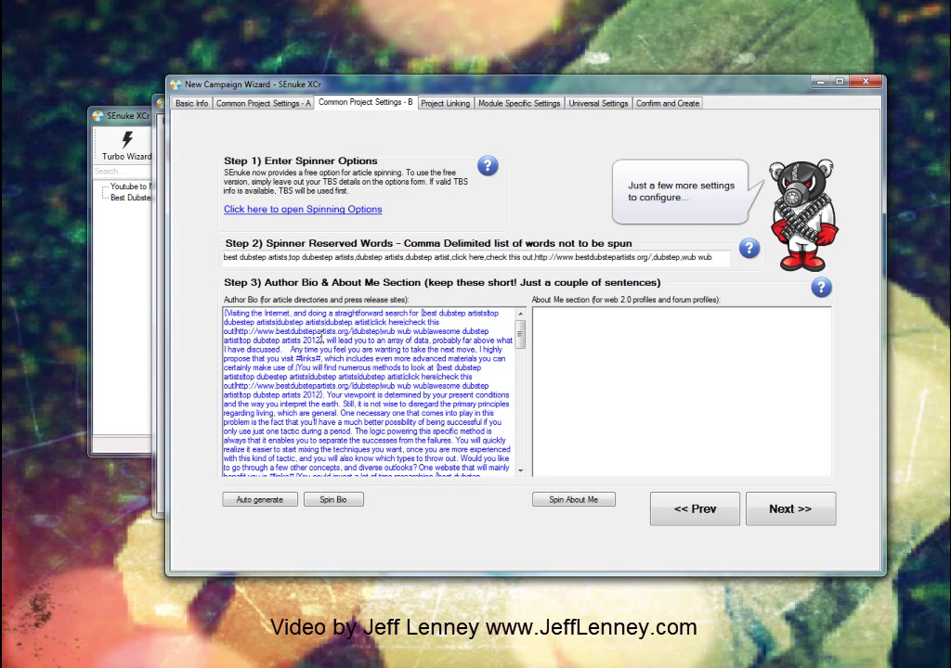
Step: Restore the short handwritten bio, spin it into variations, and focus the About Me box
{"action": "key", "text": "ctrl+a"}
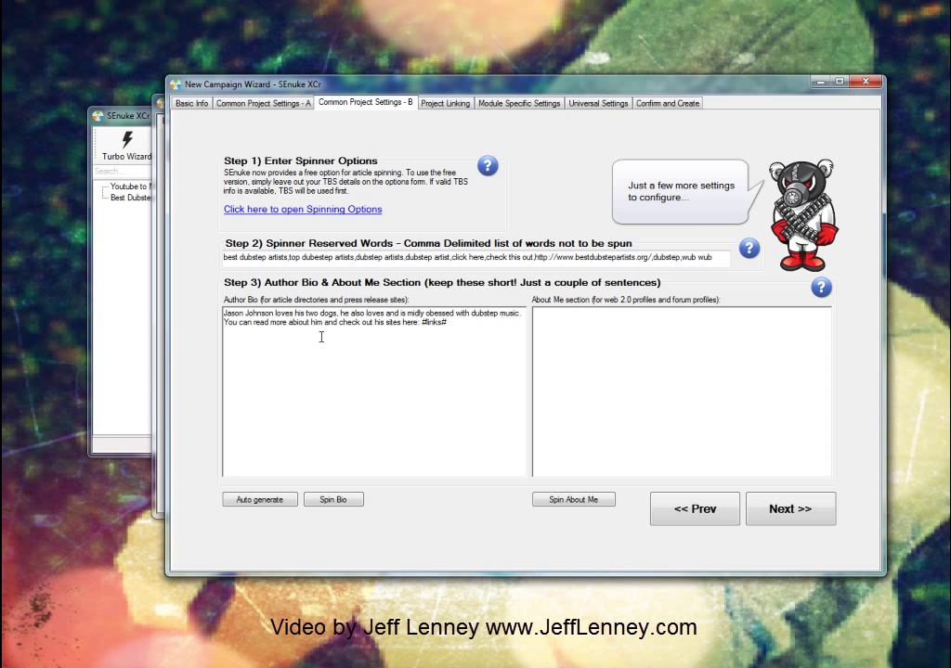
{"action": "left_click", "coordinate": [337, 501]}
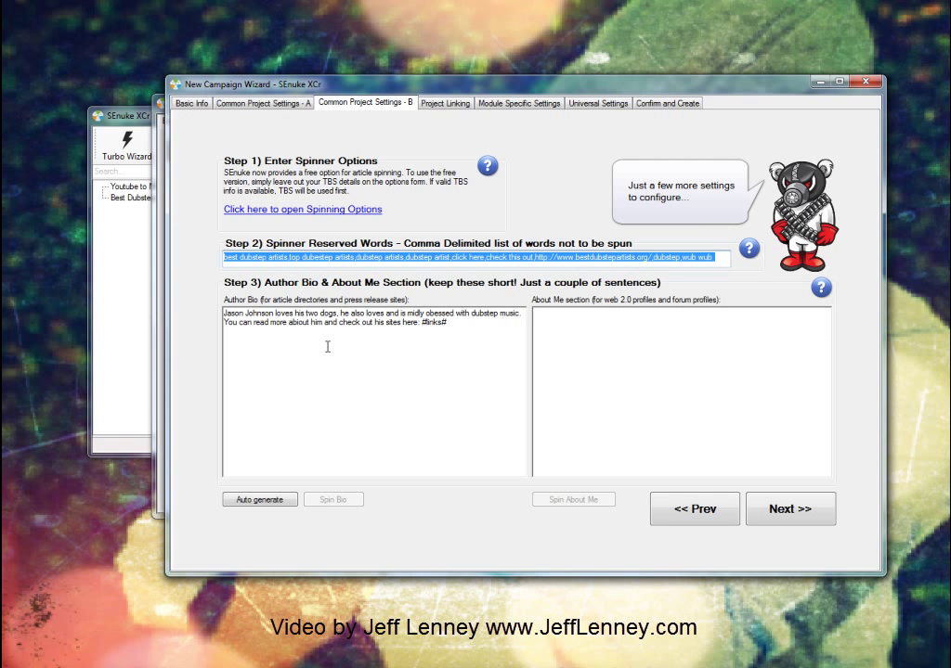
{"action": "left_click", "coordinate": [327, 346]}
{"action": "left_click", "coordinate": [604, 348]}
{"action": "mouse_move", "coordinate": [821, 288]}
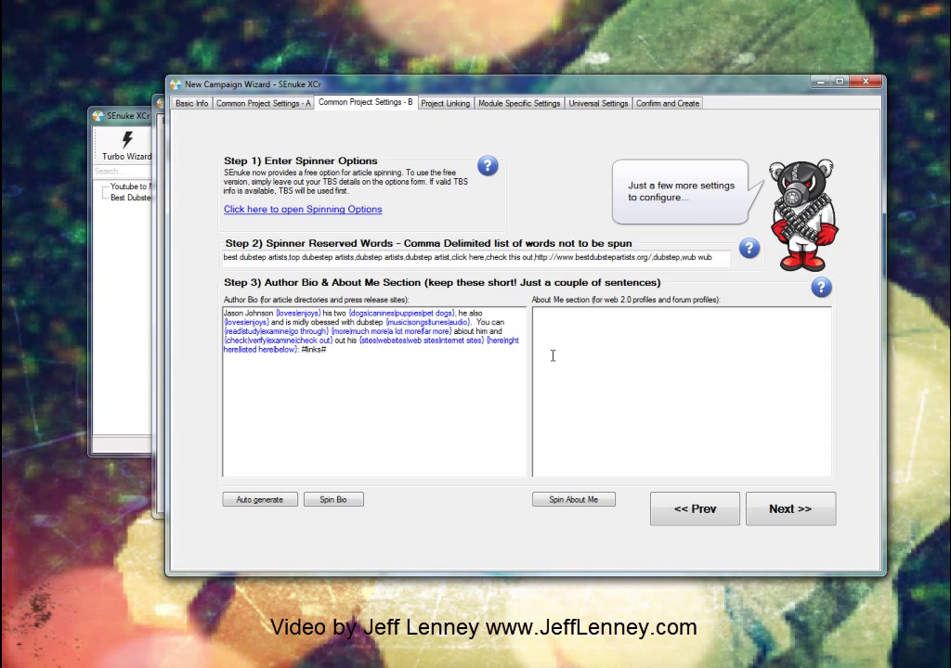
Step: Write a short About Me greeting about talking music and spin it into variations
{"action": "type", "text": "Hi guys, n"}
{"action": "type", "text": "y name is jason!  Jus"}
{"action": "type", "text": "t here to talk music and get to know you guys!"}
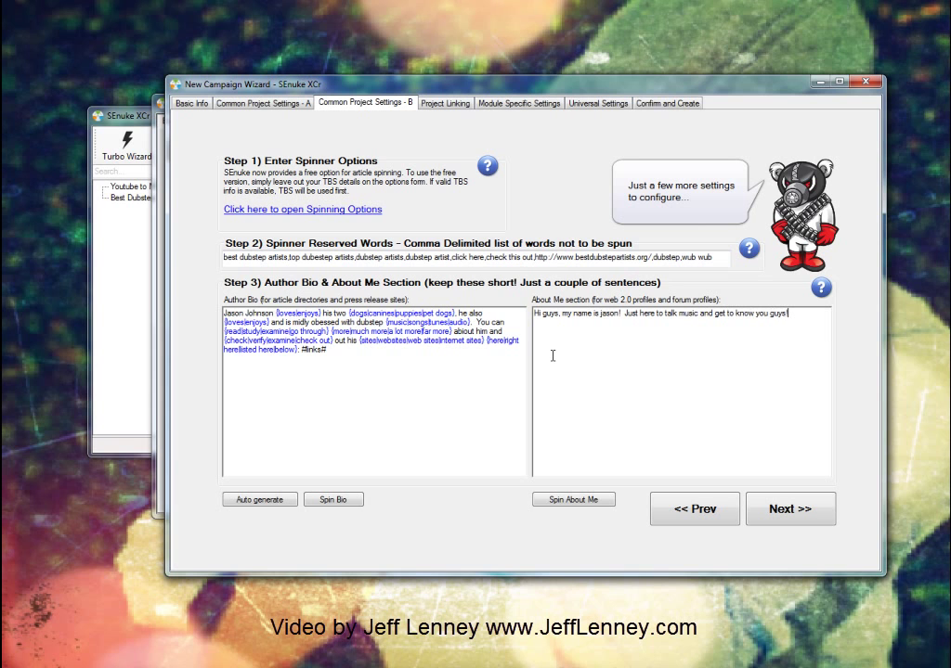
{"action": "left_click", "coordinate": [583, 501]}
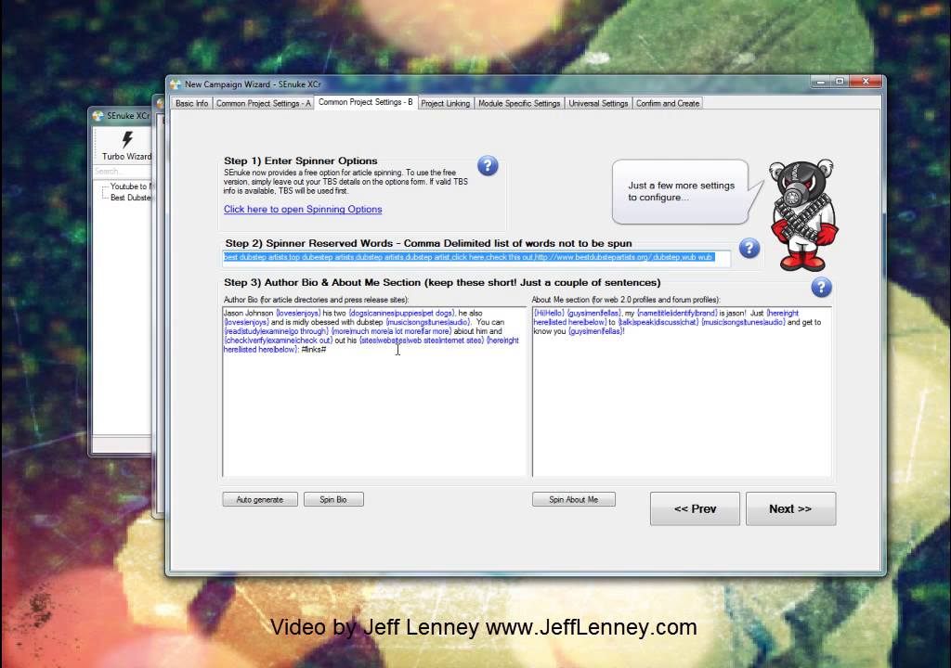
Step: Advance to Project Linking, enlarge the wizard and move the Money Site node left
{"action": "left_click", "coordinate": [793, 513]}
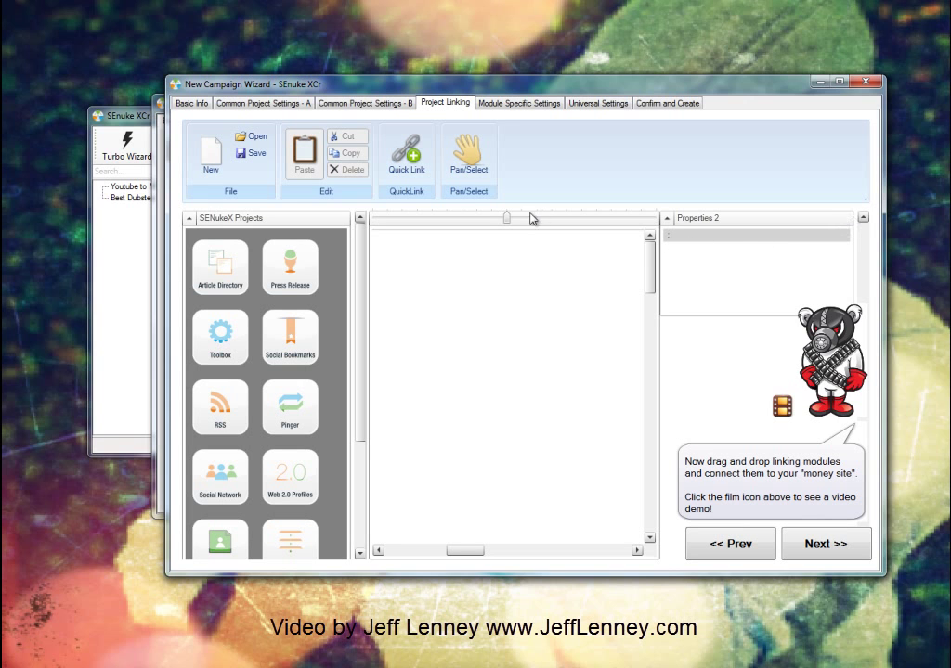
{"action": "left_click_drag", "start_coordinate": [171, 80], "coordinate": [33, 18]}
{"action": "left_click_drag", "start_coordinate": [883, 575], "coordinate": [942, 653]}
{"action": "left_click_drag", "start_coordinate": [673, 223], "coordinate": [409, 223]}
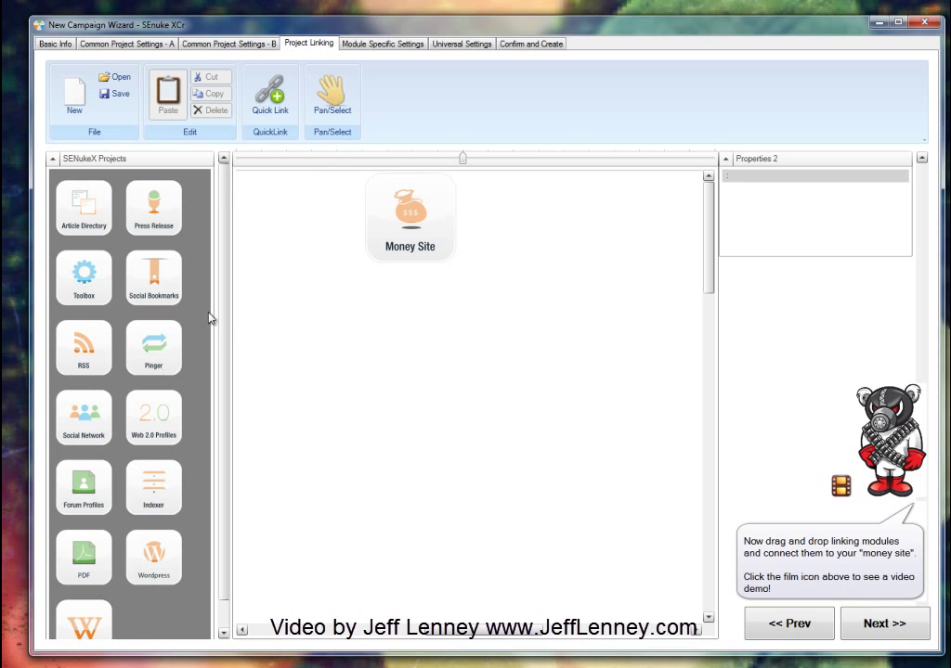
{"action": "scroll", "coordinate": [210, 320], "scroll_direction": "down", "scroll_amount": 1}
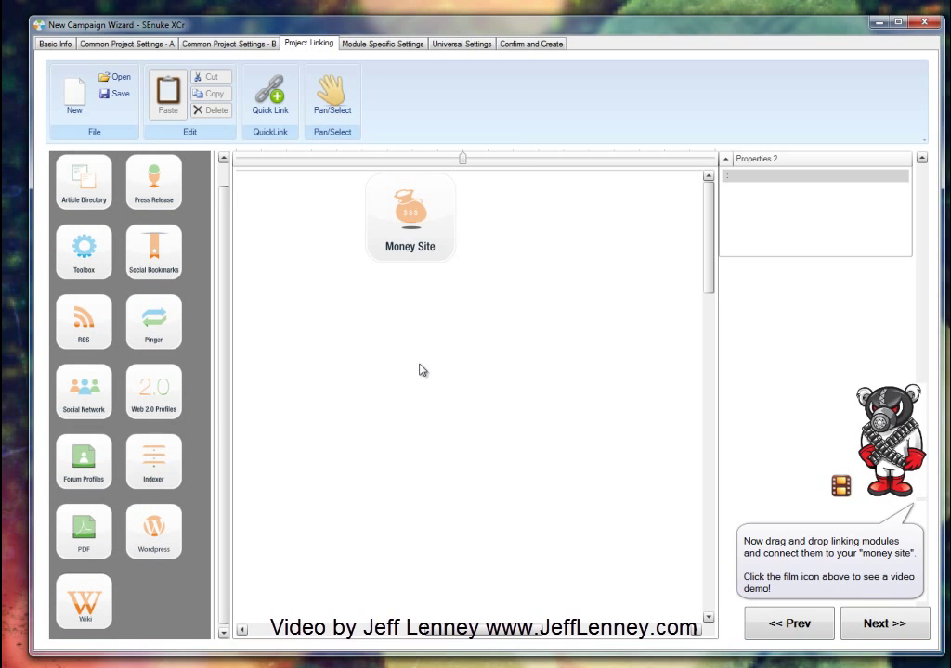
Step: Add Wordpress, Wiki and PDF modules beneath the Money Site
{"action": "left_click_drag", "start_coordinate": [151, 555], "coordinate": [411, 364]}
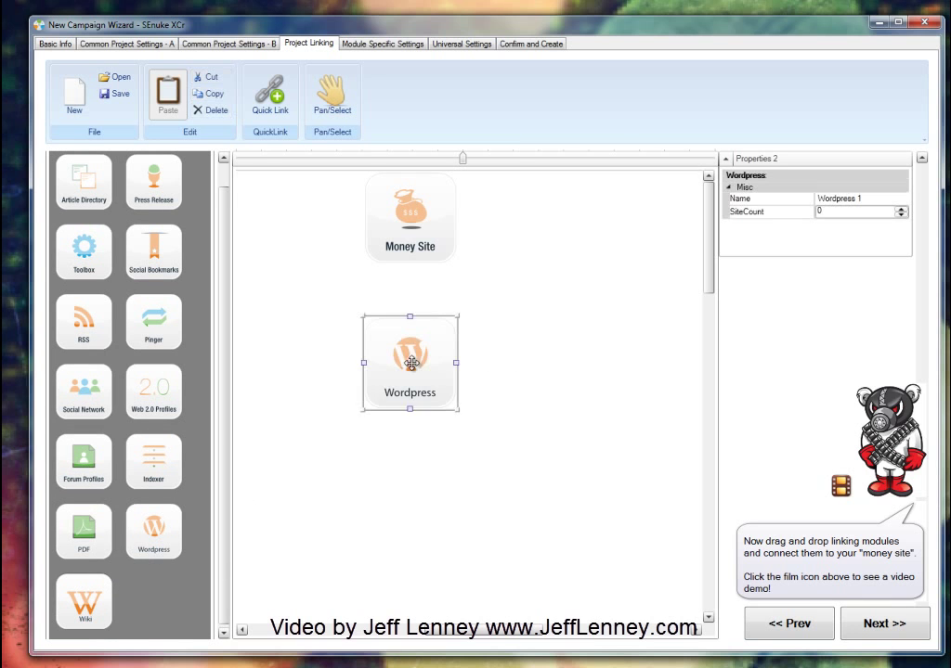
{"action": "left_click_drag", "start_coordinate": [85, 603], "coordinate": [381, 445]}
{"action": "left_click_drag", "start_coordinate": [84, 542], "coordinate": [531, 345]}
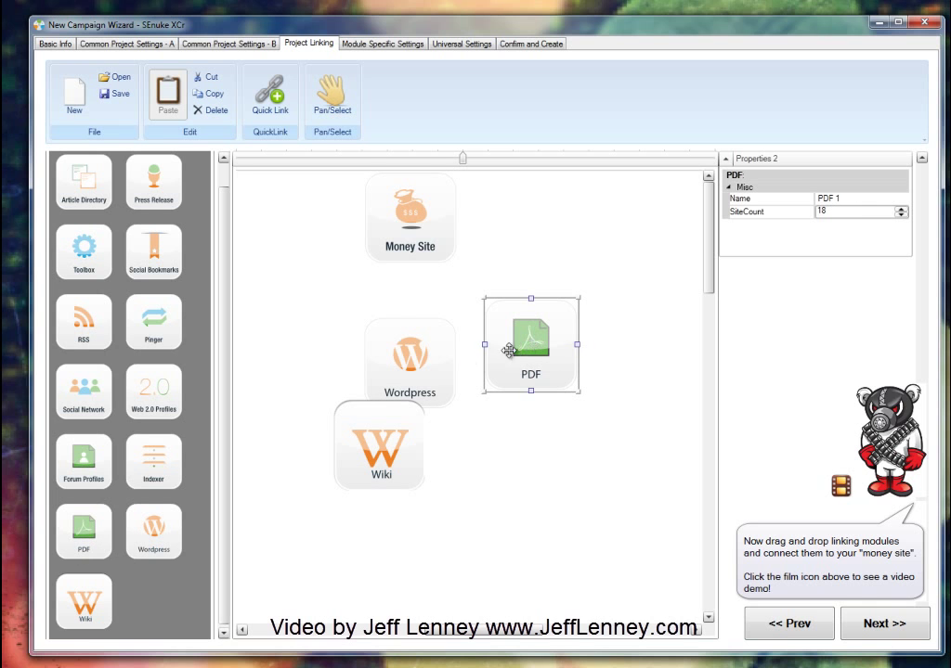
{"action": "left_click", "coordinate": [416, 367]}
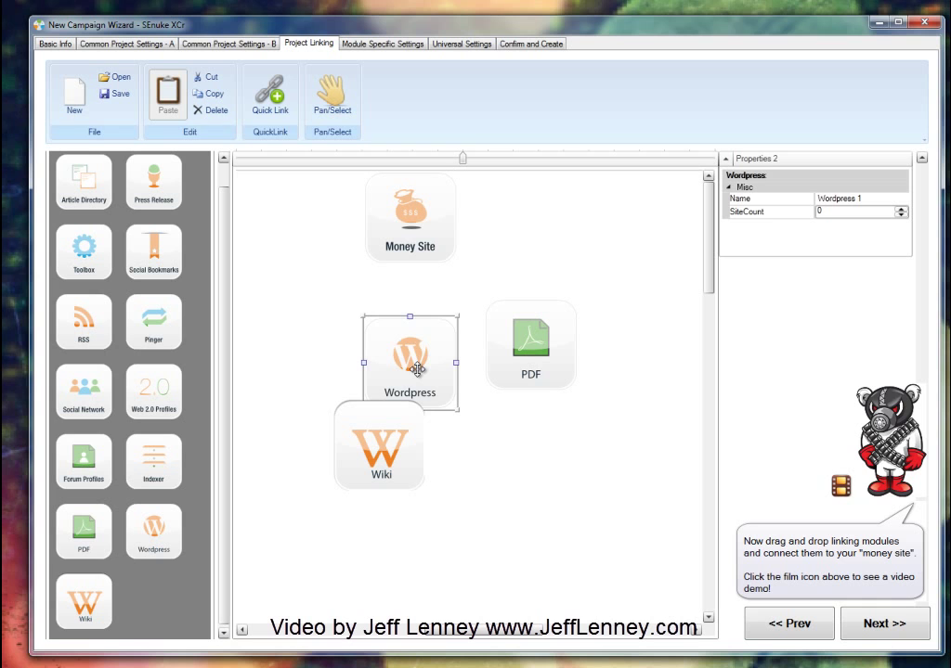
{"action": "left_click_drag", "start_coordinate": [417, 365], "coordinate": [414, 310]}
{"action": "left_click", "coordinate": [388, 409]}
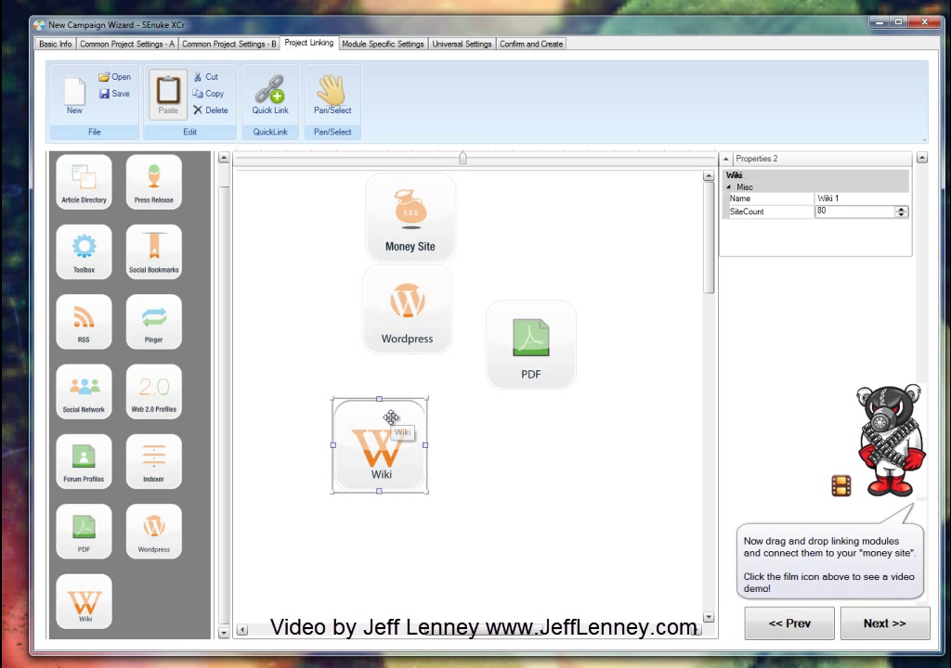
Step: Delete the Wordpress, PDF and Wiki modules
{"action": "left_click", "coordinate": [405, 316]}
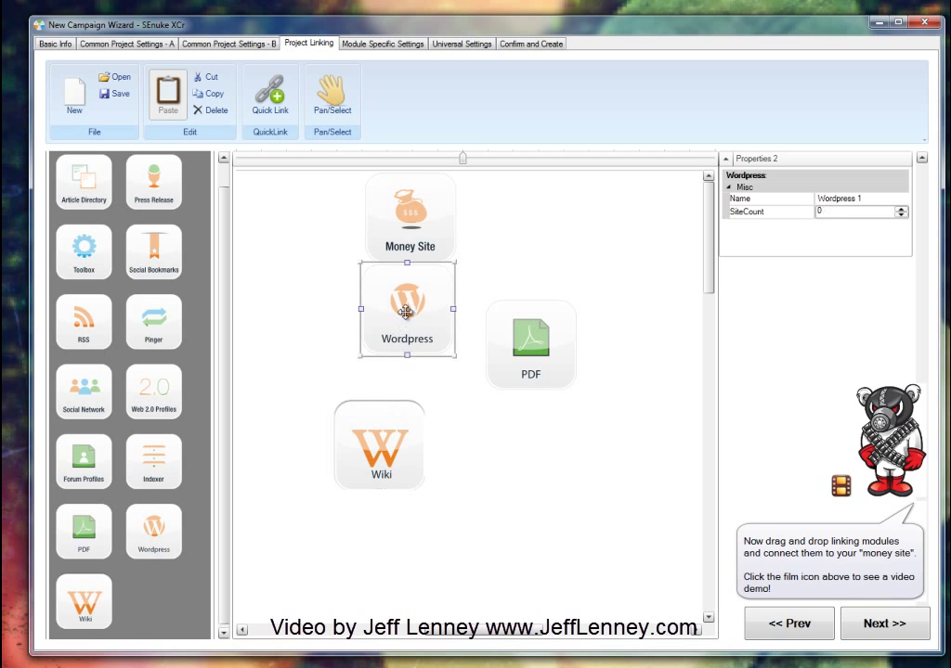
{"action": "right_click", "coordinate": [407, 315]}
{"action": "left_click", "coordinate": [441, 373]}
{"action": "left_click", "coordinate": [515, 362]}
{"action": "right_click", "coordinate": [513, 358]}
{"action": "left_click", "coordinate": [542, 416]}
{"action": "left_click", "coordinate": [399, 418]}
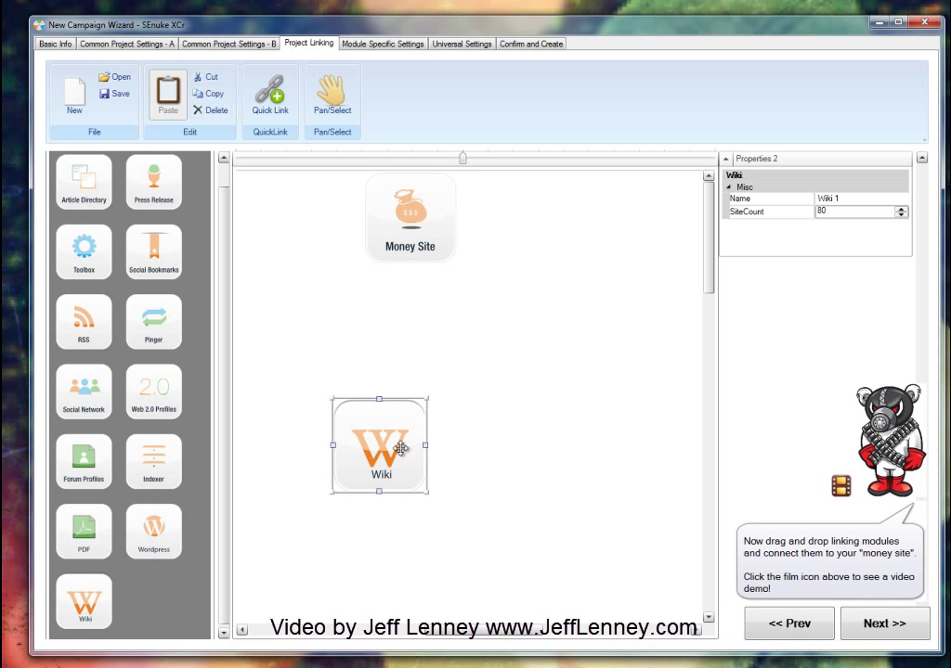
{"action": "right_click", "coordinate": [402, 450]}
{"action": "left_click", "coordinate": [436, 510]}
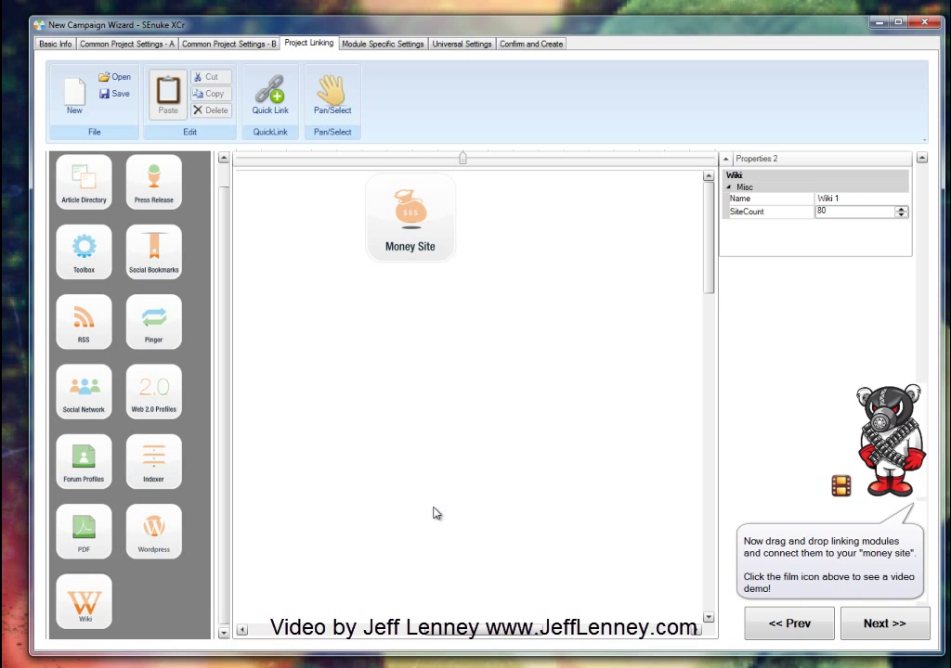
Step: Add a Web 2.0 Profiles module linked to Money Site, with Forum Profiles below it
{"action": "left_click_drag", "start_coordinate": [175, 397], "coordinate": [404, 328]}
{"action": "left_click_drag", "start_coordinate": [403, 282], "coordinate": [409, 263]}
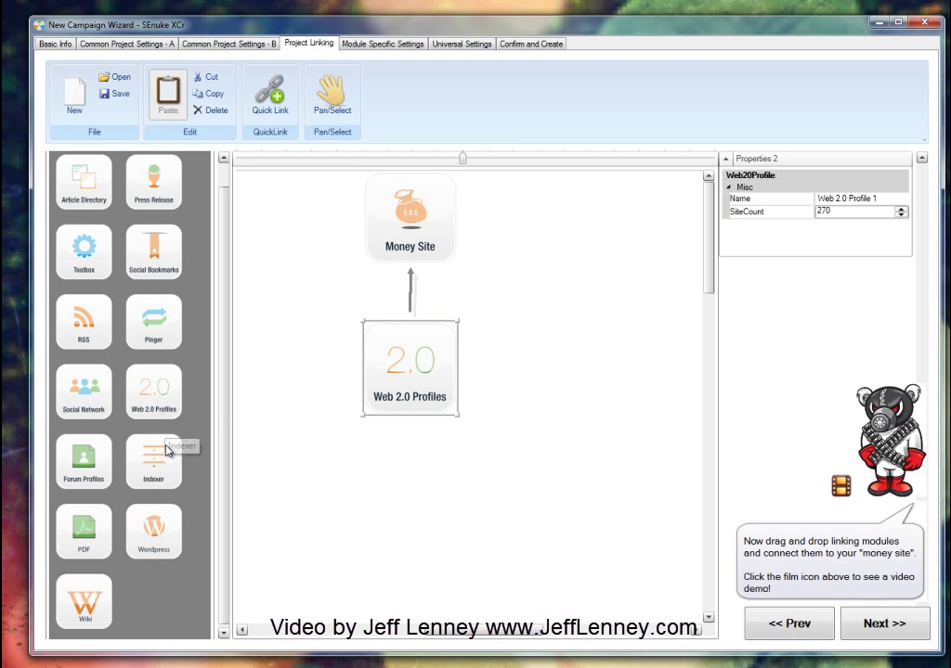
{"action": "left_click_drag", "start_coordinate": [102, 460], "coordinate": [414, 509]}
{"action": "left_click_drag", "start_coordinate": [418, 453], "coordinate": [414, 399]}
Step: Delete the Web 2.0 and Forum Profiles modules and bring up the template Open dialog
{"action": "left_click", "coordinate": [417, 462]}
{"action": "left_click", "coordinate": [416, 362]}
{"action": "key", "text": "Delete"}
{"action": "left_click", "coordinate": [420, 471]}
{"action": "key", "text": "Delete"}
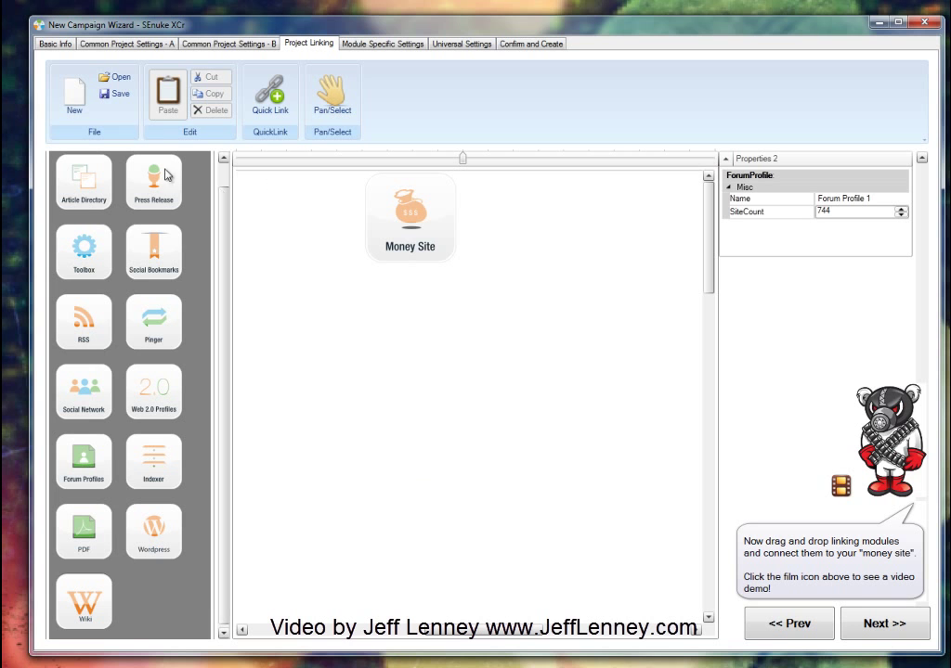
{"action": "left_click", "coordinate": [121, 78]}
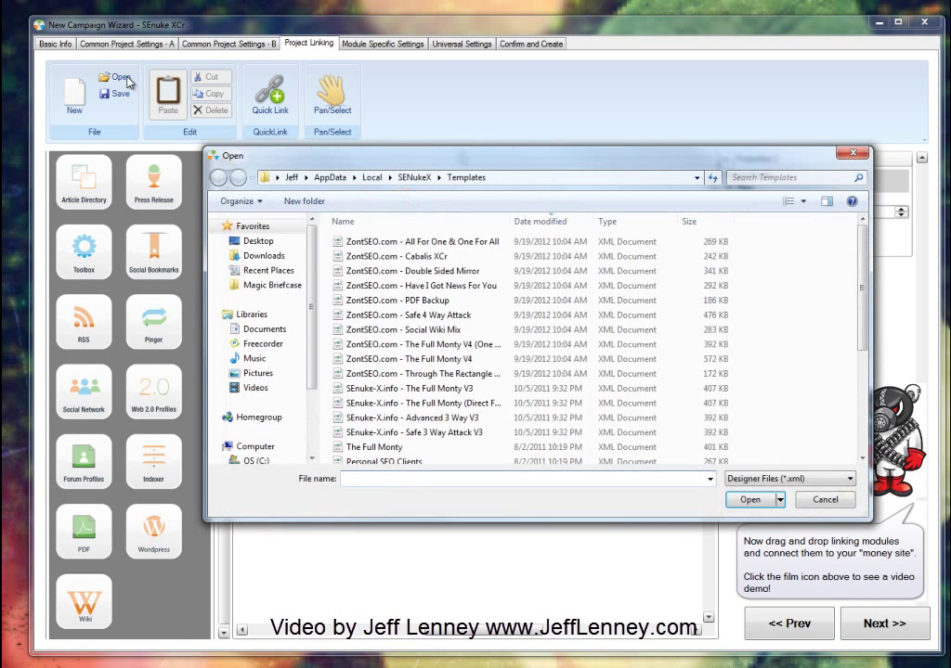
Step: Load the ZontSEO.com - Social Wiki Mix template and zoom the canvas to view it
{"action": "left_click_drag", "start_coordinate": [860, 284], "coordinate": [839, 246]}
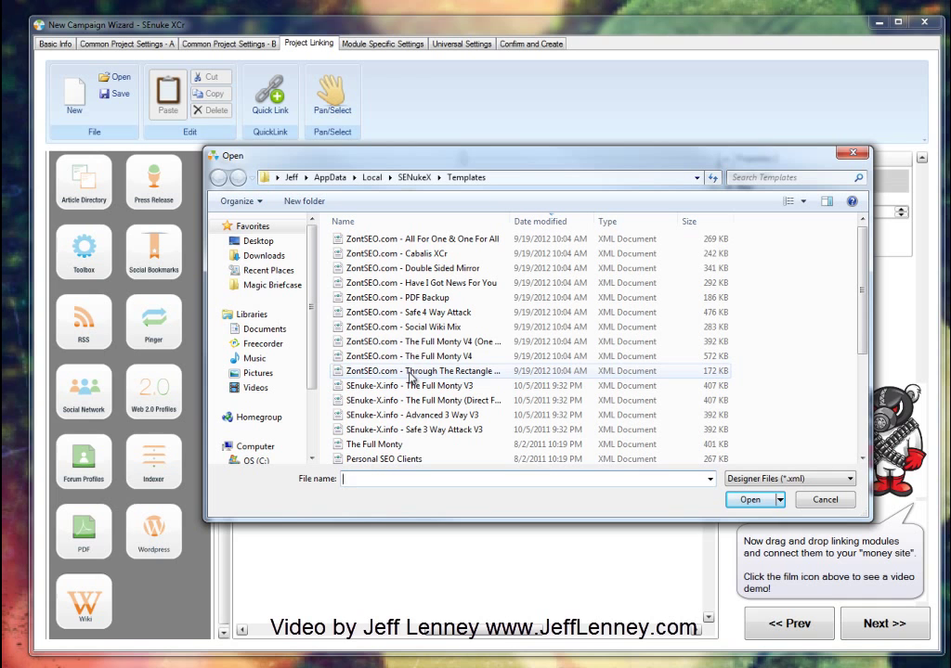
{"action": "left_click", "coordinate": [408, 371]}
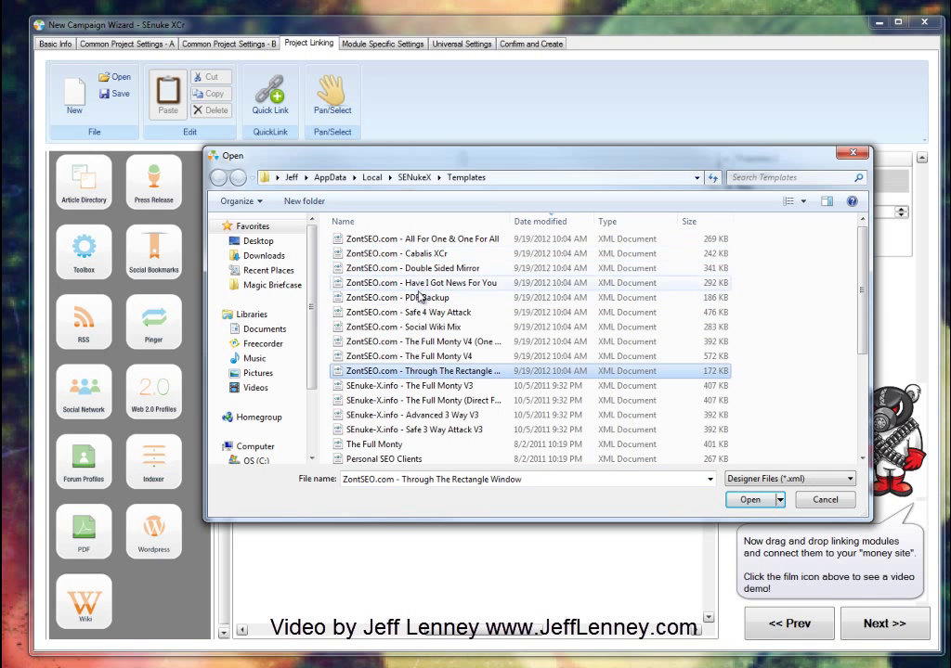
{"action": "left_click", "coordinate": [417, 332]}
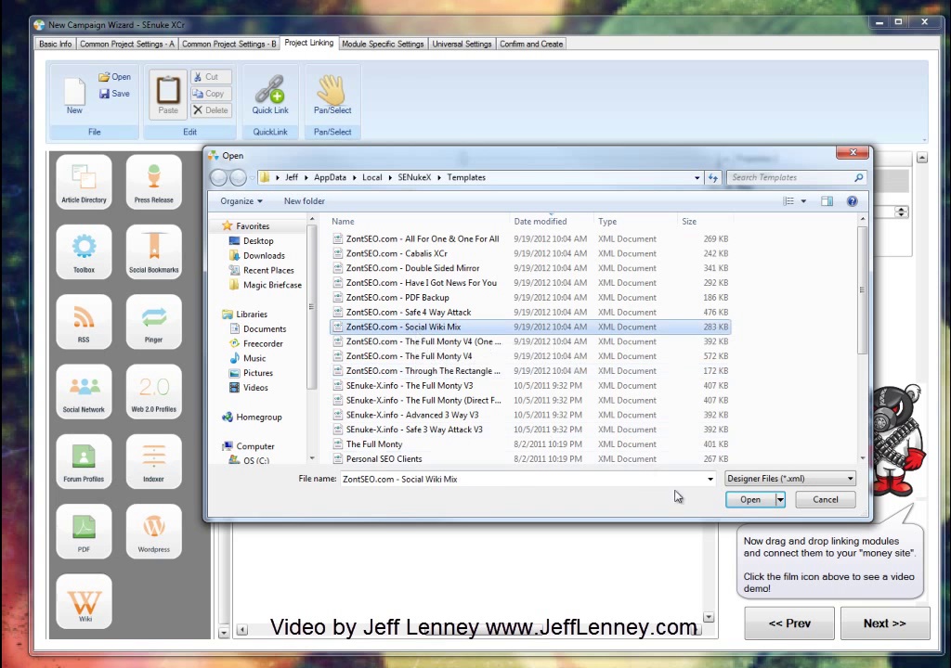
{"action": "left_click", "coordinate": [751, 501]}
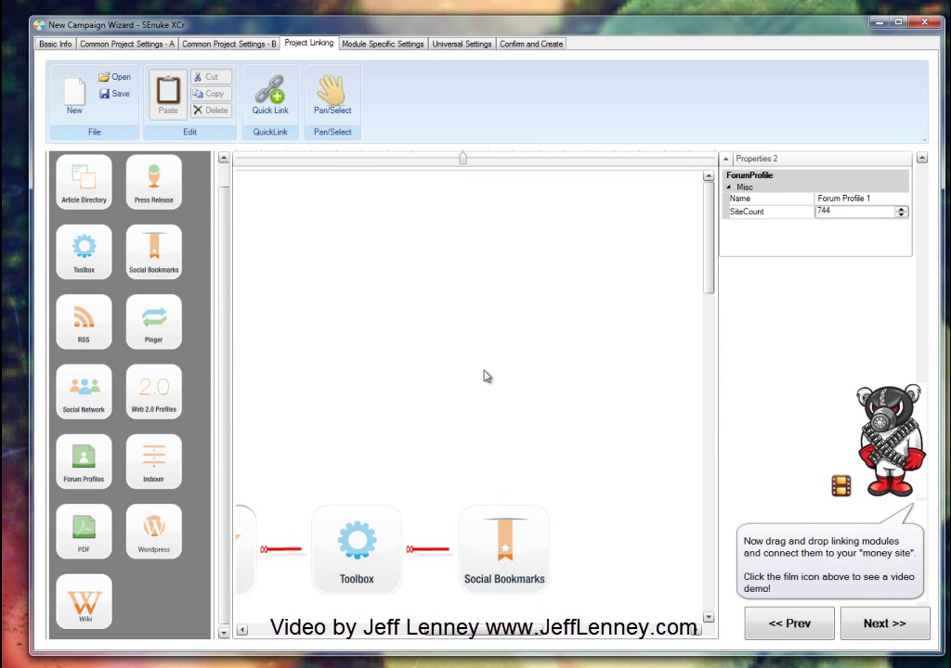
{"action": "scroll", "coordinate": [452, 485], "scroll_direction": "down", "scroll_amount": 5}
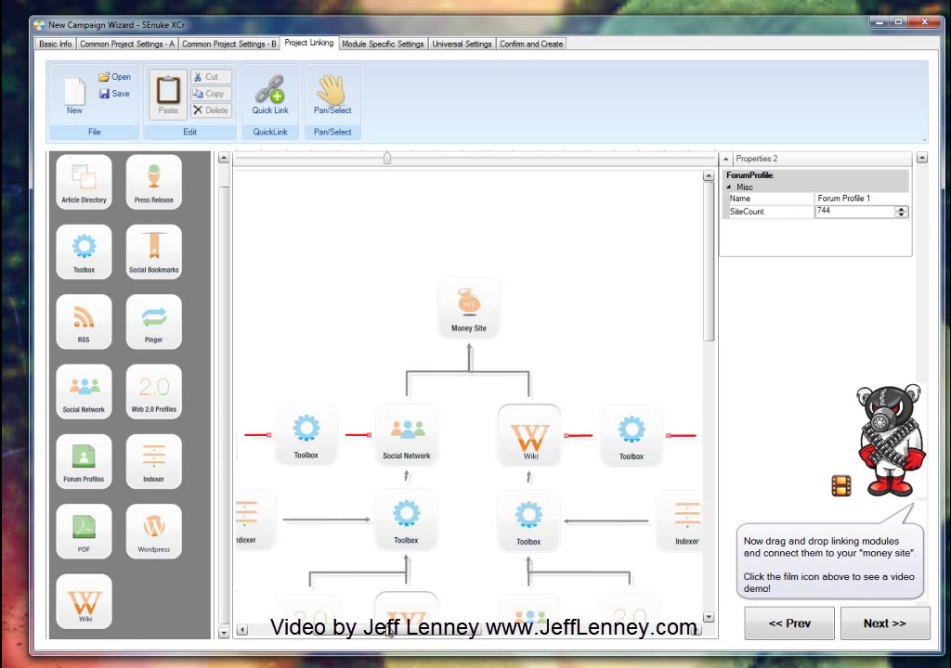
{"action": "scroll", "coordinate": [448, 475], "scroll_direction": "up", "scroll_amount": 2}
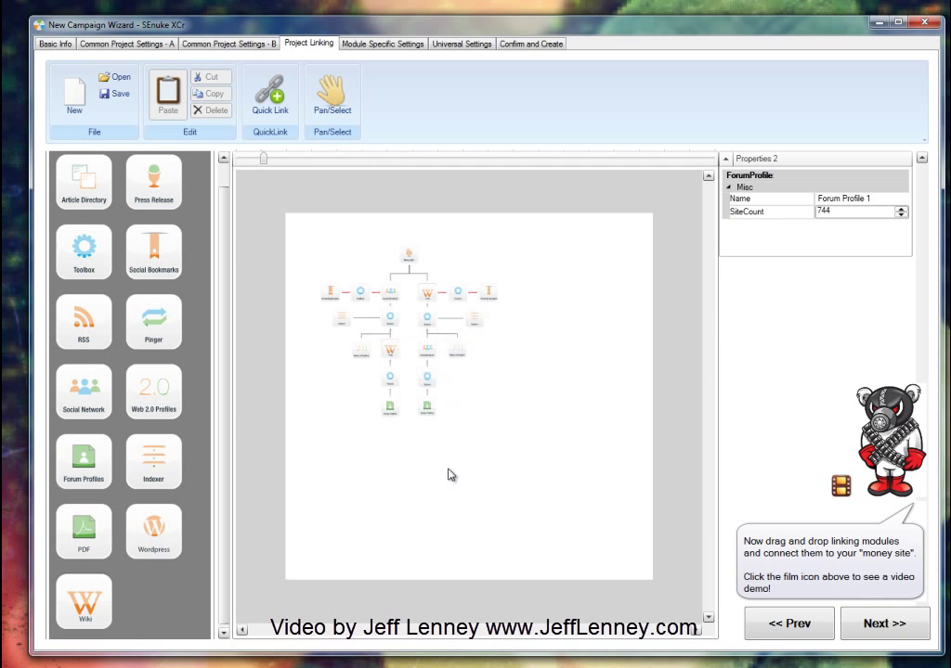
{"action": "scroll", "coordinate": [448, 475], "scroll_direction": "up", "scroll_amount": 3}
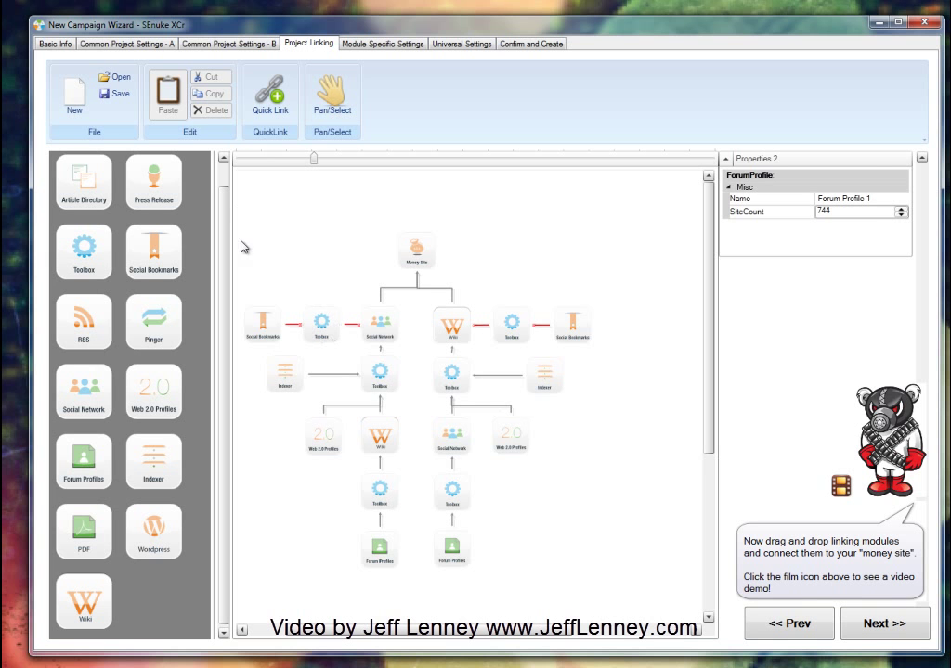
Step: Try the All For One & One For All and Have I Got News For You templates
{"action": "left_click", "coordinate": [115, 78]}
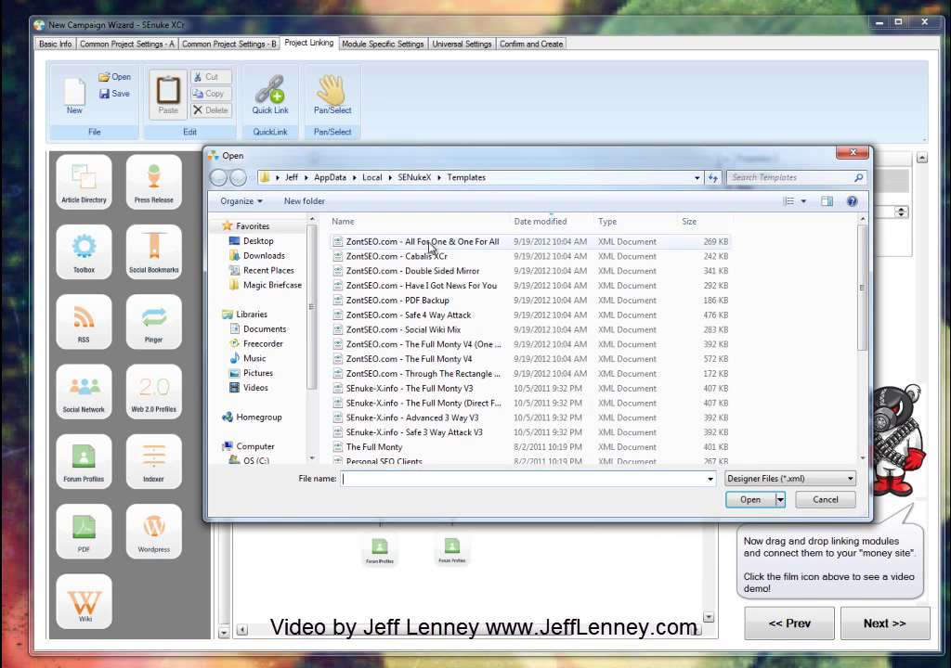
{"action": "left_click", "coordinate": [424, 239]}
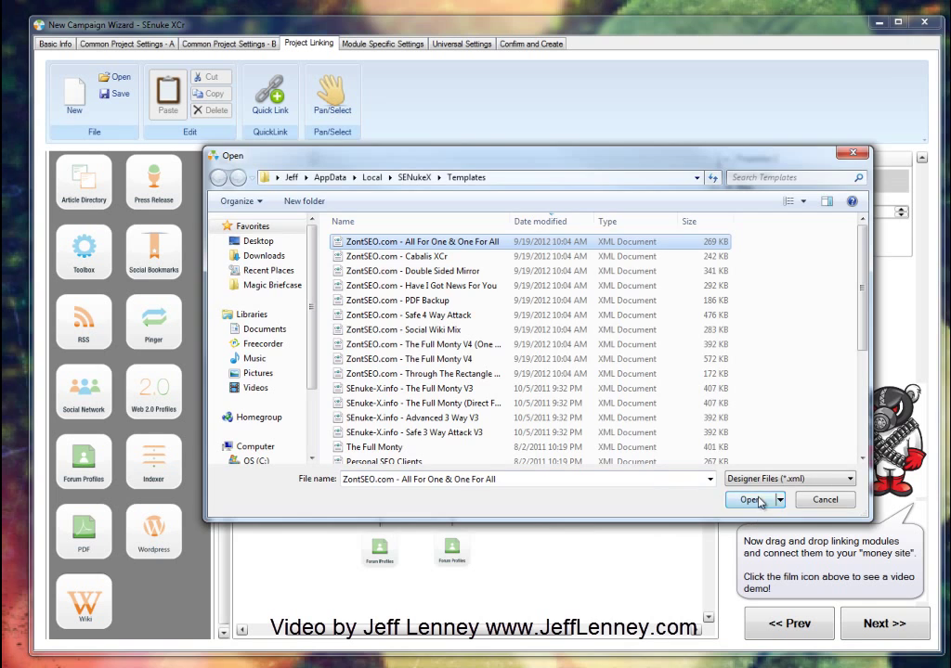
{"action": "left_click", "coordinate": [750, 500]}
{"action": "scroll", "coordinate": [492, 371], "scroll_direction": "down", "scroll_amount": 3}
{"action": "scroll", "coordinate": [509, 398], "scroll_direction": "up", "scroll_amount": 2}
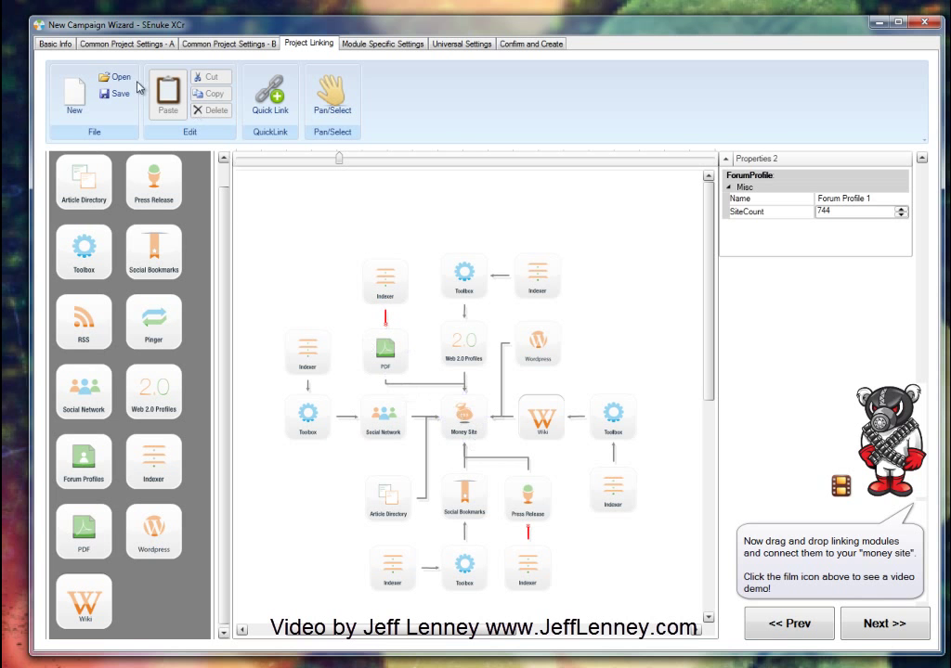
{"action": "left_click", "coordinate": [113, 80]}
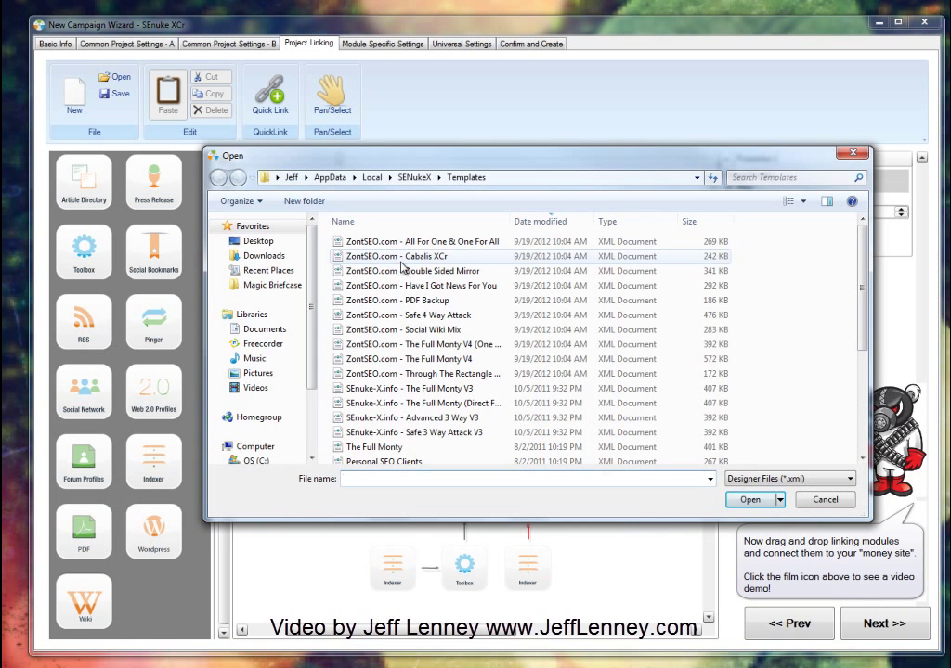
{"action": "left_click", "coordinate": [433, 285]}
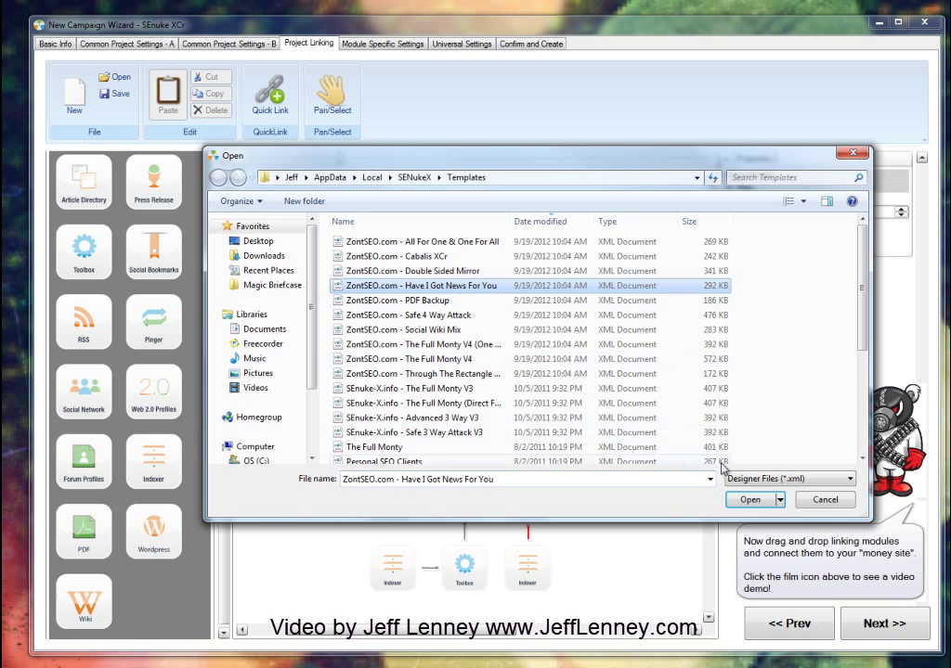
{"action": "left_click", "coordinate": [750, 501]}
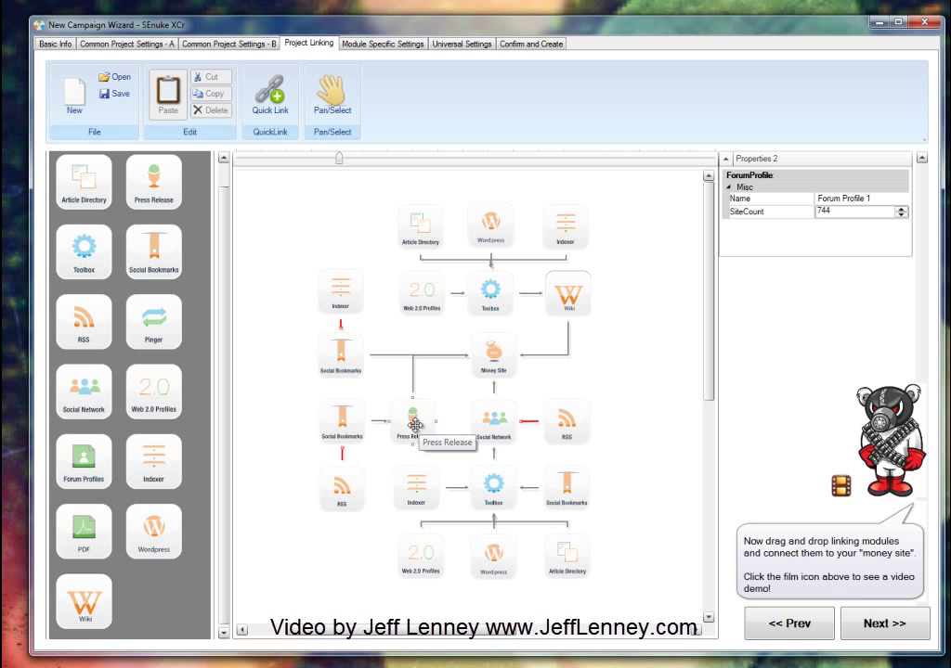
Step: Load The Full Monty V4 (One Profile Edition) template
{"action": "left_click", "coordinate": [118, 77]}
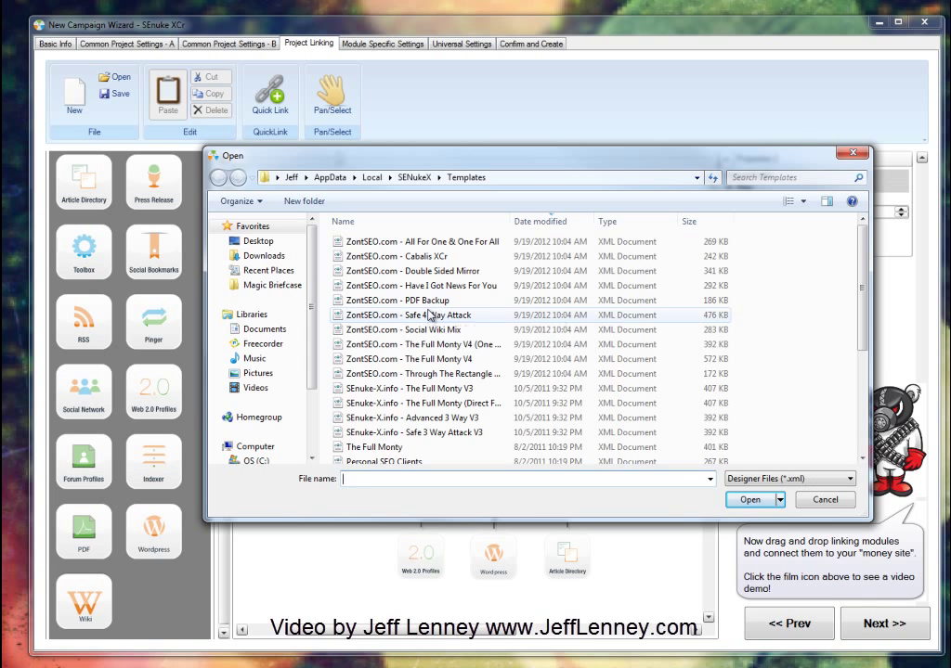
{"action": "left_click", "coordinate": [450, 244]}
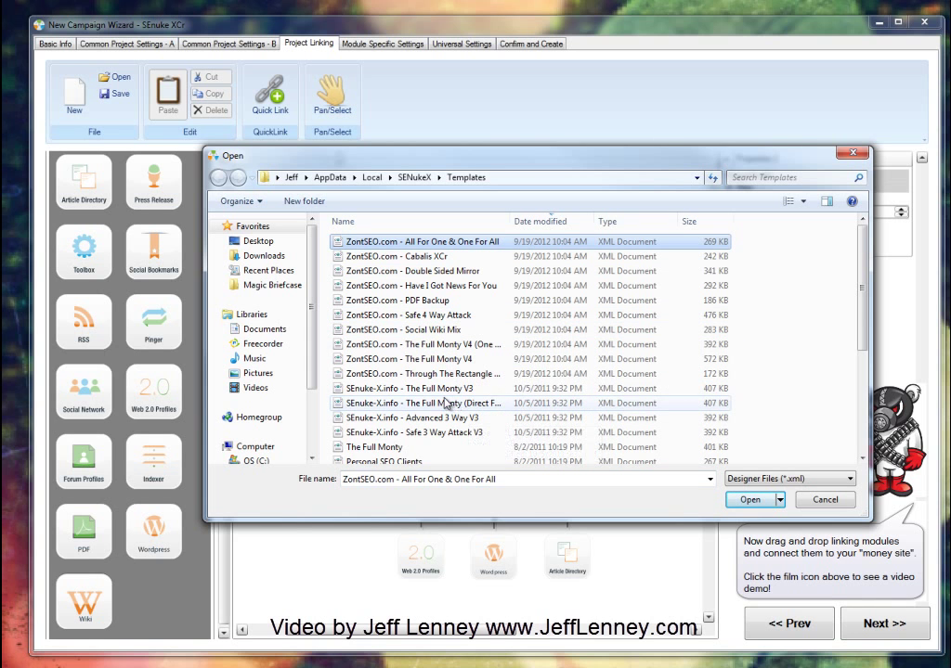
{"action": "left_click", "coordinate": [453, 362]}
{"action": "left_click", "coordinate": [459, 347]}
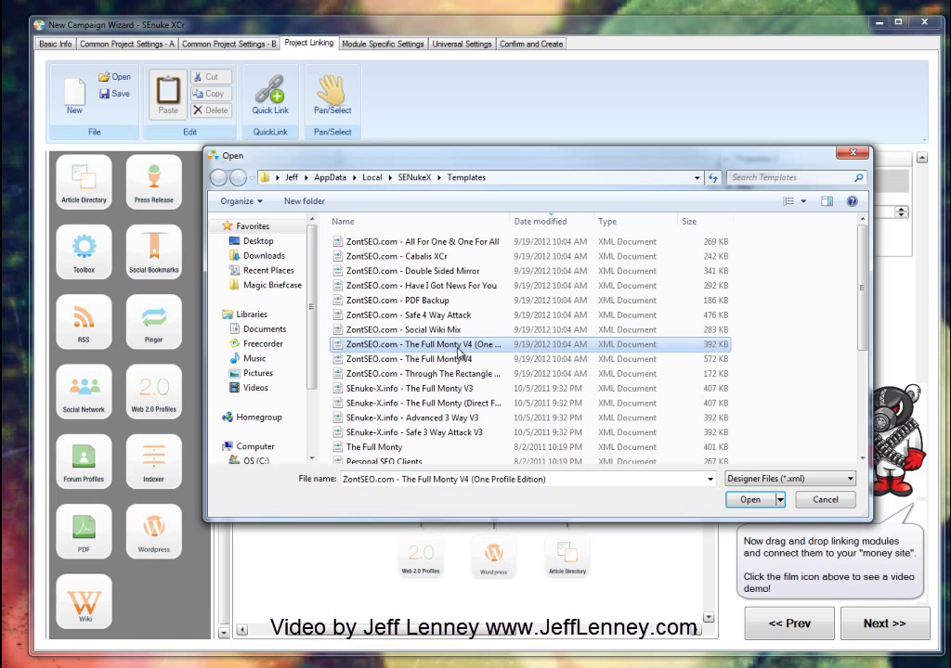
{"action": "left_click", "coordinate": [457, 359]}
{"action": "left_click", "coordinate": [457, 345]}
{"action": "left_click", "coordinate": [731, 501]}
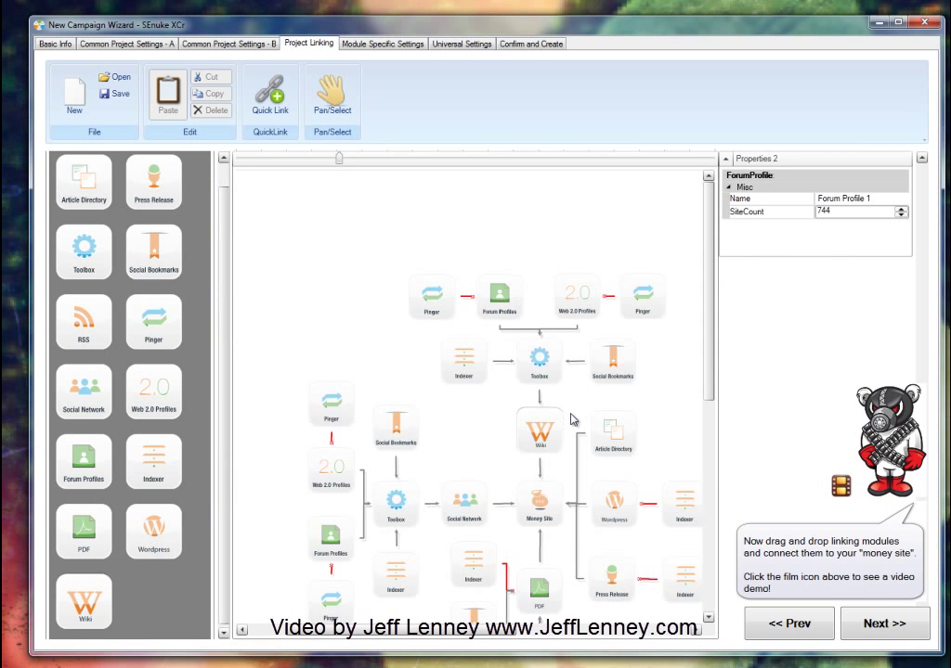
Step: Inspect the Wiki, Toolbox, Article Directory, Money Site and PDF node properties
{"action": "left_click_drag", "start_coordinate": [705, 295], "coordinate": [705, 340]}
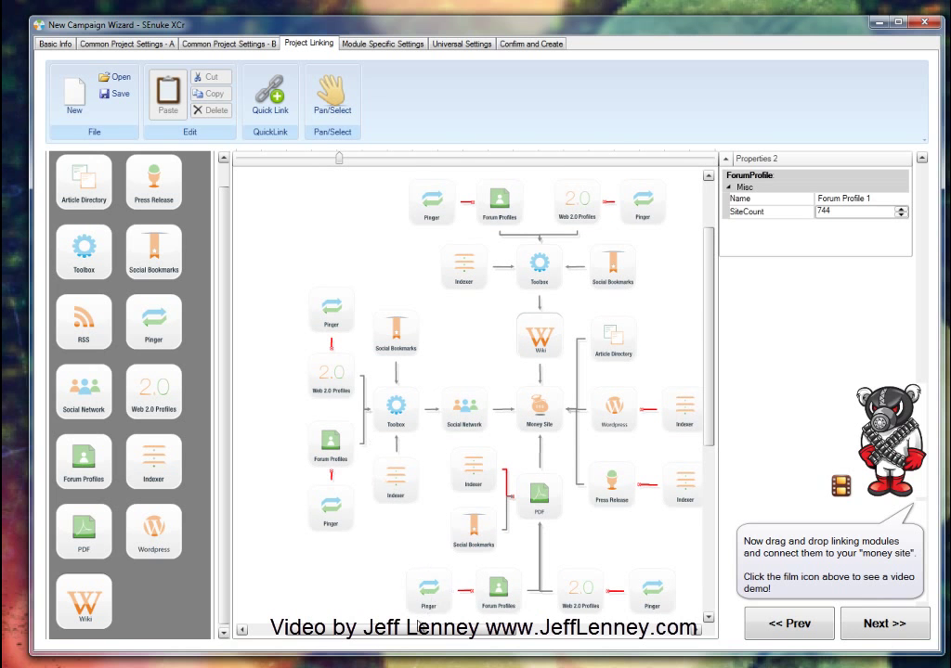
{"action": "left_click", "coordinate": [299, 611]}
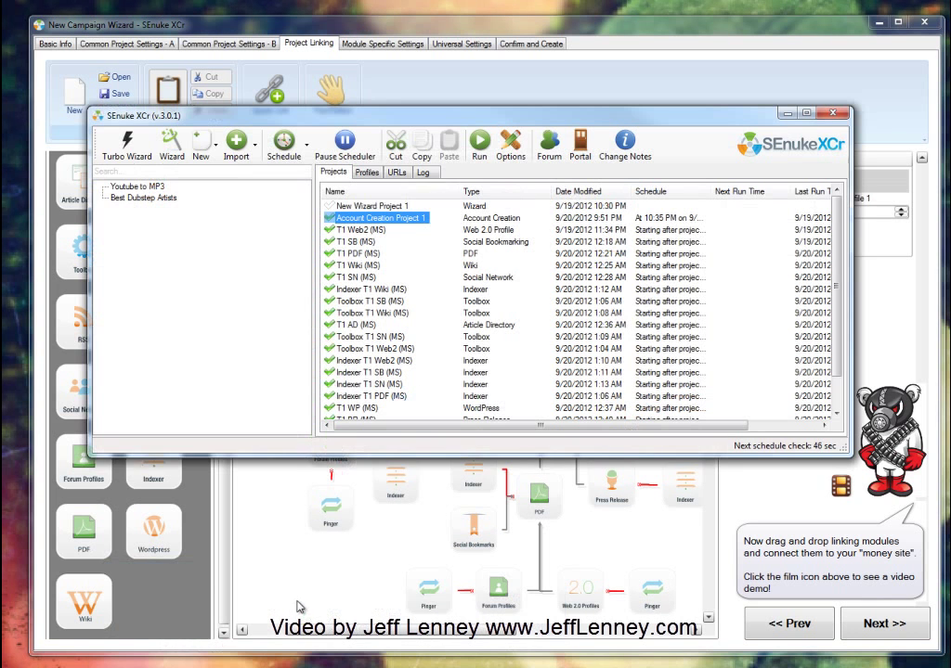
{"action": "left_click", "coordinate": [787, 114]}
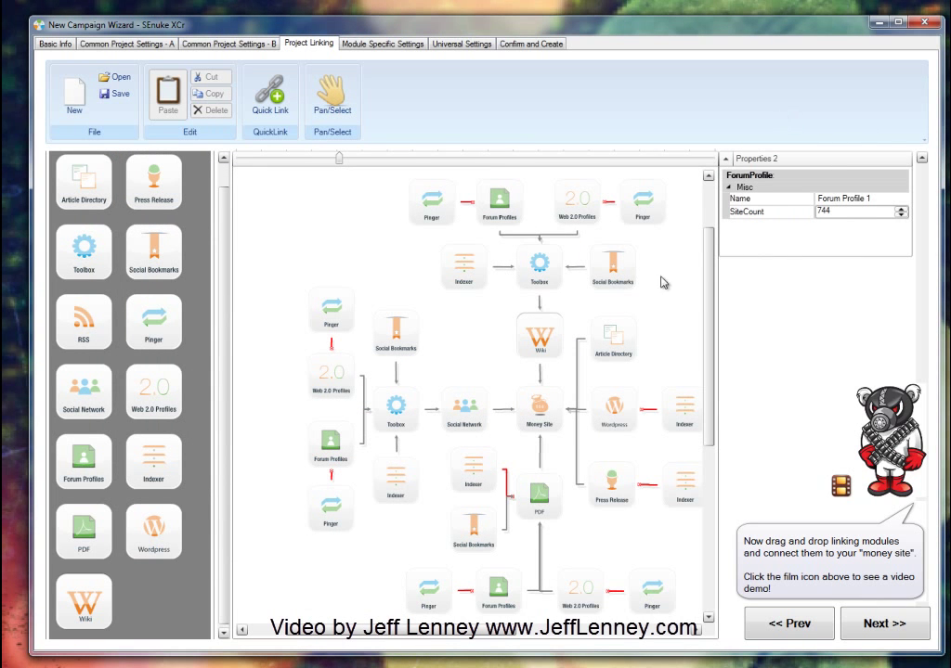
{"action": "left_click", "coordinate": [557, 333]}
{"action": "left_click", "coordinate": [539, 265]}
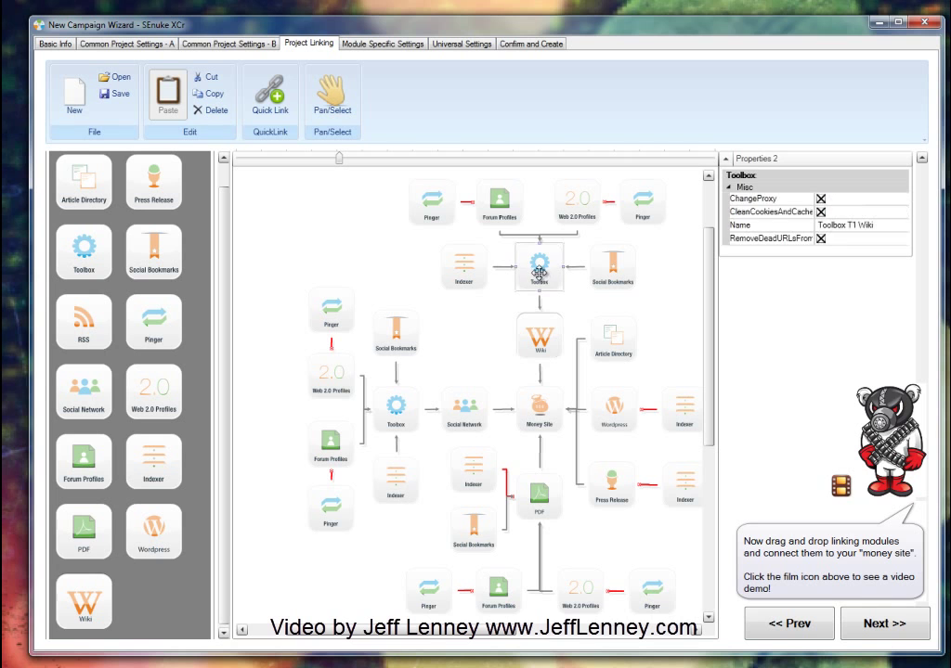
{"action": "left_click", "coordinate": [537, 339]}
{"action": "left_click", "coordinate": [609, 338]}
{"action": "left_click", "coordinate": [541, 347]}
{"action": "left_click", "coordinate": [547, 416]}
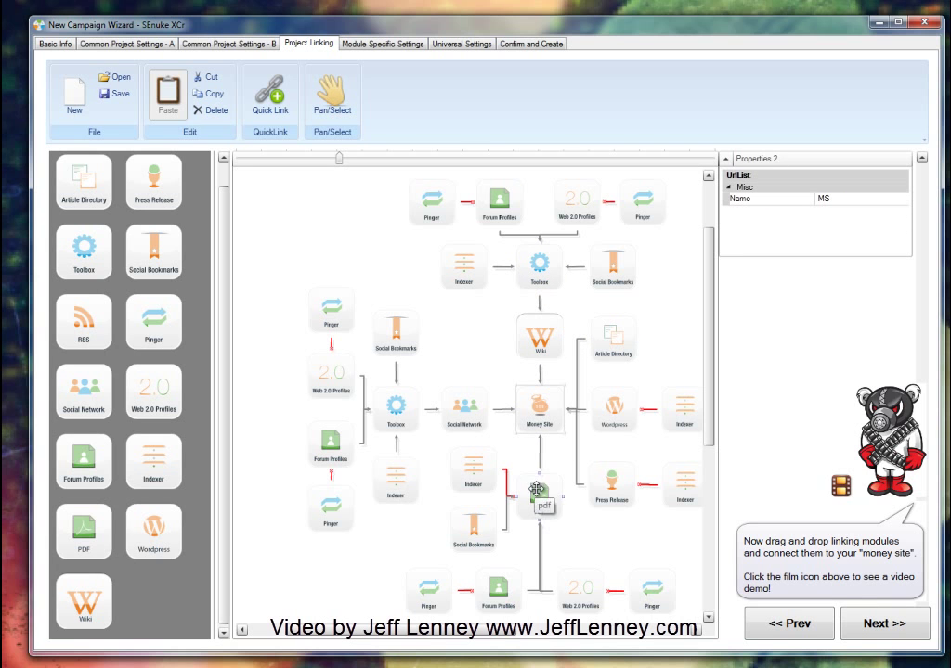
{"action": "left_click", "coordinate": [540, 497]}
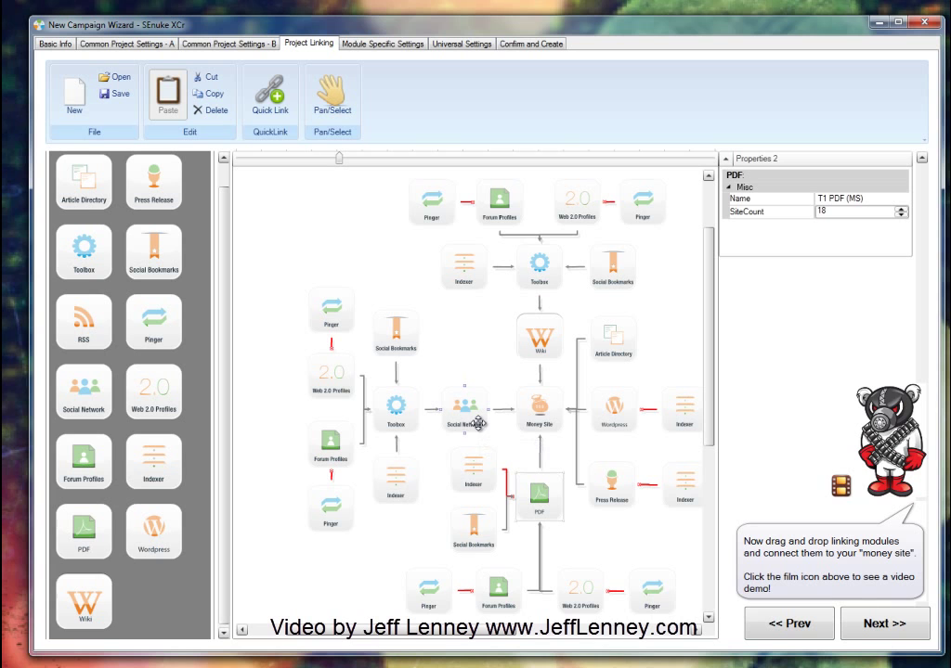
Step: Recheck Money Site, Toolbox, Social Network and Pinger nodes, then advance to Module Specific Settings
{"action": "left_click", "coordinate": [534, 412]}
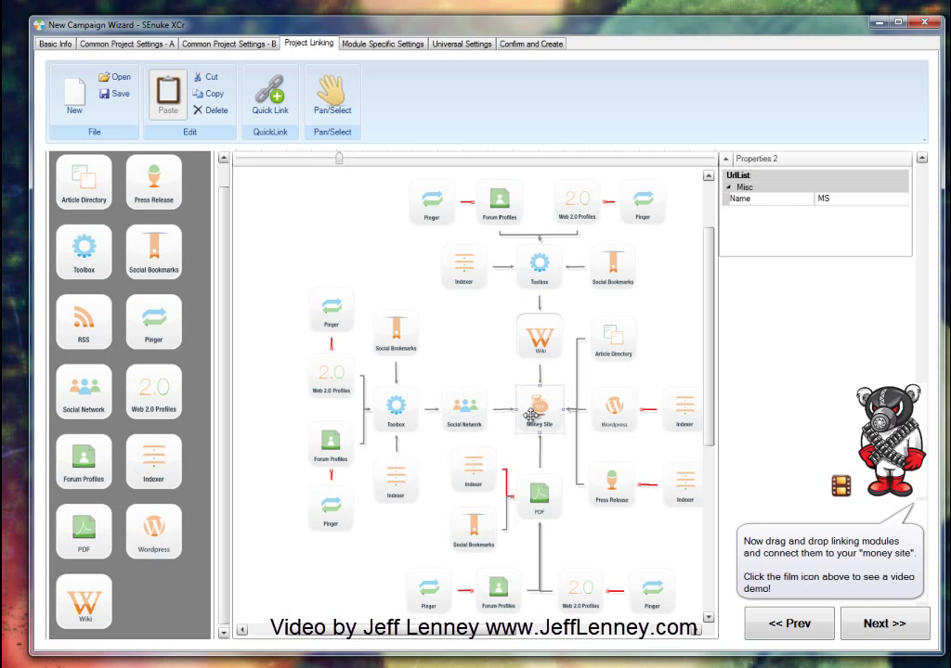
{"action": "left_click", "coordinate": [562, 282]}
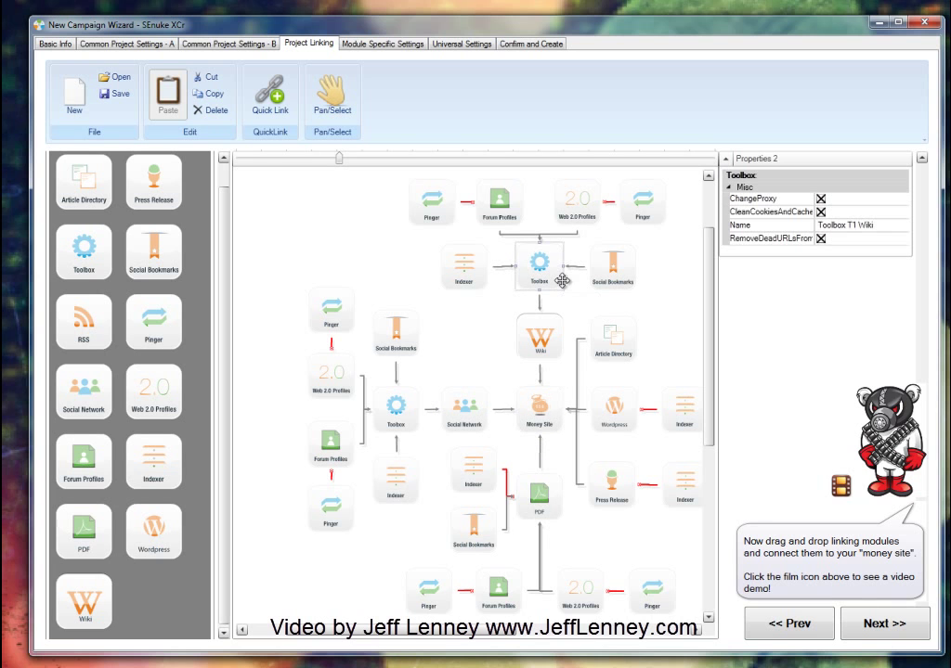
{"action": "left_click", "coordinate": [545, 416]}
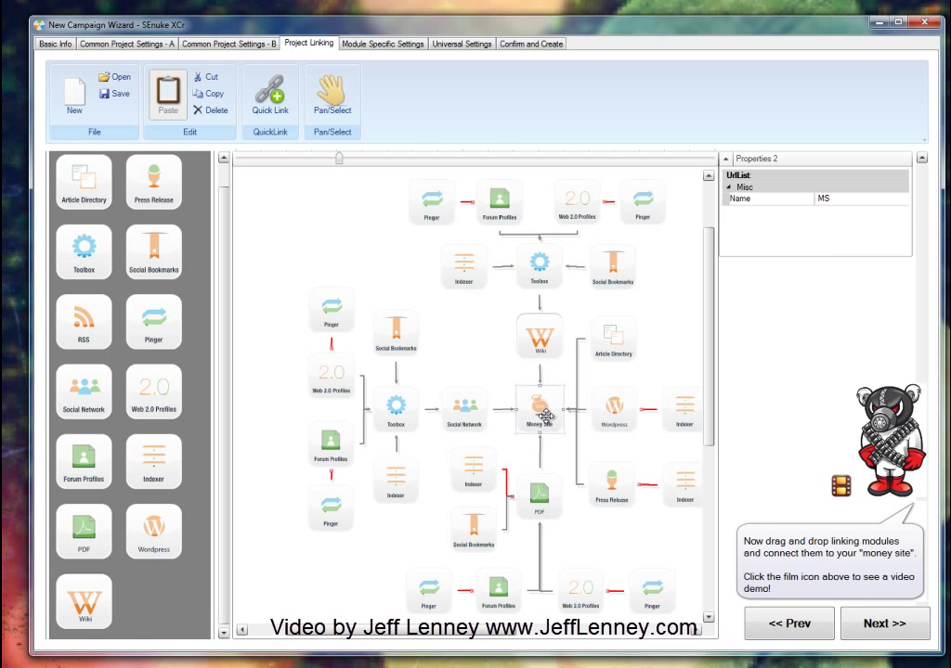
{"action": "left_click", "coordinate": [457, 409]}
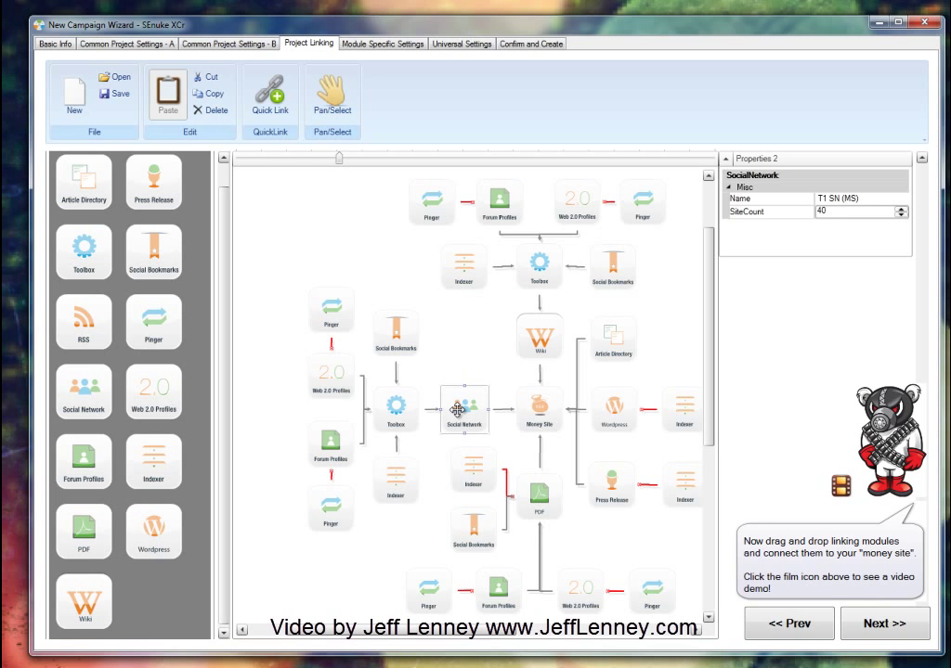
{"action": "left_click", "coordinate": [434, 594]}
{"action": "mouse_move", "coordinate": [414, 629]}
{"action": "left_mouse_down"}
{"action": "mouse_move", "coordinate": [457, 630]}
{"action": "mouse_move", "coordinate": [417, 629]}
{"action": "left_mouse_up"}
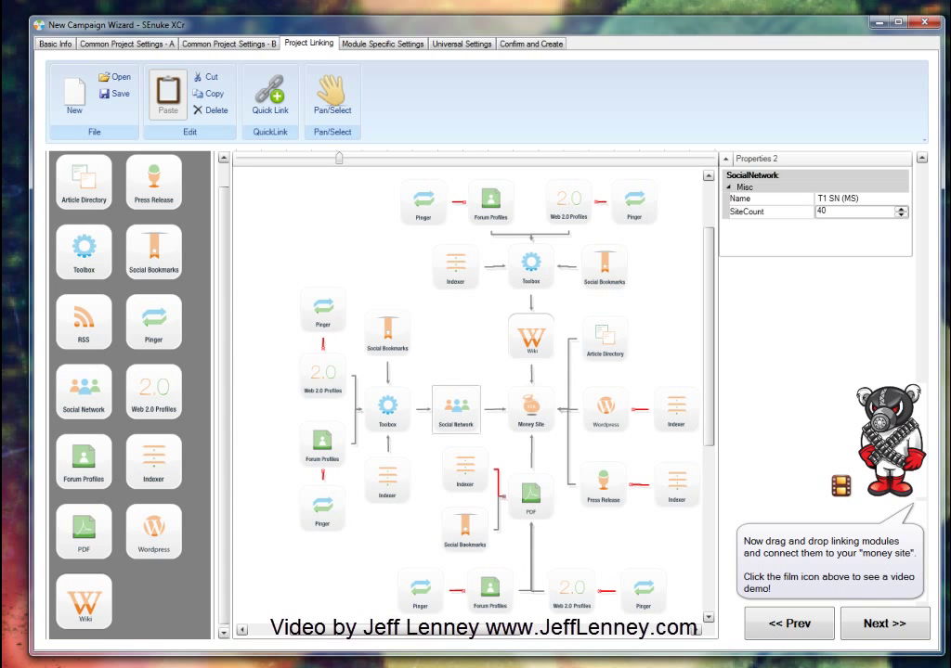
{"action": "left_click", "coordinate": [887, 623]}
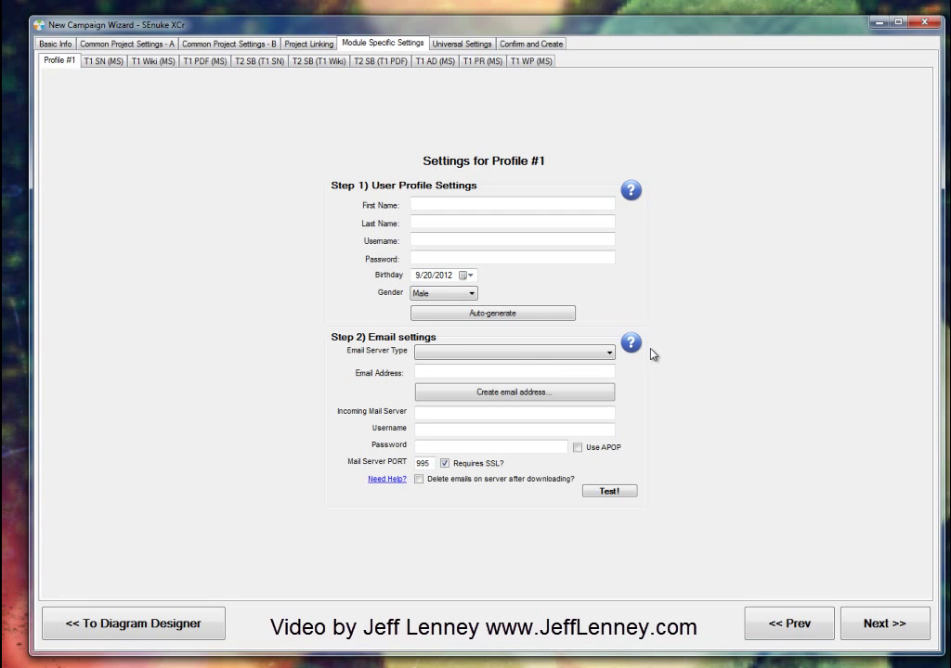
Step: Auto-generate Profile #1 names, usernames, password and 7/15/1988 birthday, then show email options
{"action": "left_click", "coordinate": [492, 316]}
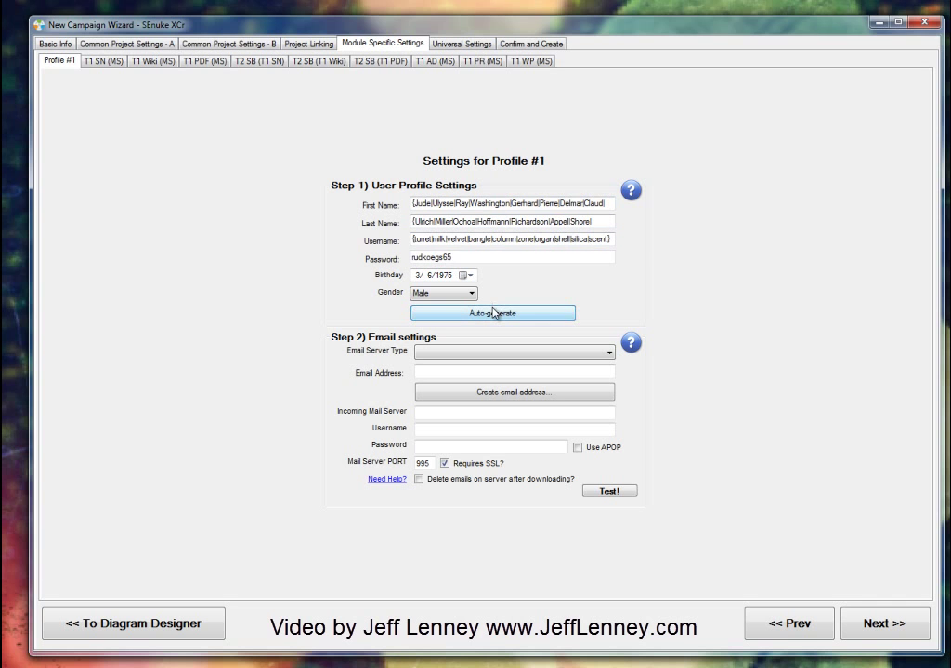
{"action": "left_click", "coordinate": [493, 315]}
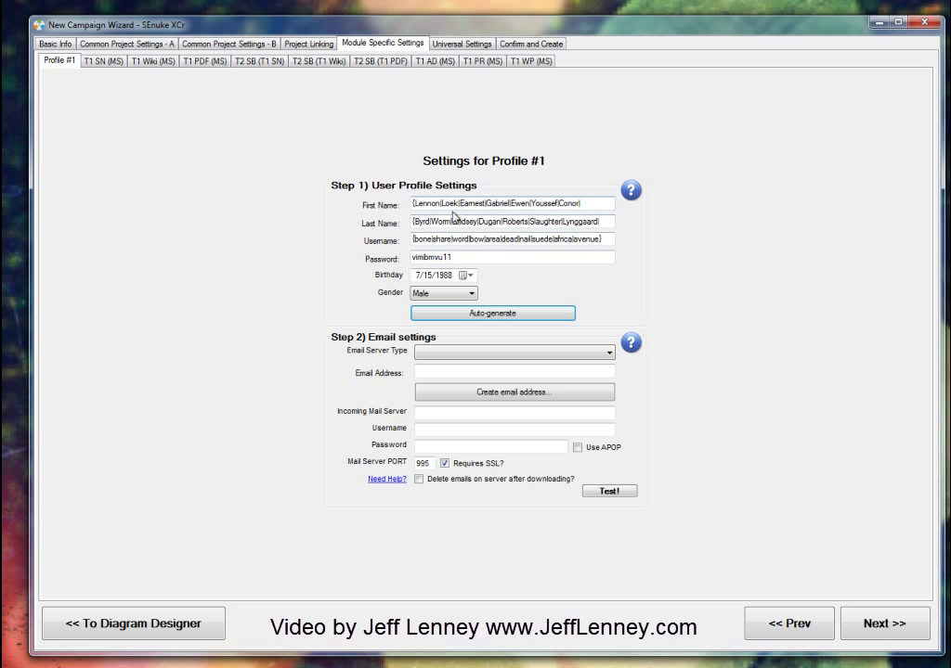
{"action": "left_click", "coordinate": [492, 392]}
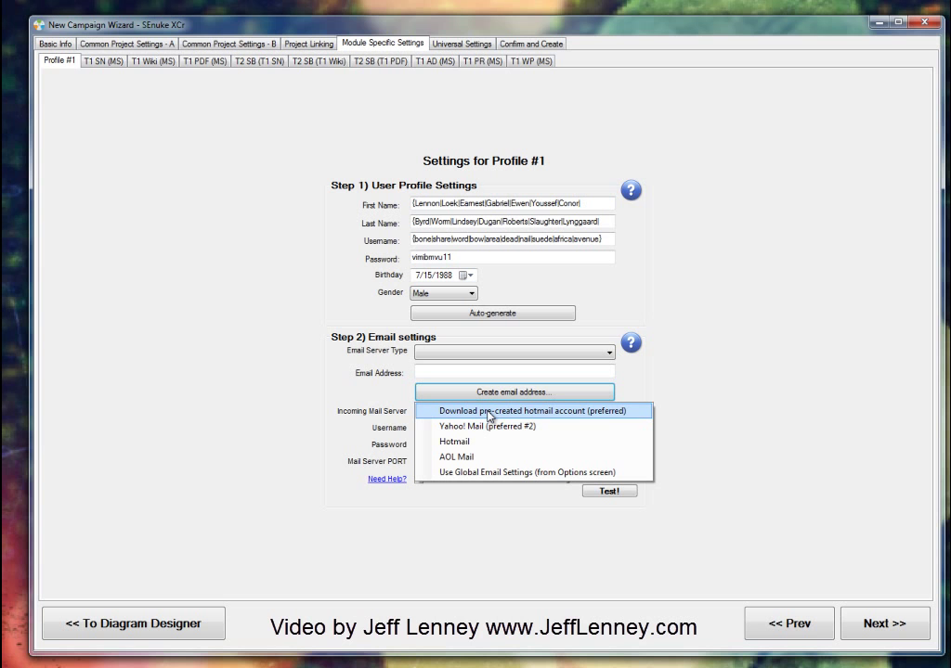
Step: Assign Profile #1 a downloaded pre-created Hotmail account and confirm its POP3 login test succeeds
{"action": "left_click", "coordinate": [488, 413]}
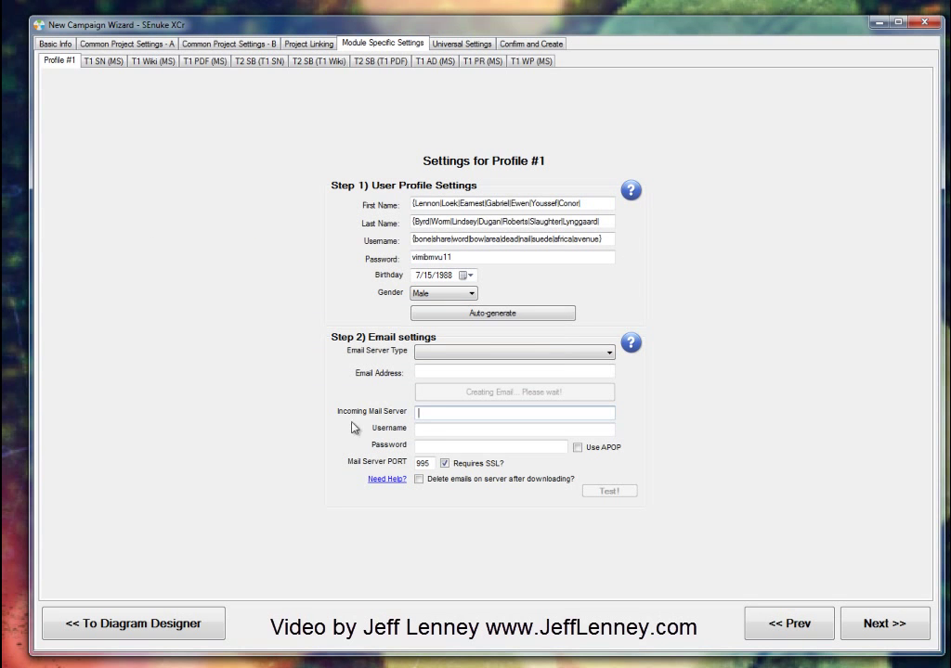
{"action": "left_click", "coordinate": [417, 413]}
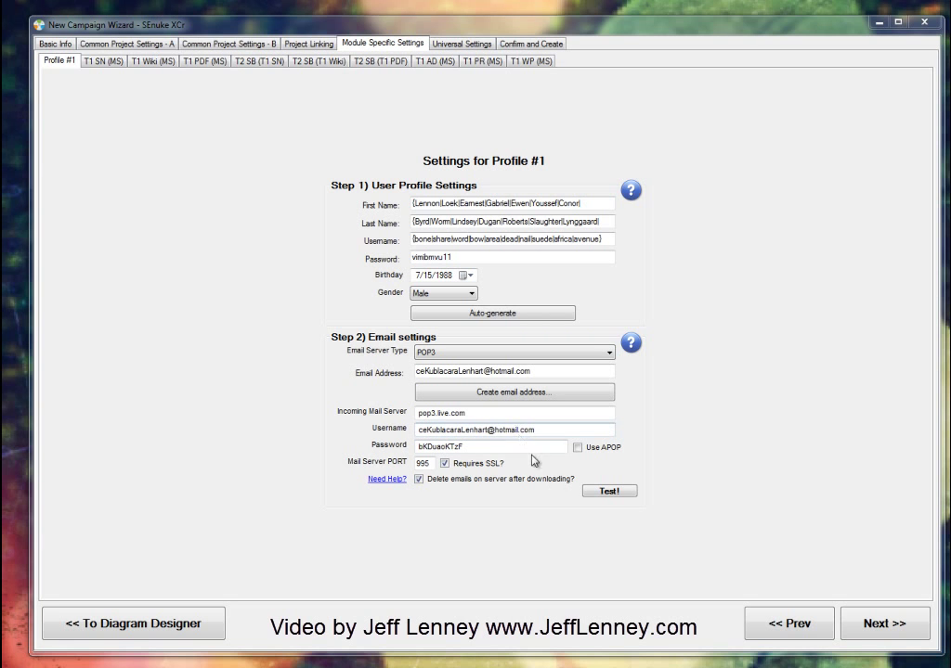
{"action": "left_click", "coordinate": [609, 491]}
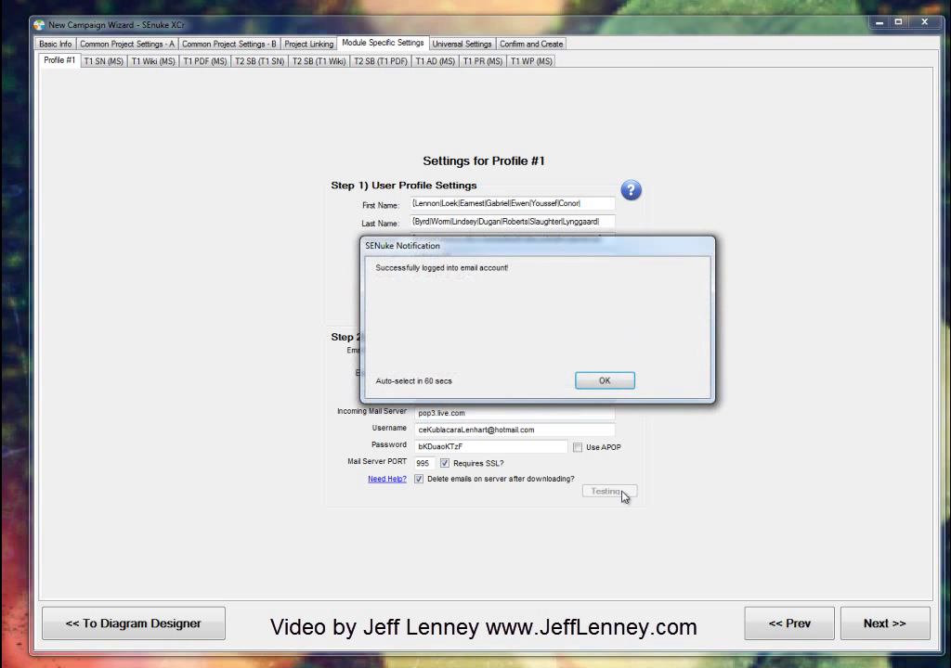
{"action": "left_click", "coordinate": [611, 382]}
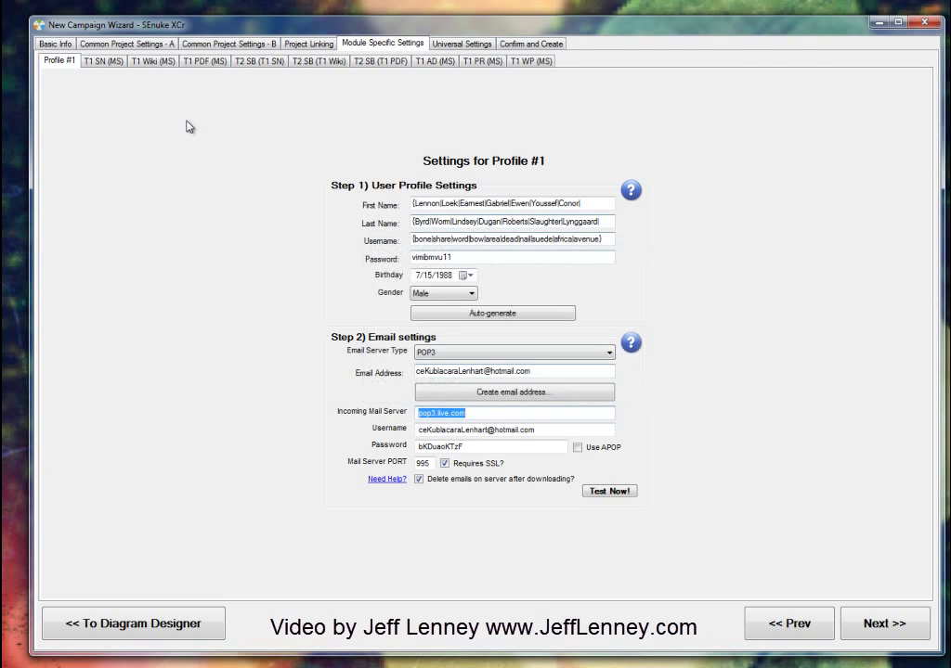
{"action": "left_click", "coordinate": [99, 62]}
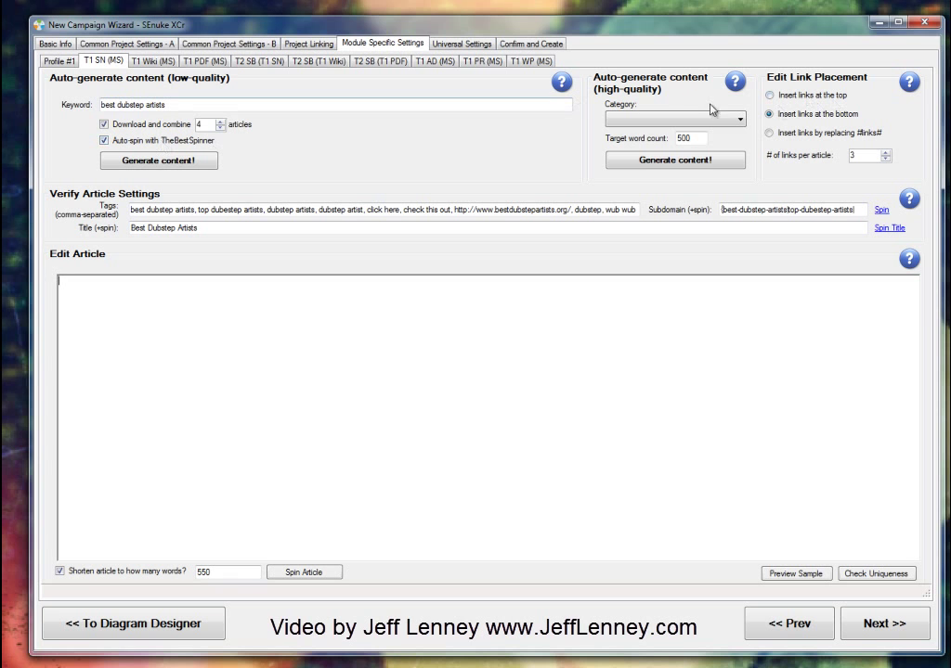
Step: Disable auto-spin and generate T1 SN content combined from downloaded dubstep articles
{"action": "left_click", "coordinate": [645, 118]}
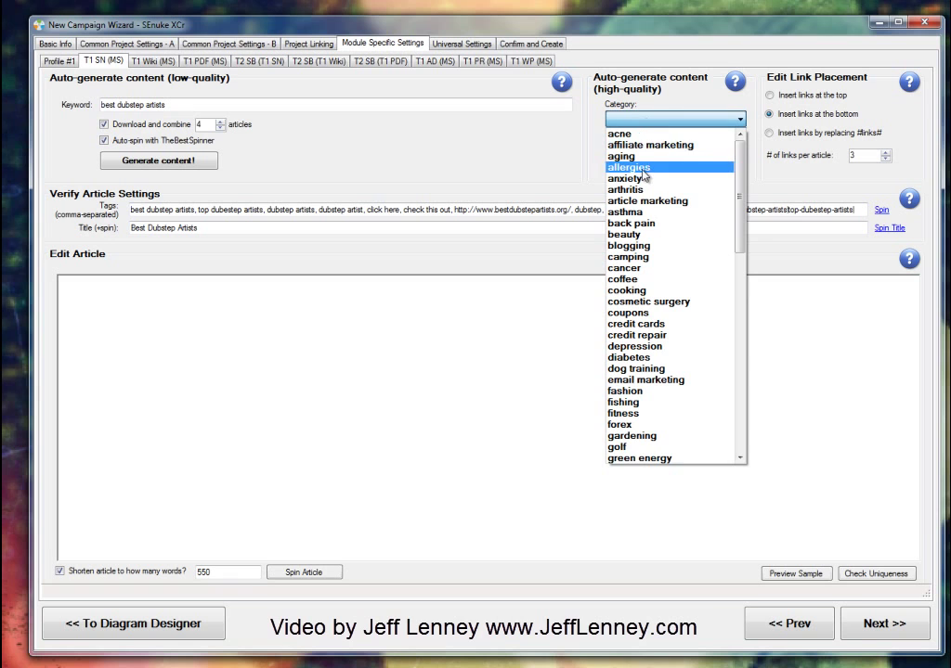
{"action": "left_click", "coordinate": [415, 350]}
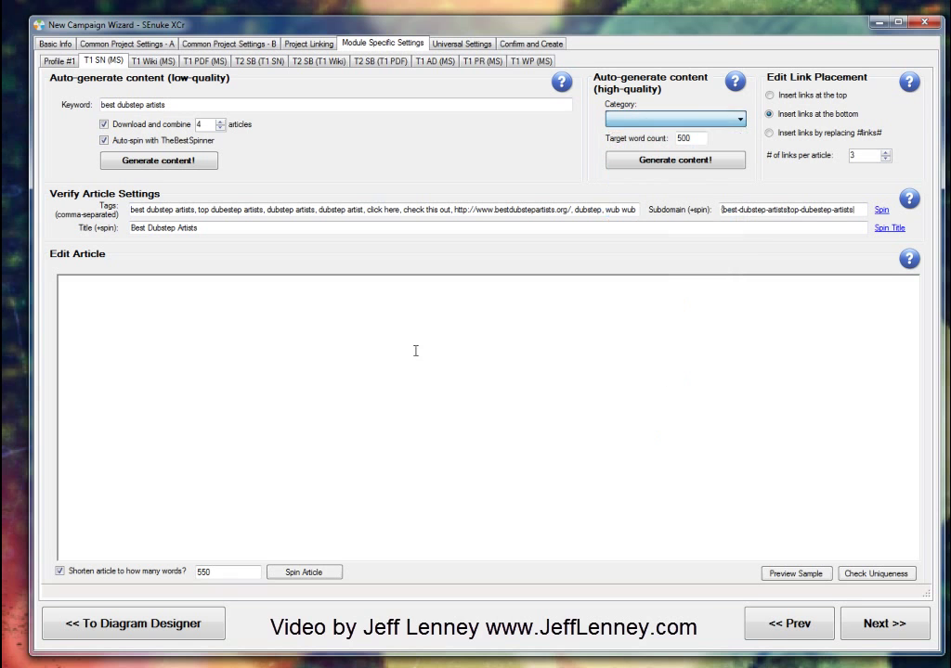
{"action": "left_click", "coordinate": [130, 144]}
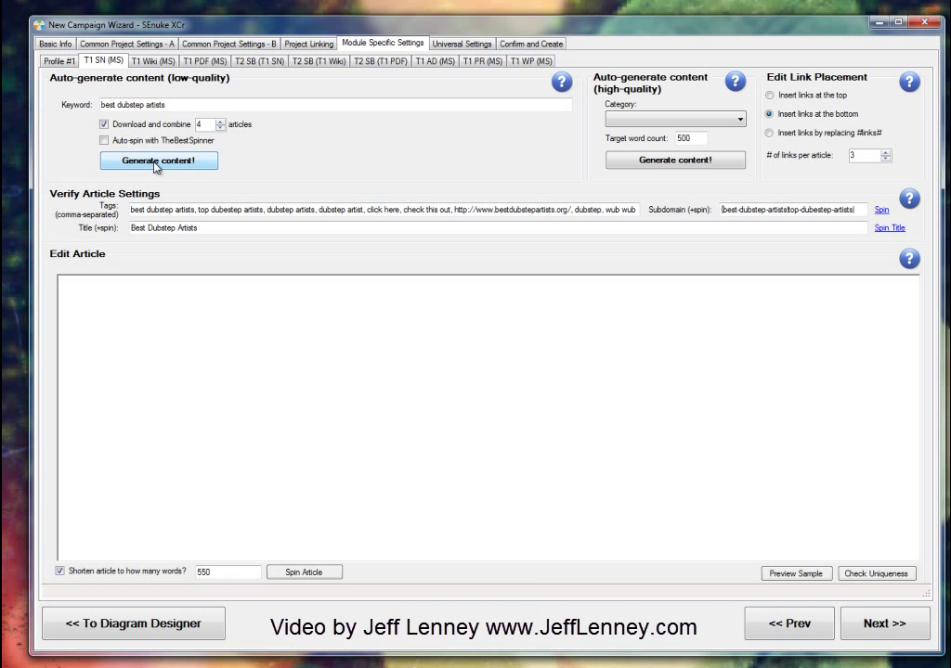
{"action": "left_click", "coordinate": [155, 163]}
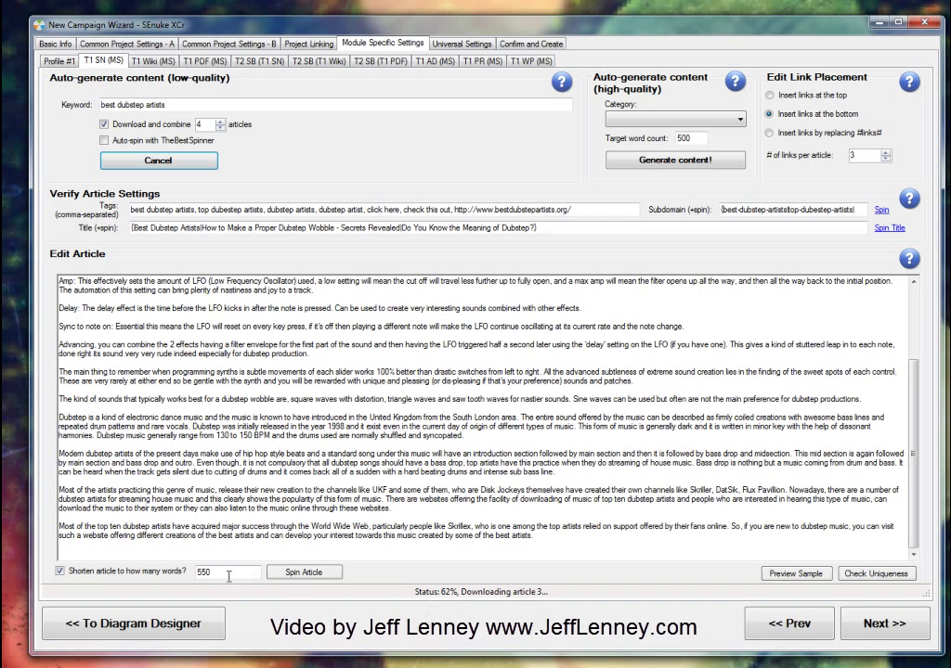
Step: Preview several spun versions of the article, then re-enable auto-spinning
{"action": "left_click", "coordinate": [61, 573]}
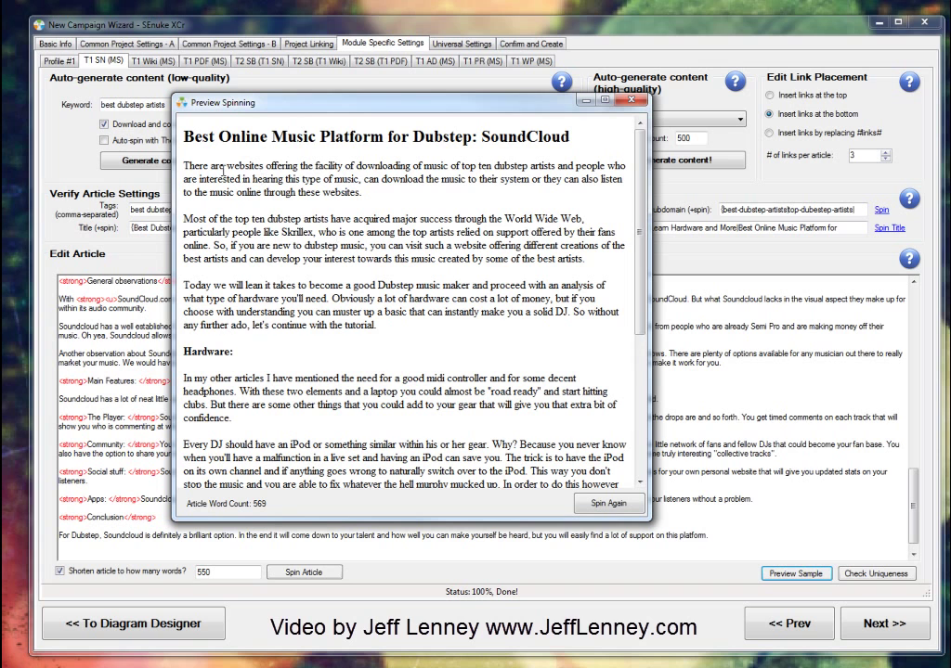
{"action": "left_click", "coordinate": [631, 511]}
{"action": "left_click", "coordinate": [631, 510]}
{"action": "left_click", "coordinate": [631, 510]}
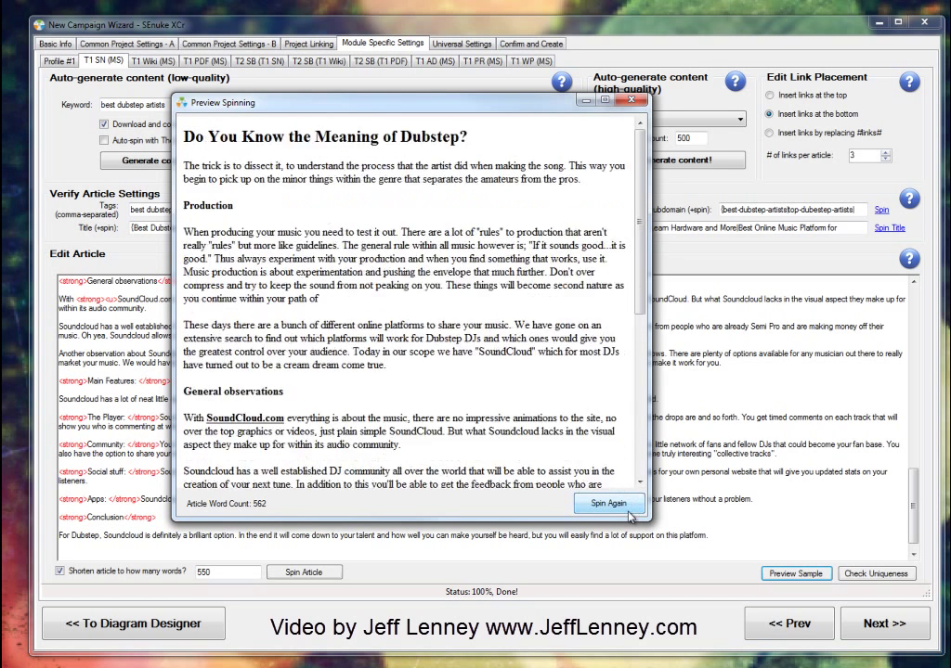
{"action": "left_click", "coordinate": [631, 511]}
{"action": "left_click", "coordinate": [632, 100]}
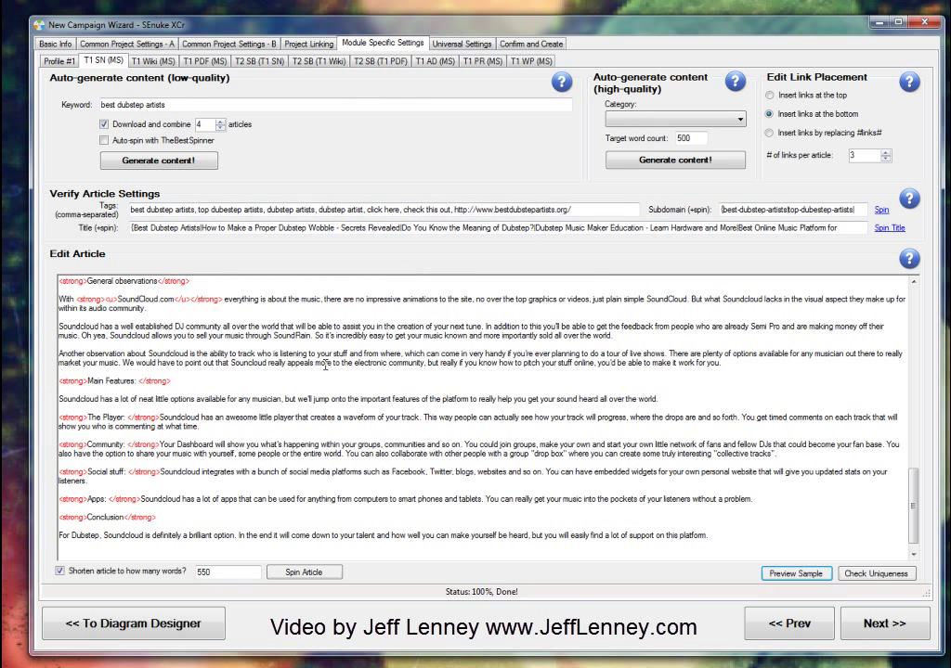
{"action": "left_click", "coordinate": [104, 141]}
Step: Try generating T1 Wiki article content twice, with no articles found
{"action": "left_click", "coordinate": [151, 60]}
{"action": "left_click", "coordinate": [275, 352]}
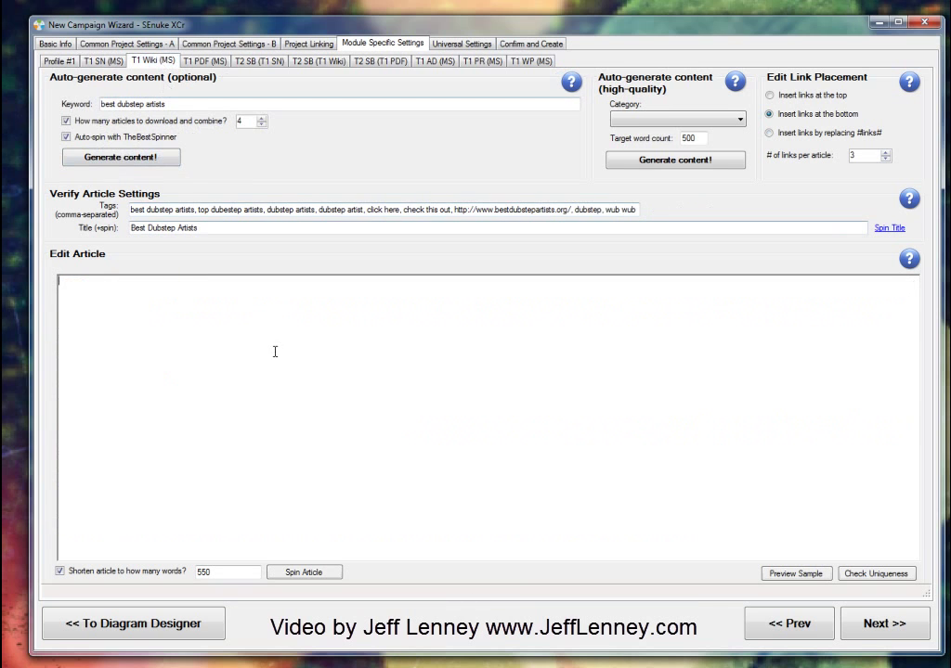
{"action": "left_click", "coordinate": [131, 159]}
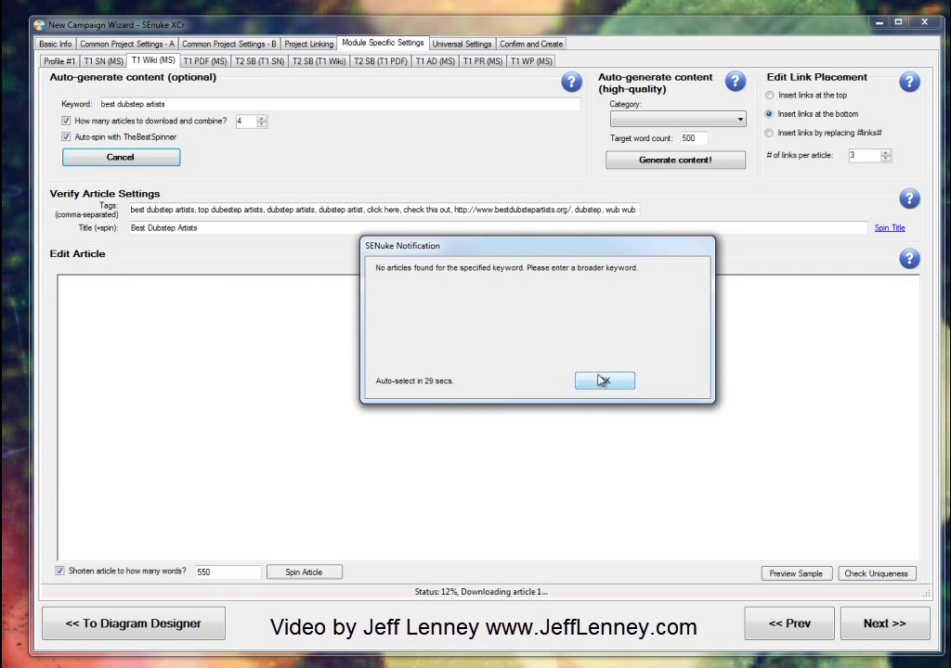
{"action": "left_click", "coordinate": [610, 388]}
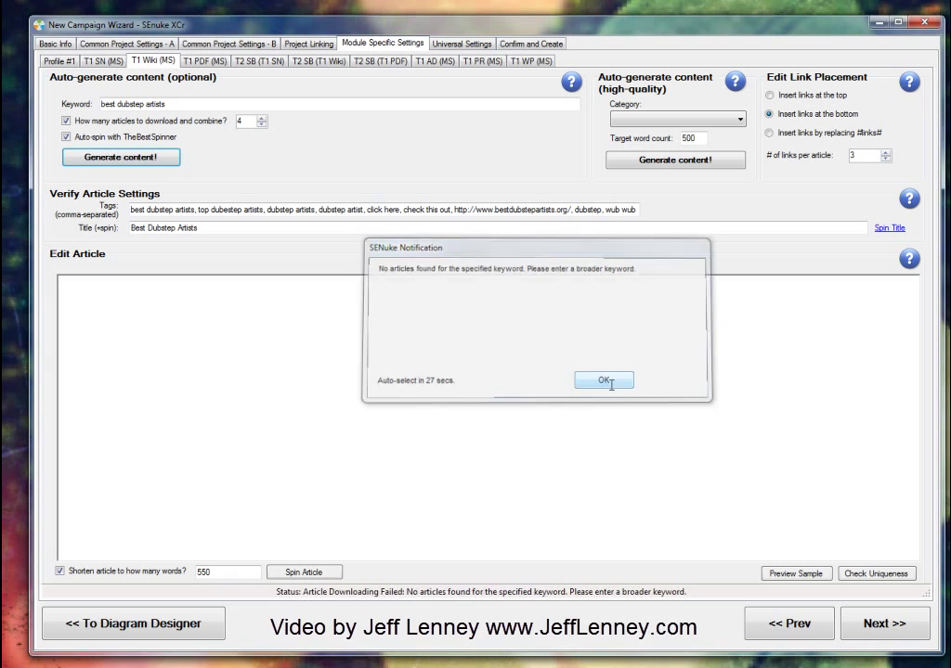
{"action": "left_click", "coordinate": [144, 164]}
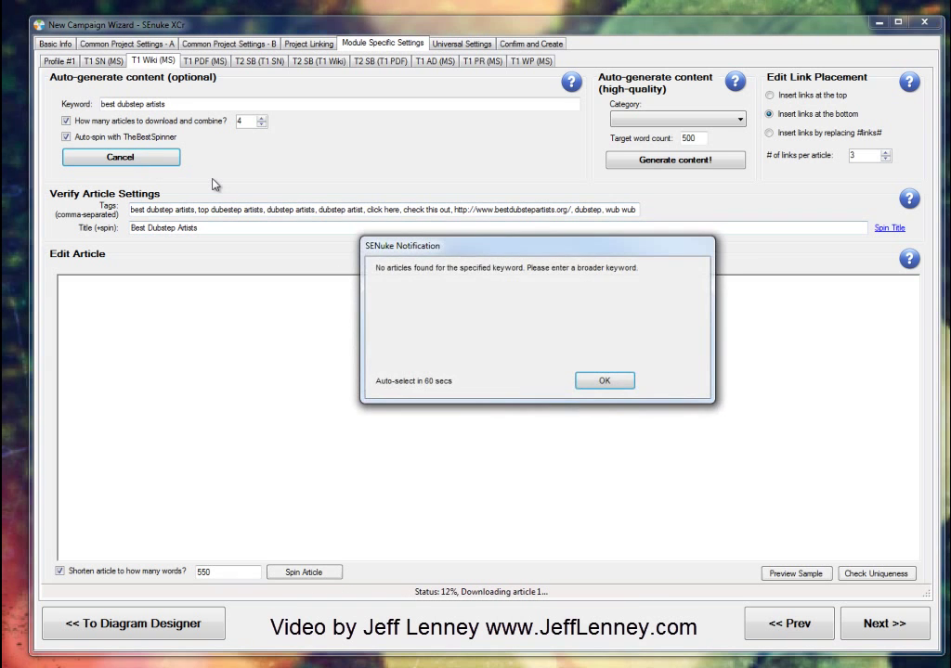
{"action": "left_click", "coordinate": [580, 379]}
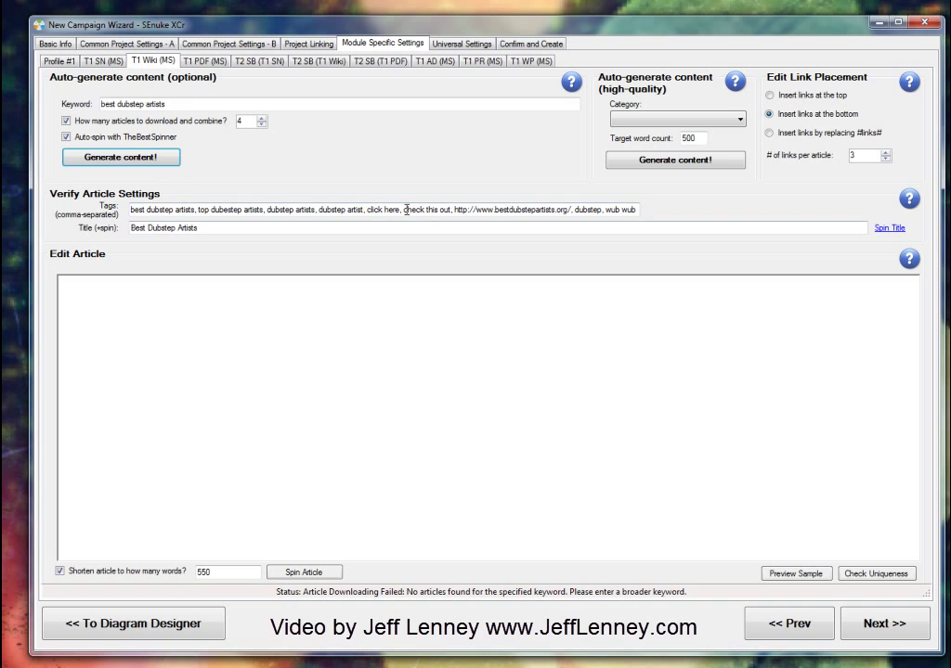
Step: Retry generation with tags 'electronic music' and then 'music', still finding no articles
{"action": "triple_click", "coordinate": [264, 213]}
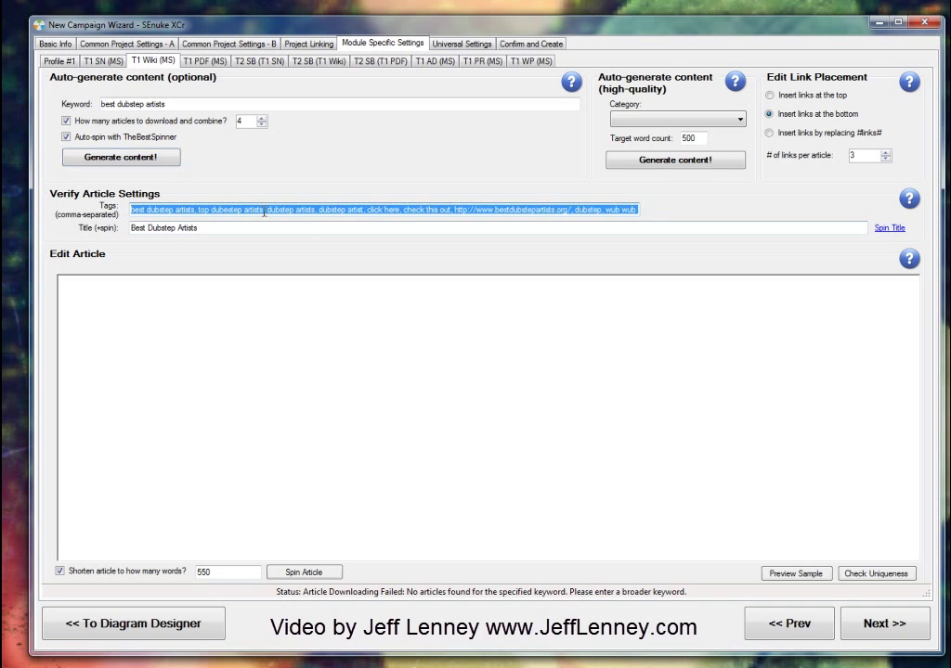
{"action": "type", "text": "electronic"}
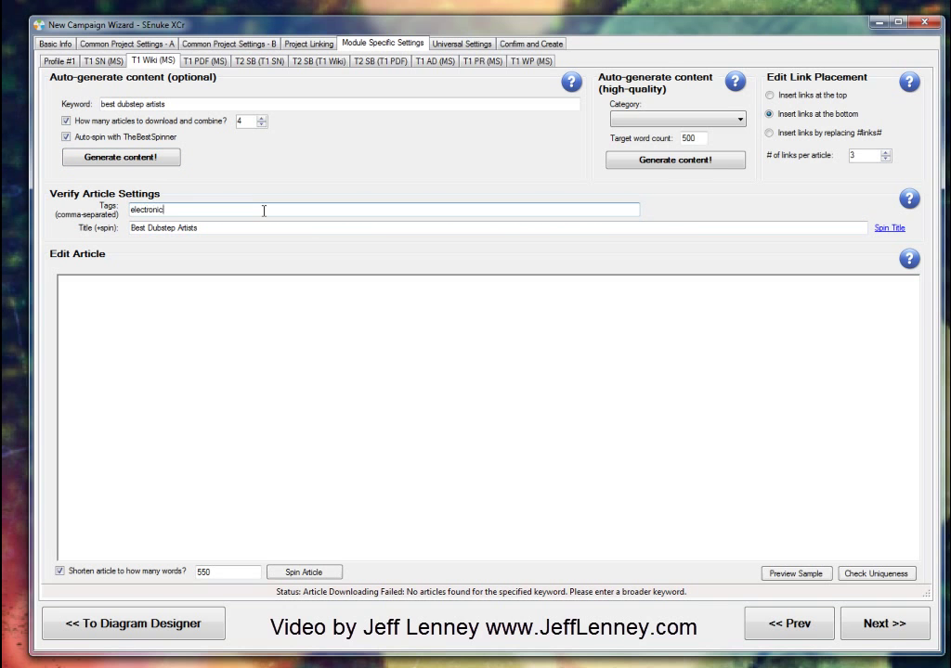
{"action": "type", "text": " music"}
{"action": "left_click", "coordinate": [139, 160]}
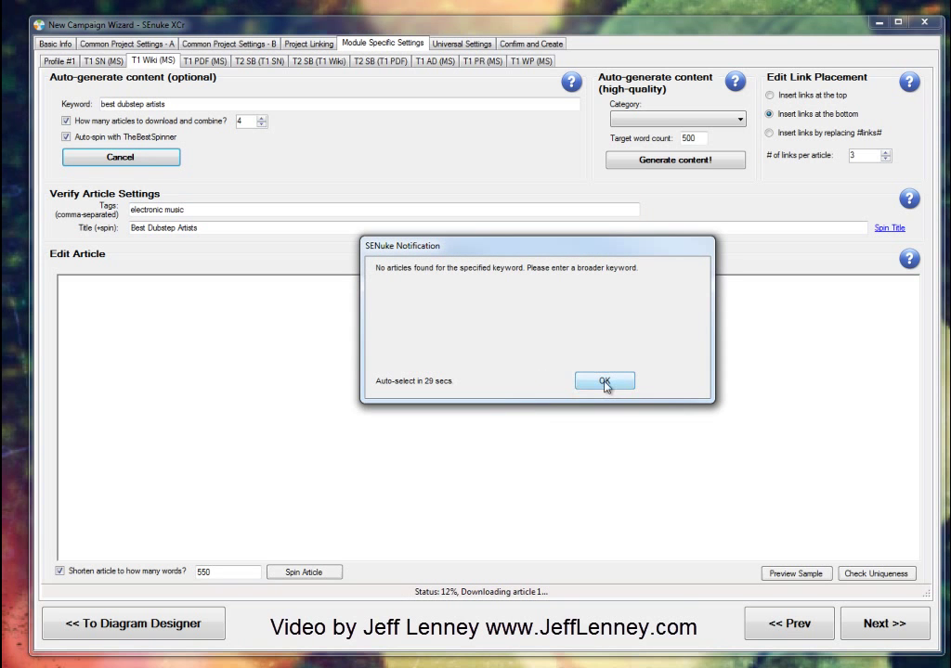
{"action": "left_click", "coordinate": [604, 383]}
{"action": "double_click", "coordinate": [144, 209]}
{"action": "key", "text": "Delete"}
{"action": "left_click", "coordinate": [169, 160]}
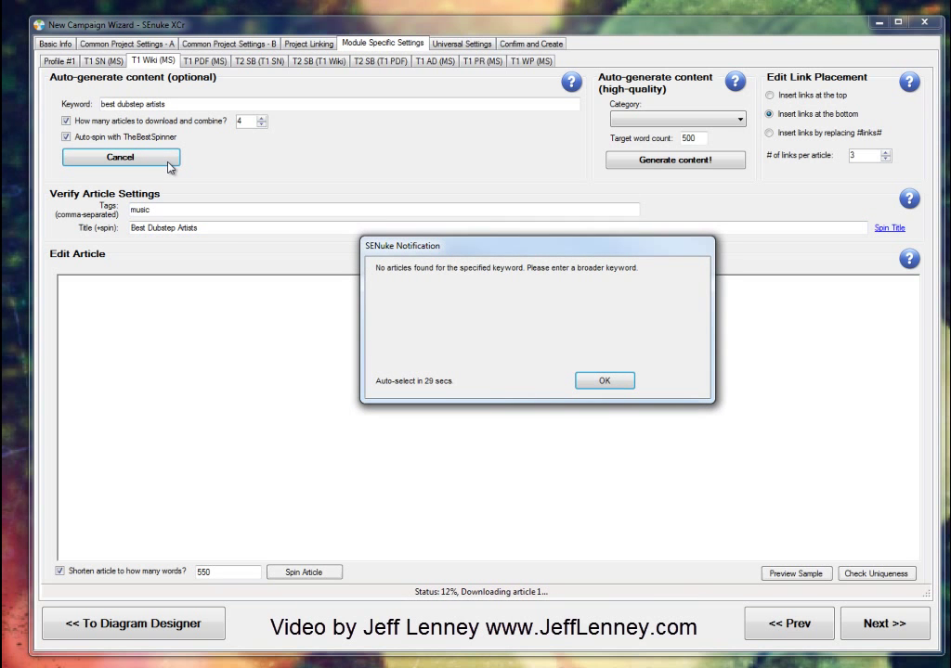
{"action": "left_click", "coordinate": [594, 382]}
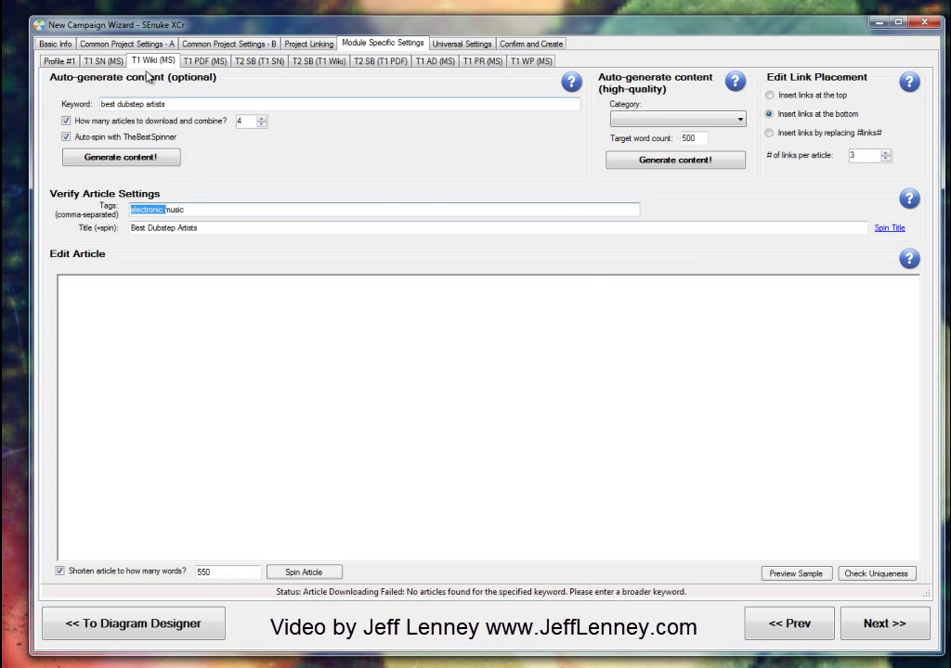
Step: Copy the T1 SN Soundcloud article into the T1 Wiki article area
{"action": "left_click", "coordinate": [105, 62]}
{"action": "key", "text": "ctrl+a"}
{"action": "key", "text": "ctrl+c"}
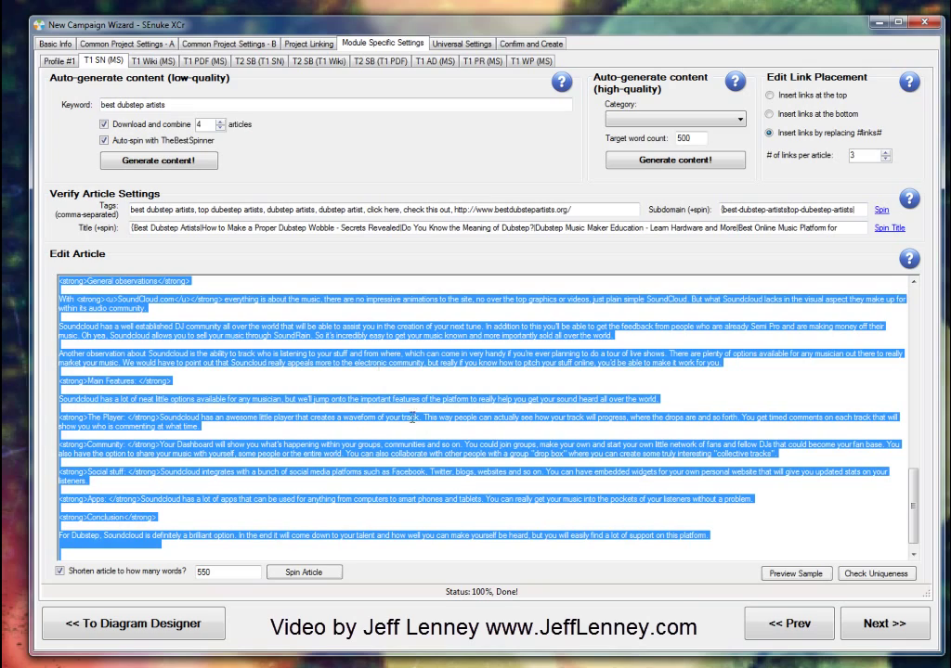
{"action": "left_click", "coordinate": [152, 61]}
{"action": "left_click", "coordinate": [308, 331]}
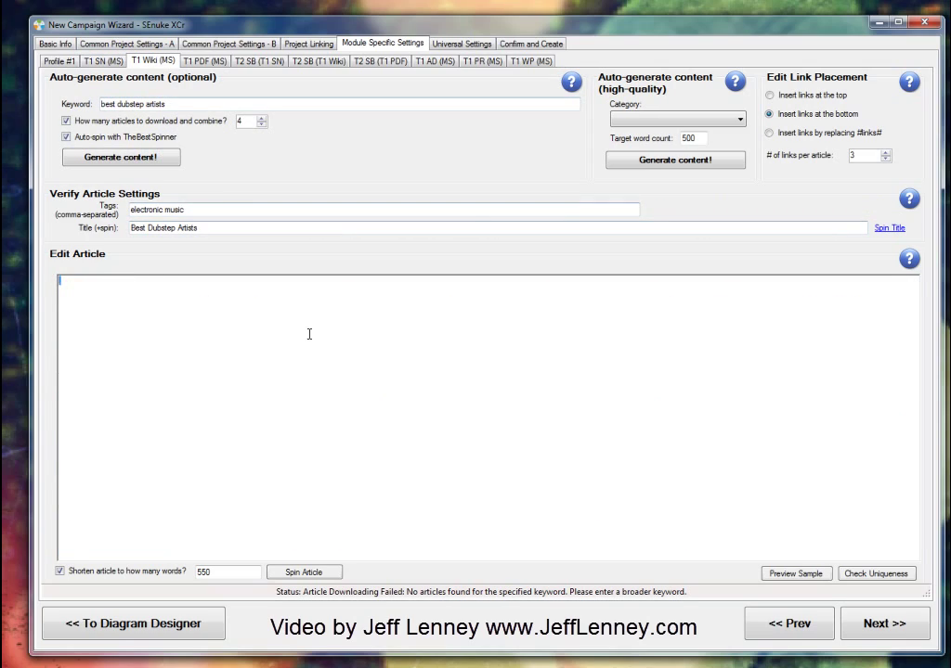
{"action": "key", "text": "ctrl+v"}
{"action": "scroll", "coordinate": [318, 531], "scroll_direction": "up", "scroll_amount": 20}
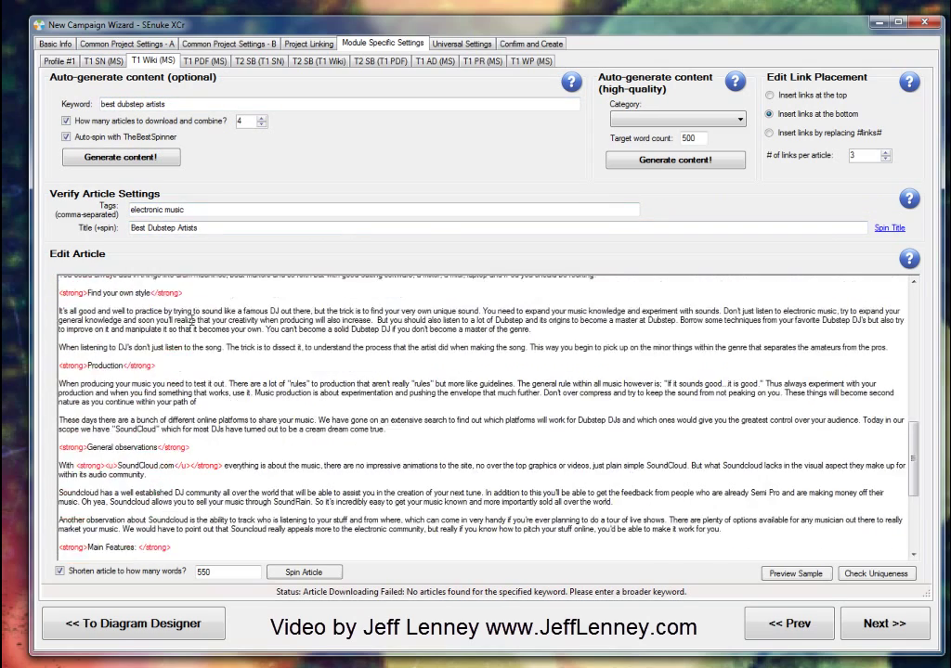
Step: Set the T1 Wiki tags to 'dubstep, best dubstep artists, bop dubstep artists' to meet the three-tag minimum
{"action": "left_click", "coordinate": [203, 60]}
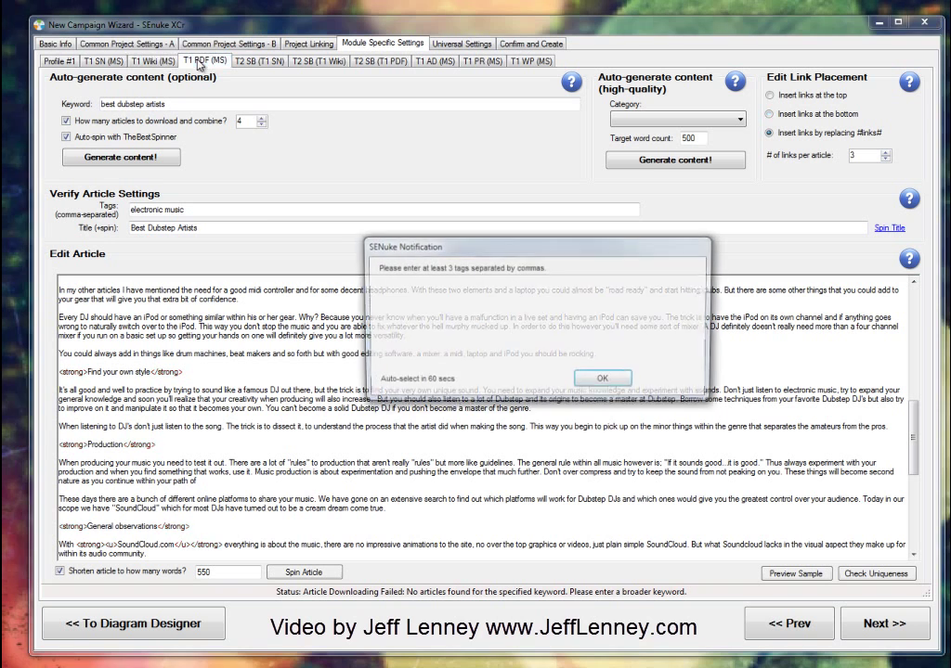
{"action": "left_click", "coordinate": [604, 381]}
{"action": "double_click", "coordinate": [244, 213]}
{"action": "left_click_drag", "start_coordinate": [244, 213], "coordinate": [7, 204]}
{"action": "type", "text": "dubstep, best dubstep art"}
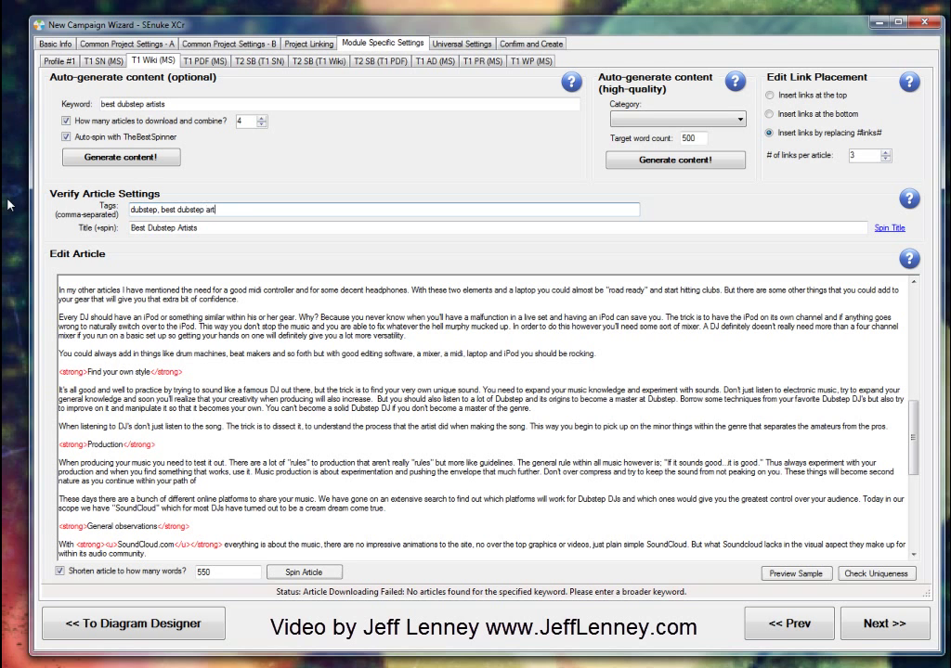
{"action": "type", "text": "ists, bop dubstep artists"}
{"action": "left_click", "coordinate": [190, 59]}
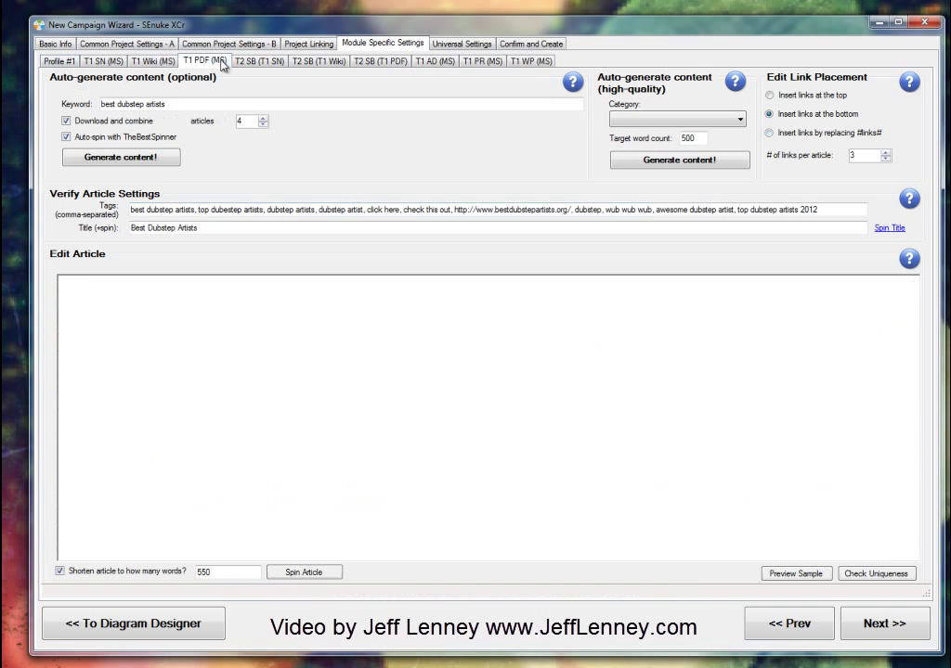
Step: Generate the spun dubstep article for the T1 PDF module and preview about ten spun variations
{"action": "left_click", "coordinate": [142, 162]}
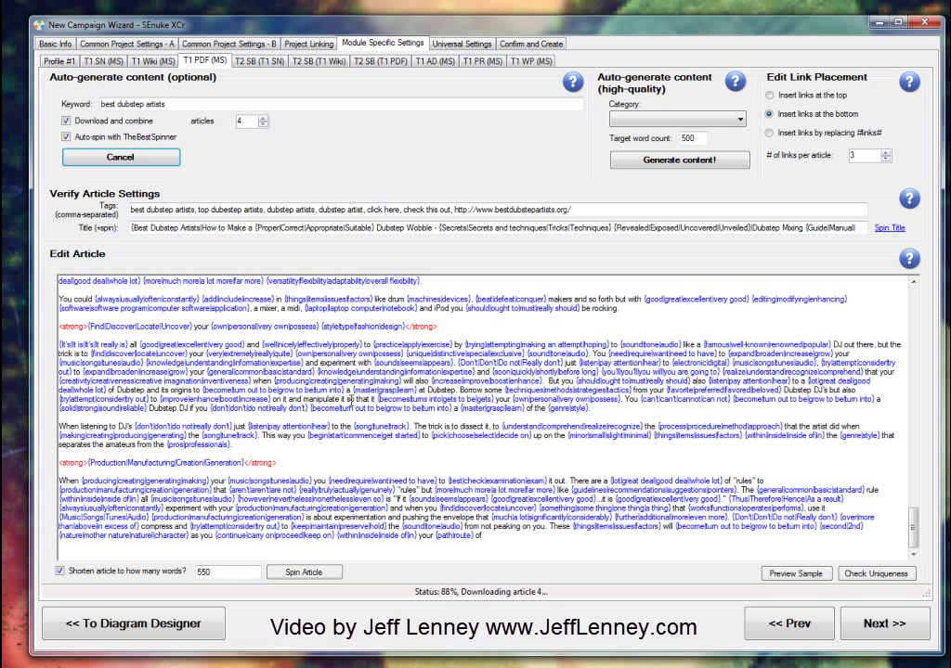
{"action": "left_click", "coordinate": [796, 573]}
{"action": "left_click_drag", "start_coordinate": [180, 19], "coordinate": [414, 80]}
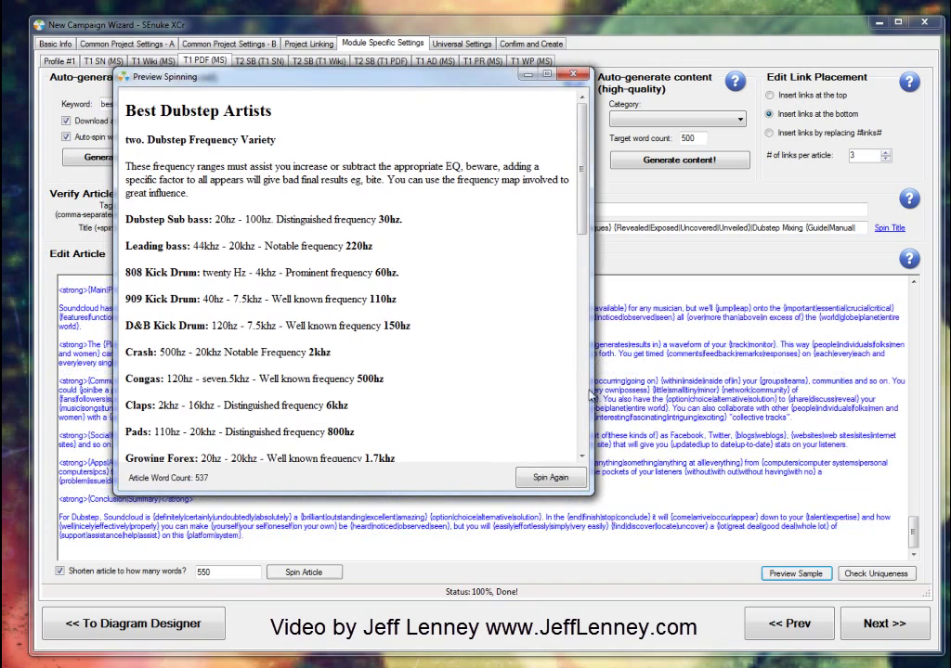
{"action": "left_click", "coordinate": [552, 478]}
{"action": "left_click", "coordinate": [552, 478]}
{"action": "left_click", "coordinate": [552, 478]}
{"action": "left_click", "coordinate": [552, 478]}
{"action": "left_click", "coordinate": [552, 479]}
{"action": "left_click", "coordinate": [551, 479]}
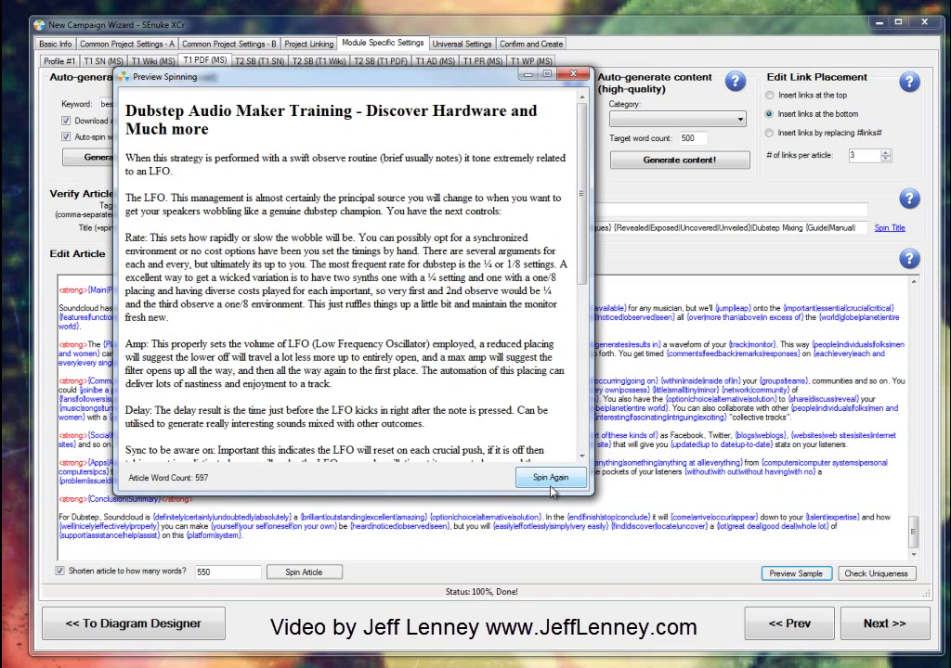
{"action": "left_click", "coordinate": [549, 480]}
{"action": "left_click", "coordinate": [546, 486]}
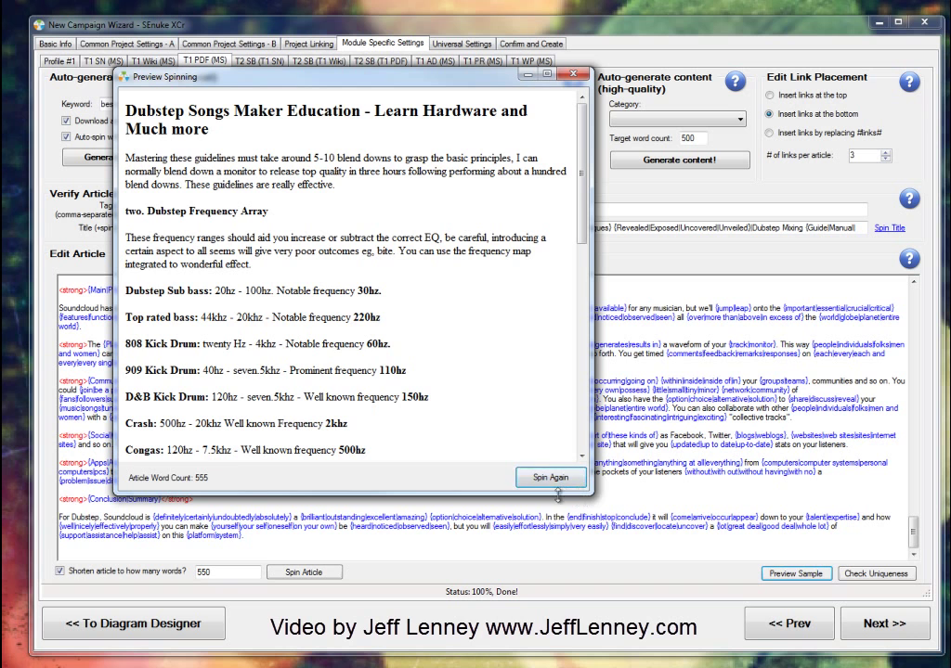
{"action": "left_click", "coordinate": [536, 484]}
{"action": "left_click", "coordinate": [536, 484]}
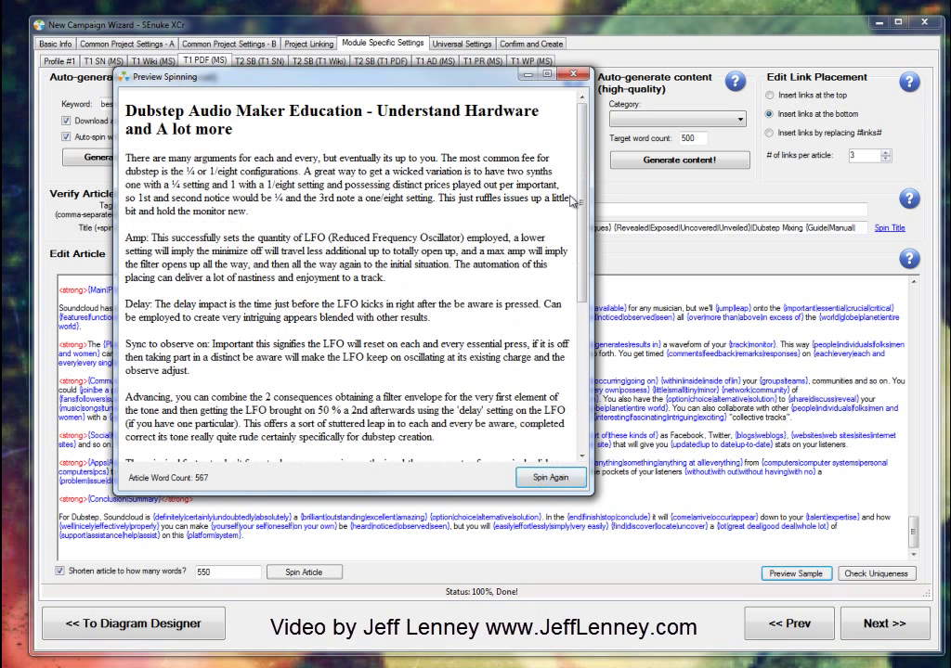
Step: Close the preview and run the uniqueness check, which reports 64% average uniqueness
{"action": "left_click", "coordinate": [584, 78]}
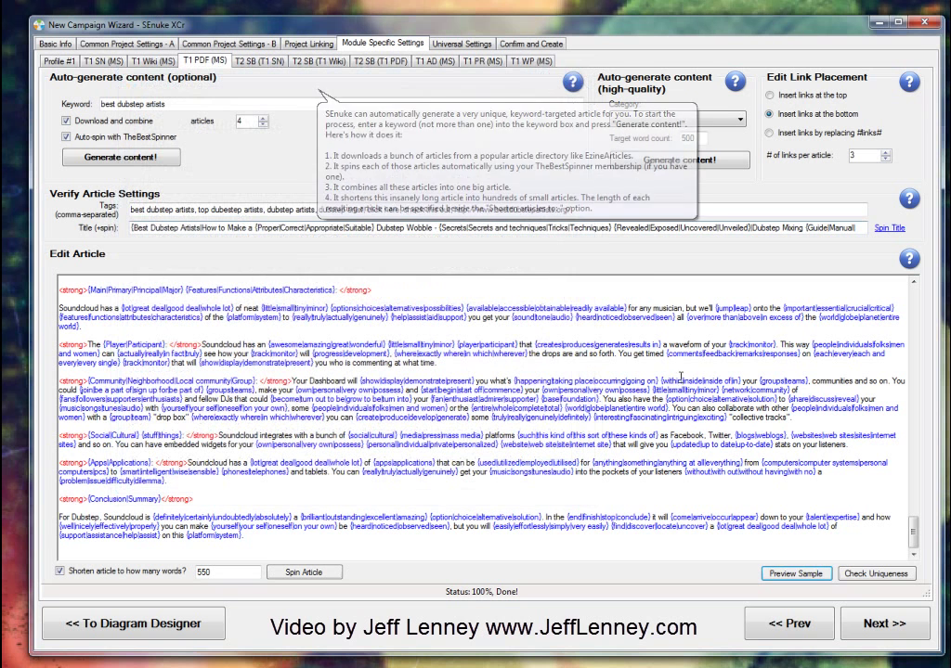
{"action": "left_click", "coordinate": [864, 573]}
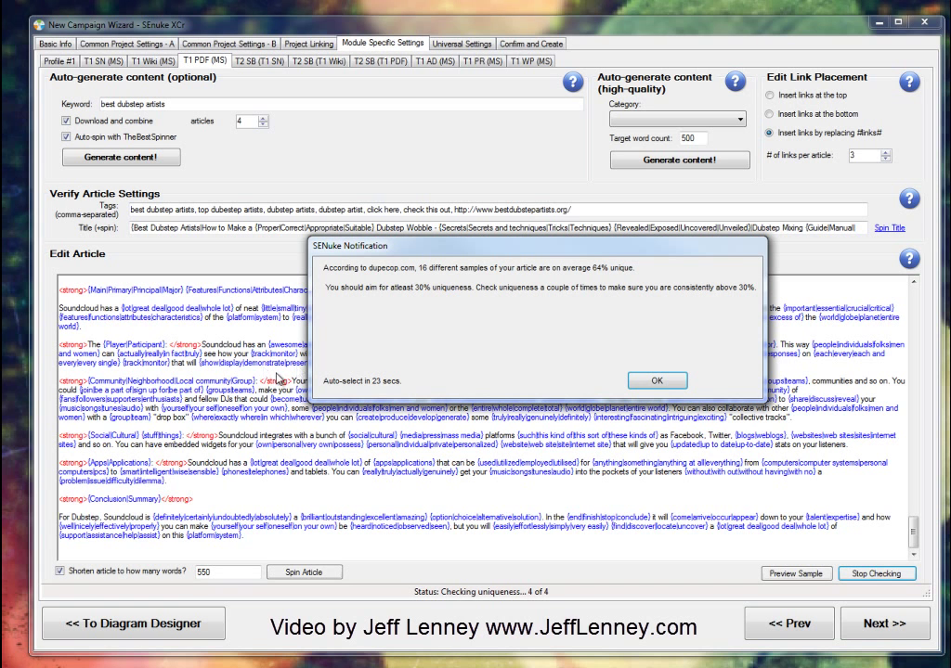
{"action": "left_click", "coordinate": [657, 381]}
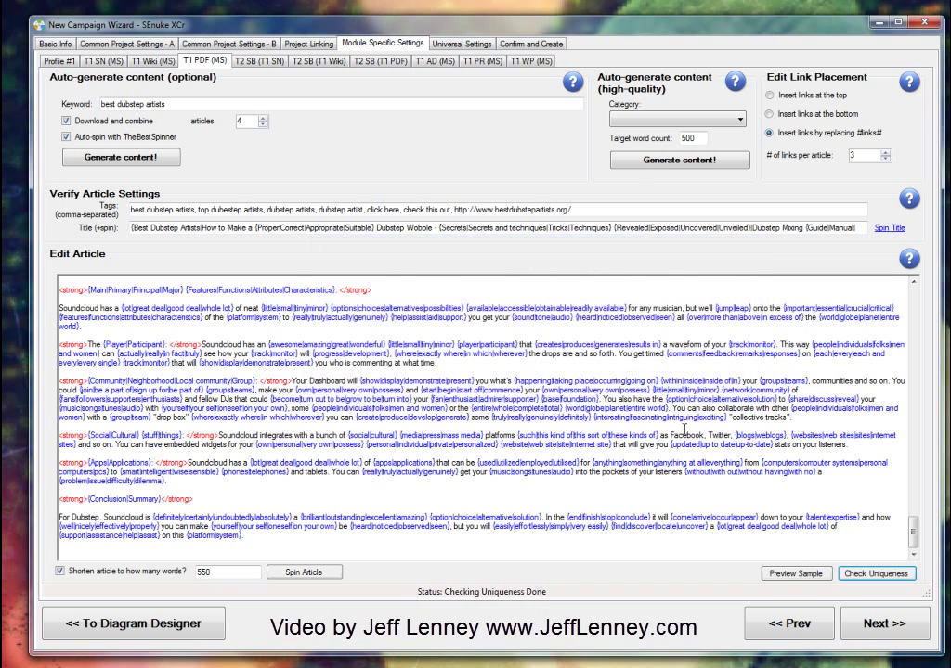
Step: Write a T2 SB (T1 SN) bookmark description about top dubstep artists and Skrillex, then auto-spin it
{"action": "left_click", "coordinate": [894, 625]}
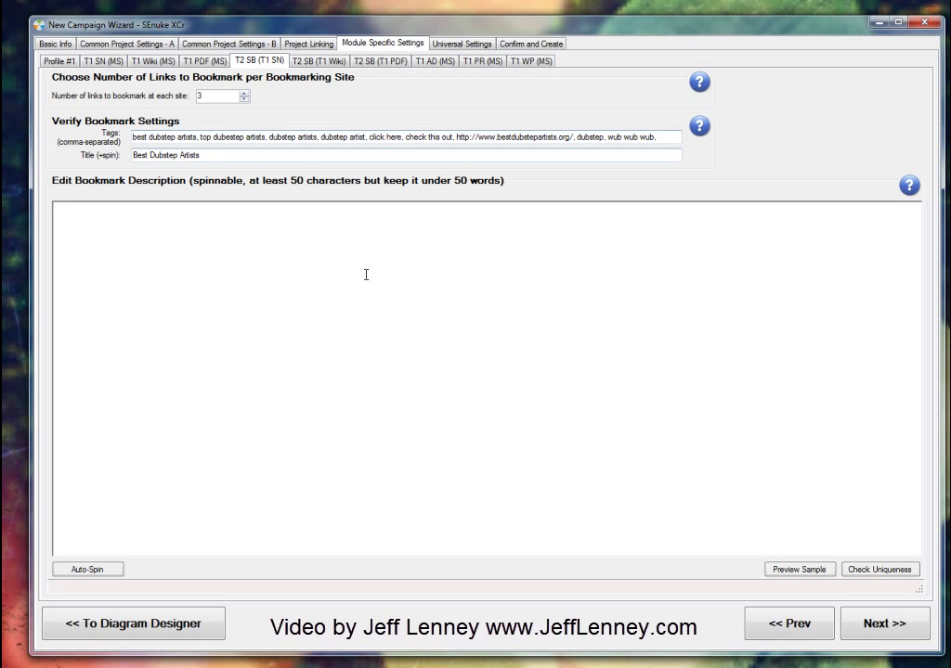
{"action": "type", "text": "Hey wub wub"}
{"action": "key", "text": "ctrl+a"}
{"action": "type", "text": "Hey check out this list of top dubstep artists.  What do you think "}
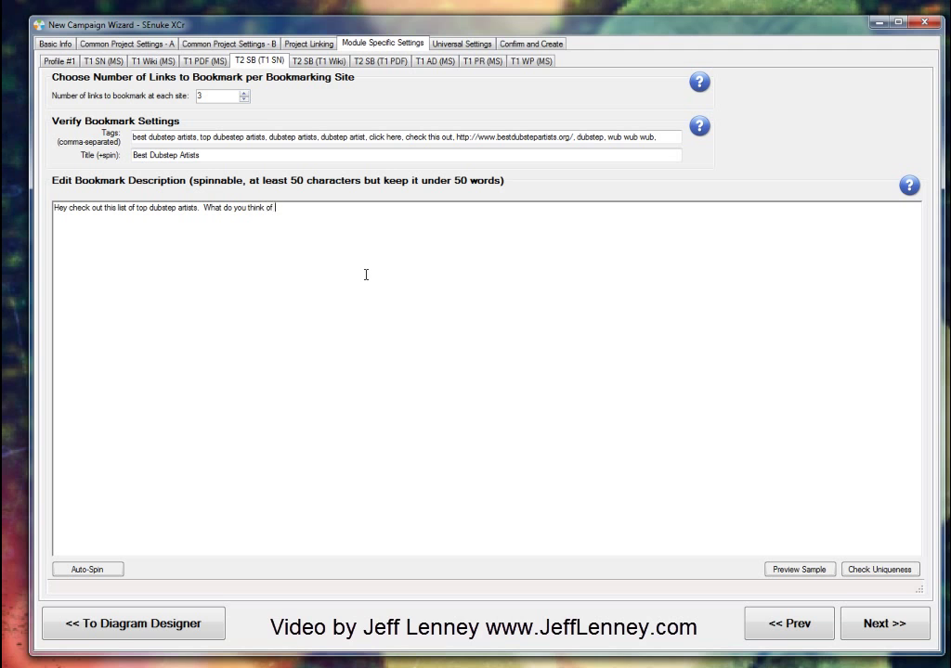
{"action": "type", "text": "of skrillex being so high? I love most of the"}
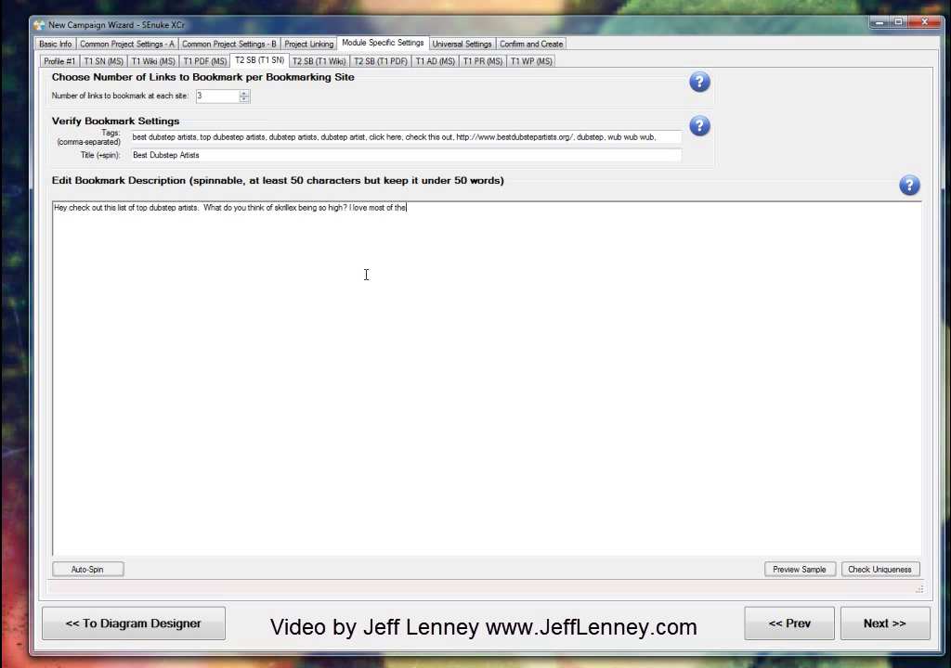
{"action": "type", "text": "se artists, you?"}
{"action": "left_click", "coordinate": [91, 571]}
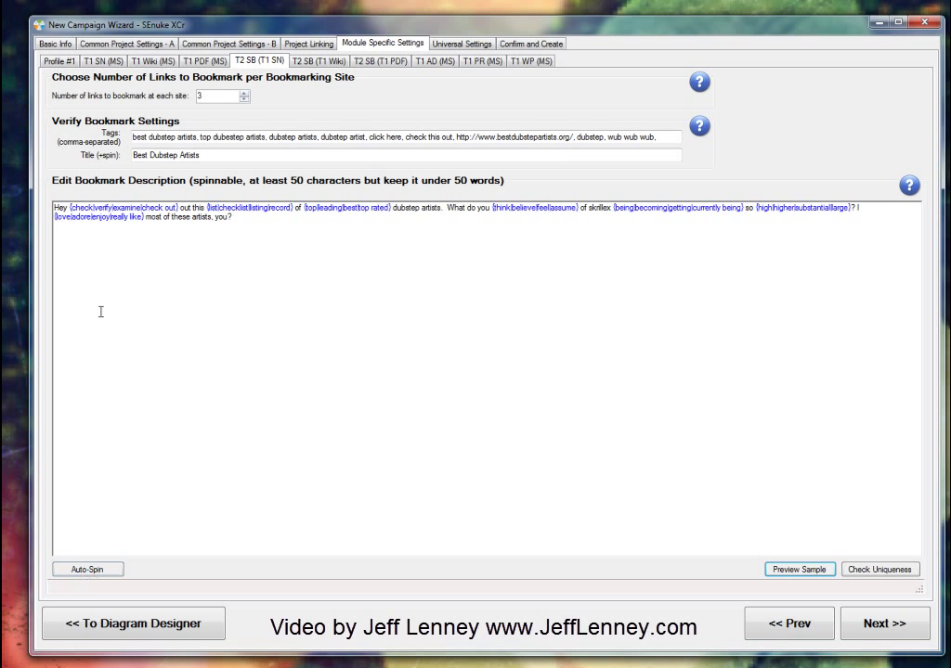
Step: Copy the spun description into the T2 SB (T1 Wiki) description box
{"action": "left_click", "coordinate": [307, 278]}
{"action": "key", "text": "ctrl+a"}
{"action": "key", "text": "ctrl+c"}
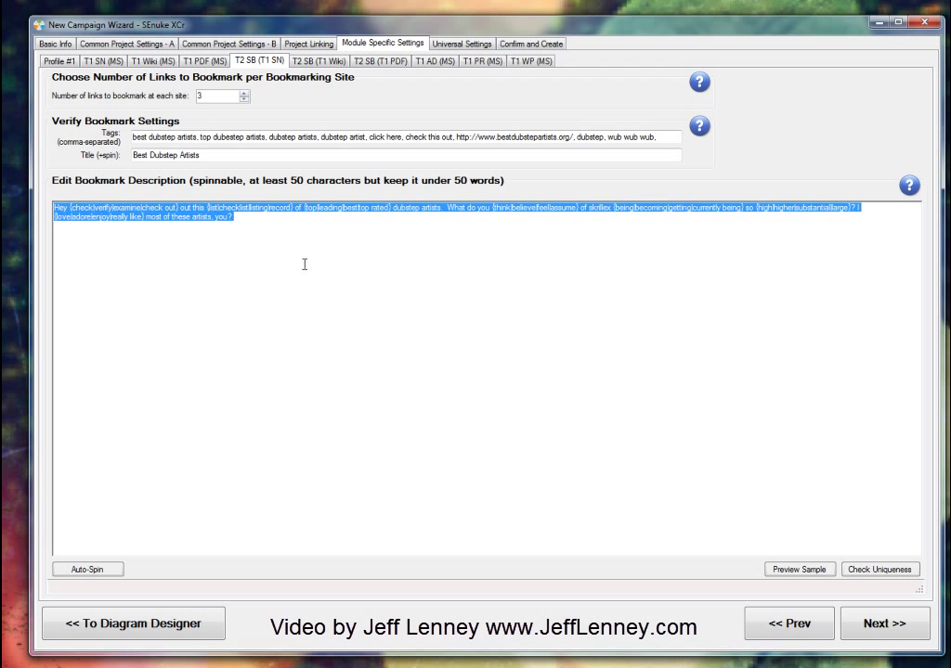
{"action": "left_click", "coordinate": [317, 61]}
{"action": "left_click", "coordinate": [320, 337]}
{"action": "key", "text": "ctrl+v"}
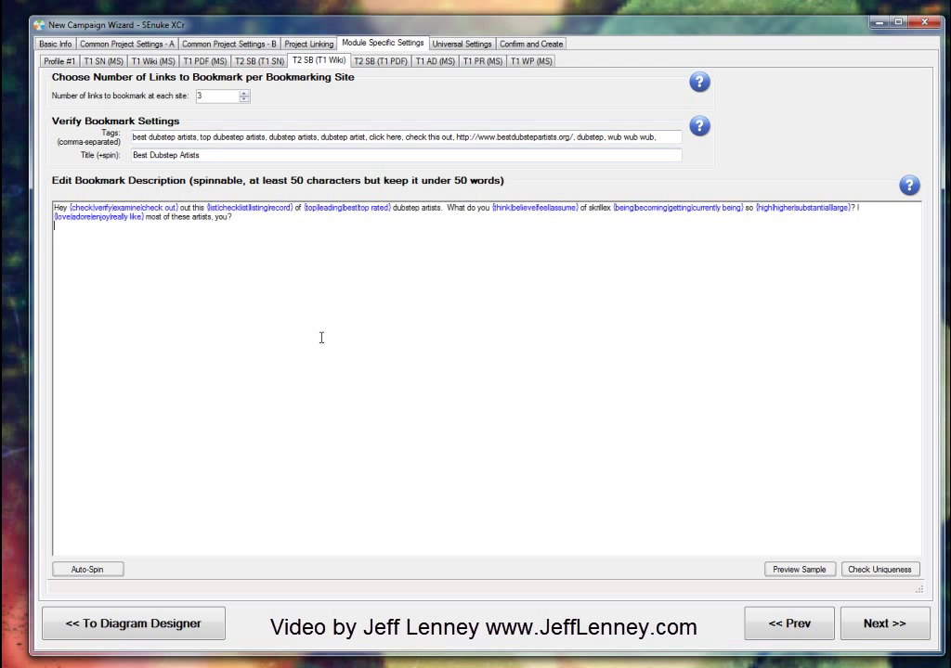
Step: Preview three spun variations of the description, then move through T2 SB (T1 PDF) to T1 AD
{"action": "left_click", "coordinate": [809, 572]}
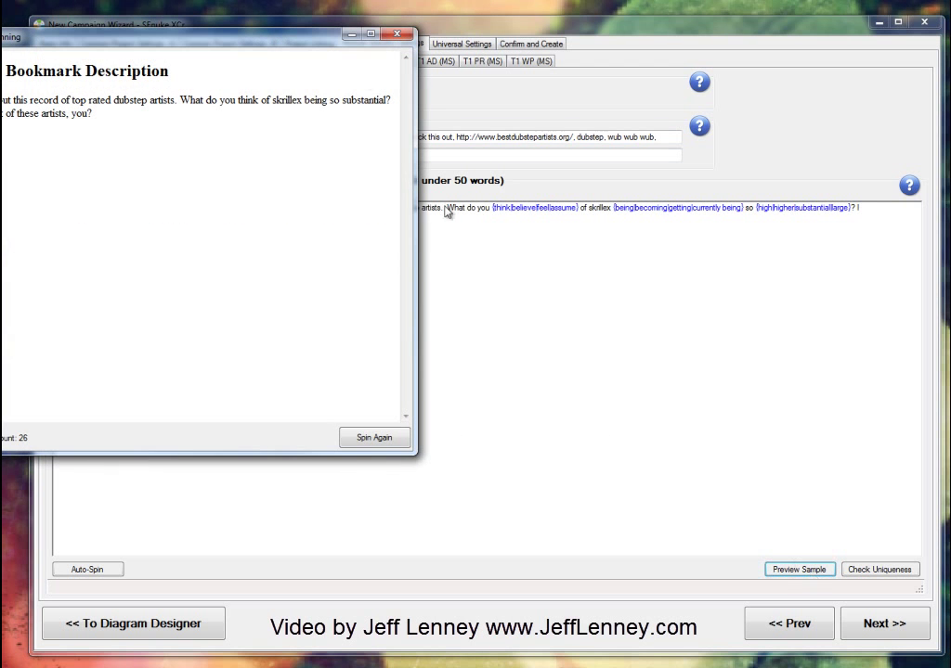
{"action": "left_click_drag", "start_coordinate": [221, 39], "coordinate": [362, 100]}
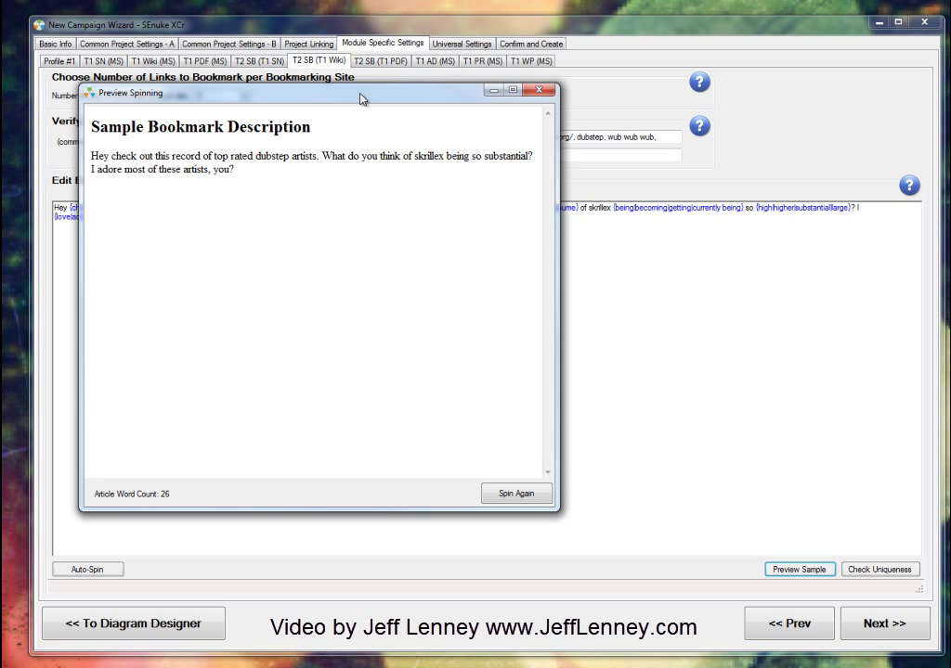
{"action": "left_click", "coordinate": [512, 493]}
{"action": "left_click", "coordinate": [511, 493]}
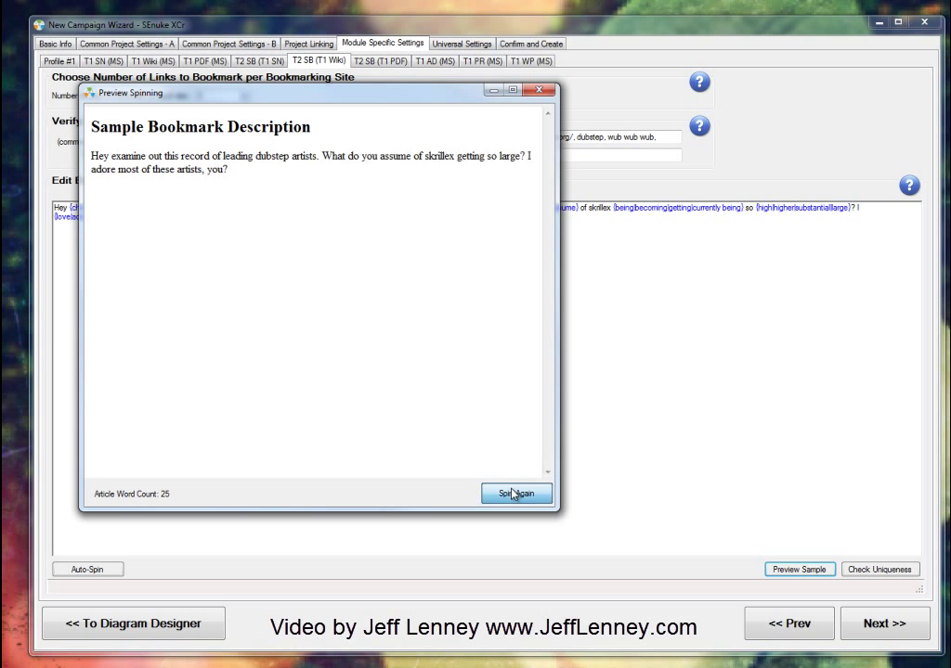
{"action": "left_click", "coordinate": [511, 493]}
{"action": "left_click", "coordinate": [511, 493]}
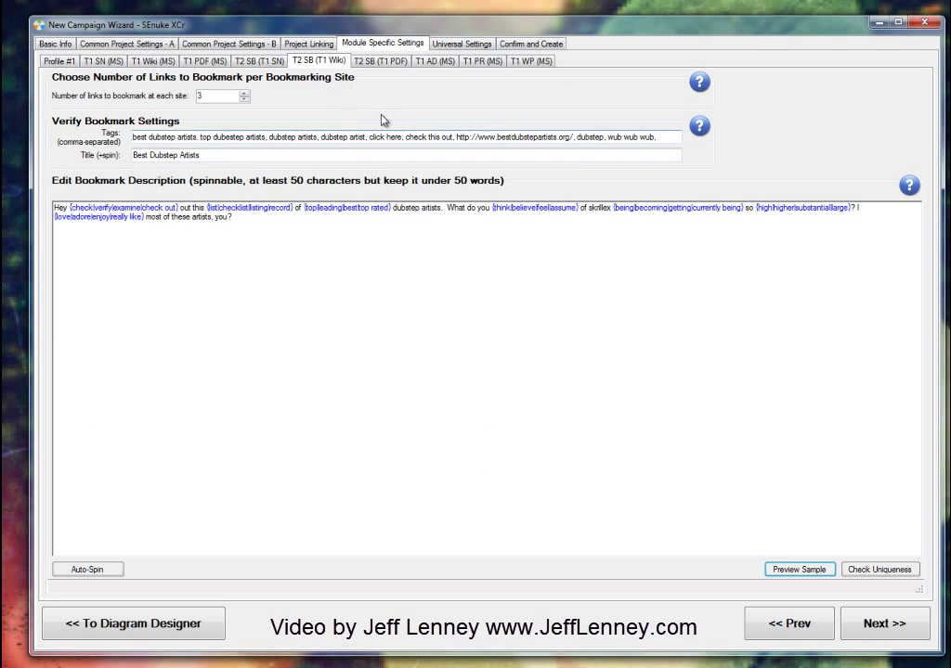
{"action": "left_click", "coordinate": [380, 61]}
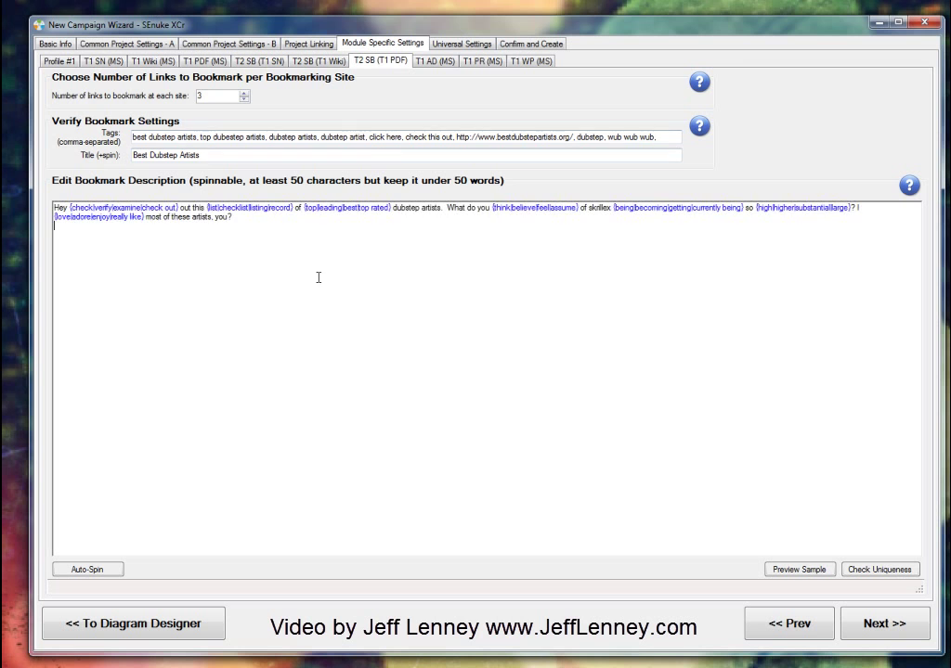
{"action": "left_click", "coordinate": [434, 61]}
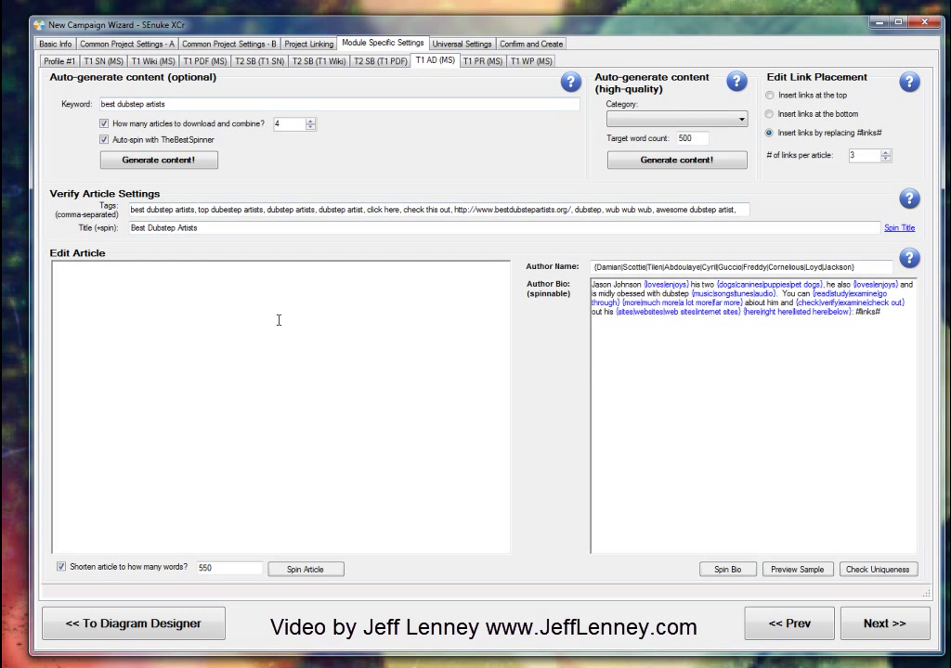
Step: Generate a spun dubstep article for T1 AD, then go to the T1 PR (MS) module
{"action": "left_click", "coordinate": [139, 170]}
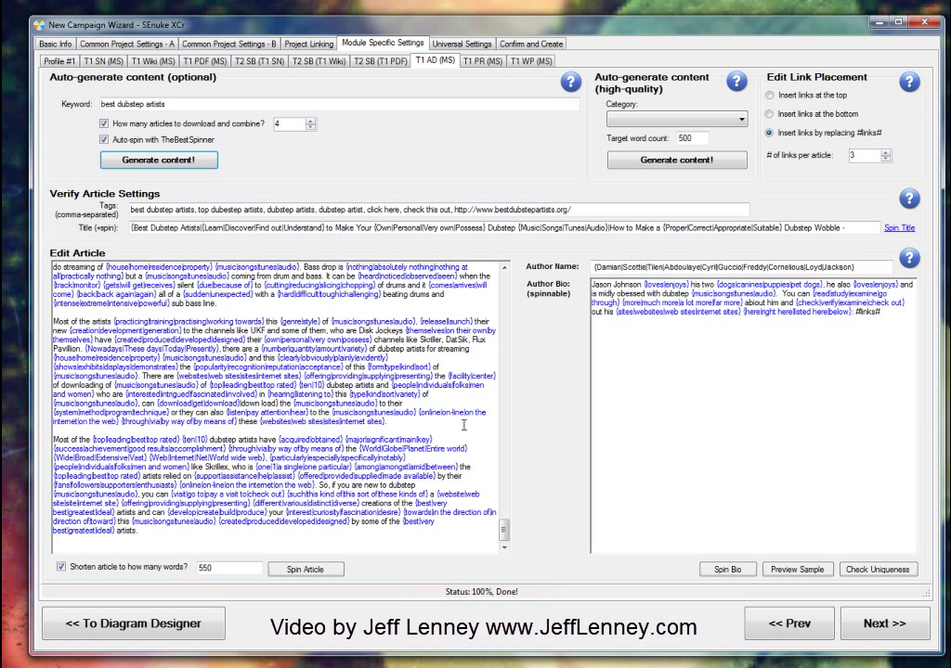
{"action": "left_click", "coordinate": [482, 60]}
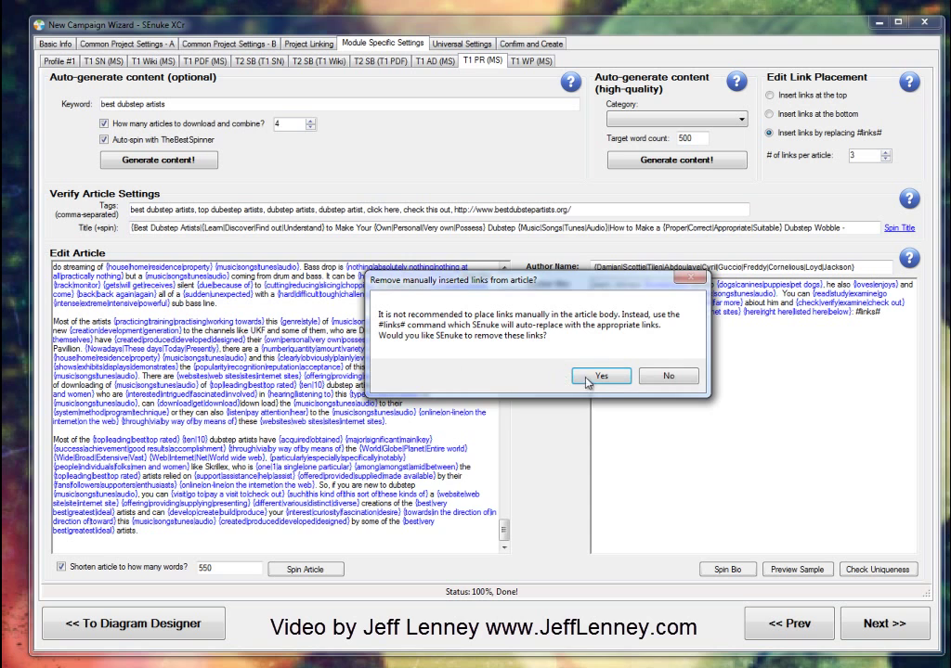
Step: Remove manually inserted links, generate the spun dubstep press release, and select the Author Bio text
{"action": "left_click", "coordinate": [602, 383]}
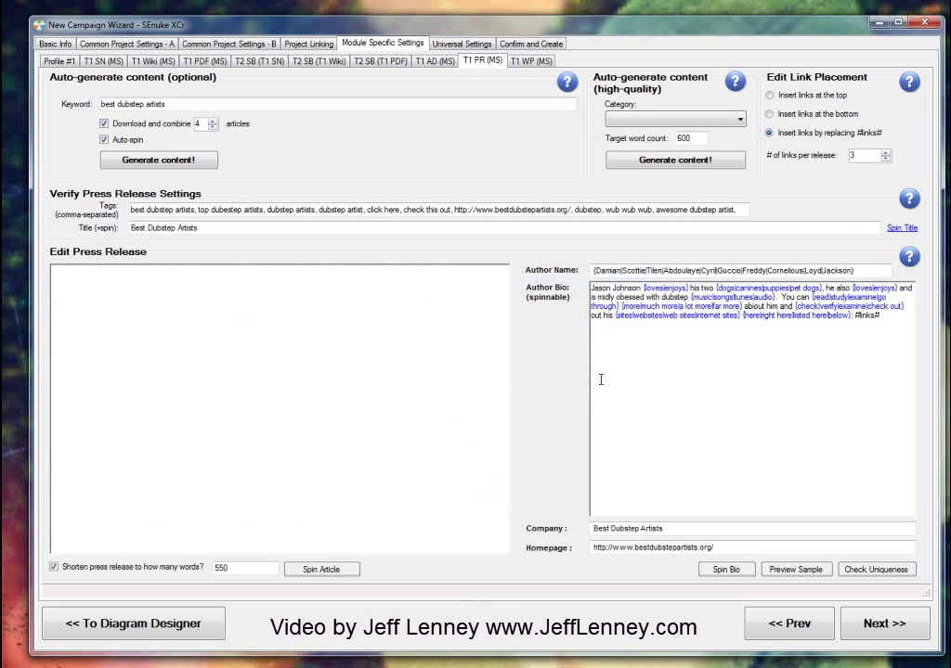
{"action": "left_click", "coordinate": [156, 162]}
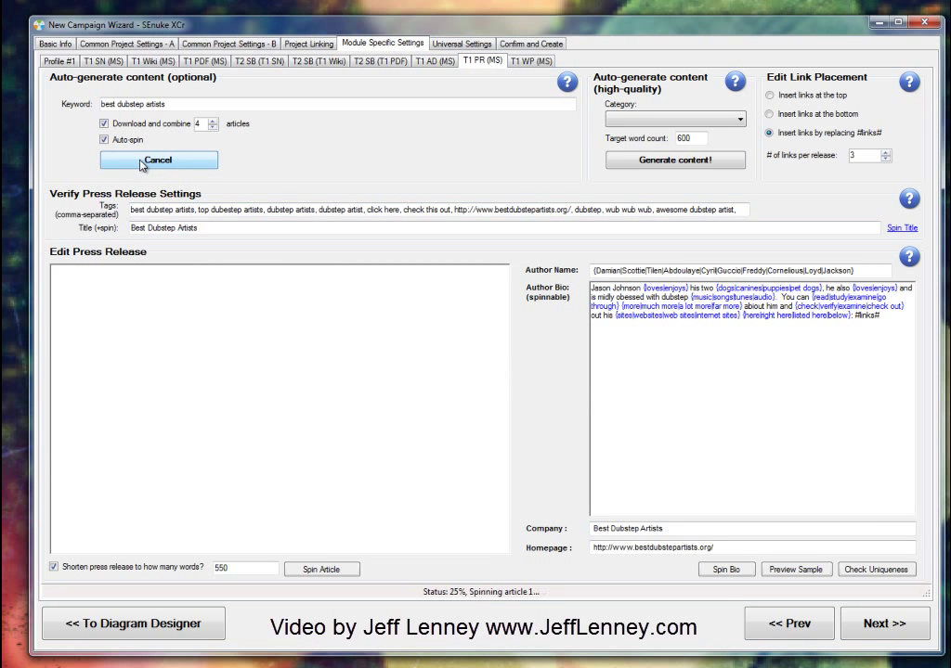
{"action": "left_click", "coordinate": [890, 320]}
{"action": "key", "text": "ctrl+a"}
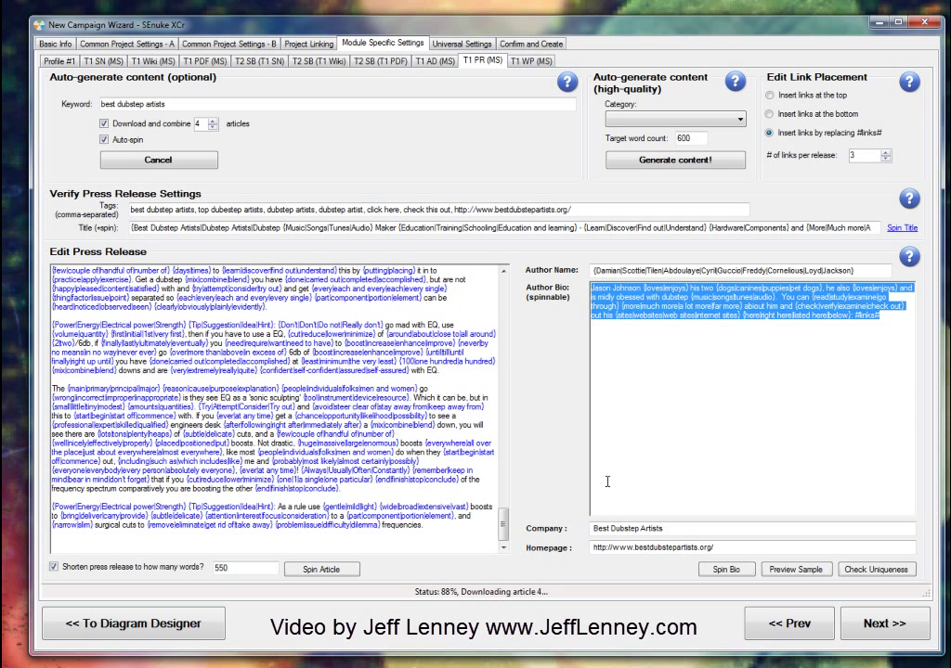
{"action": "left_click", "coordinate": [886, 627]}
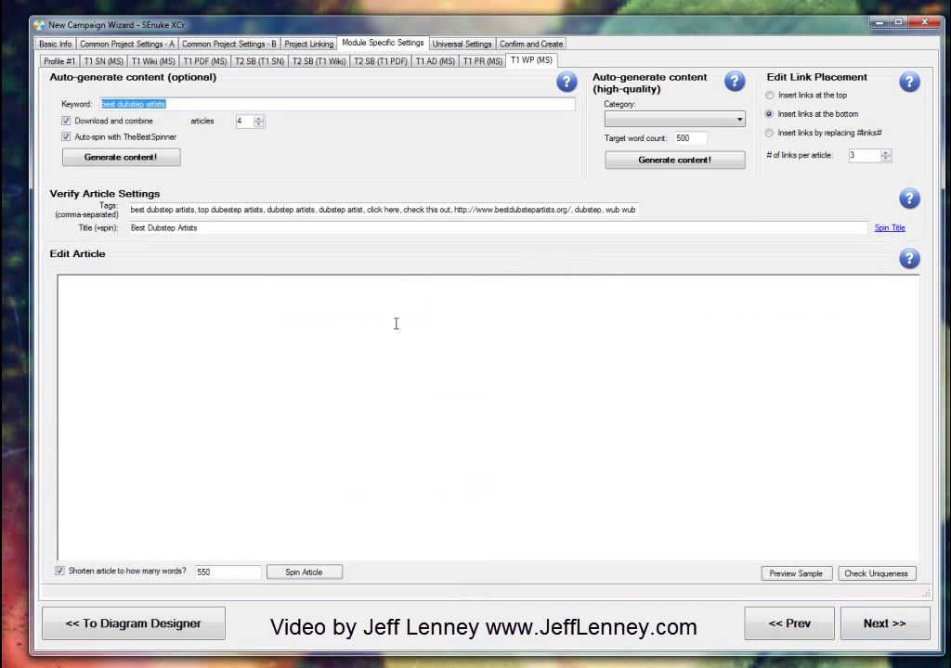
Step: Generate the T1 WP article, dismiss the auto-spin failure notice, and re-spin its preview twice
{"action": "left_click", "coordinate": [121, 157]}
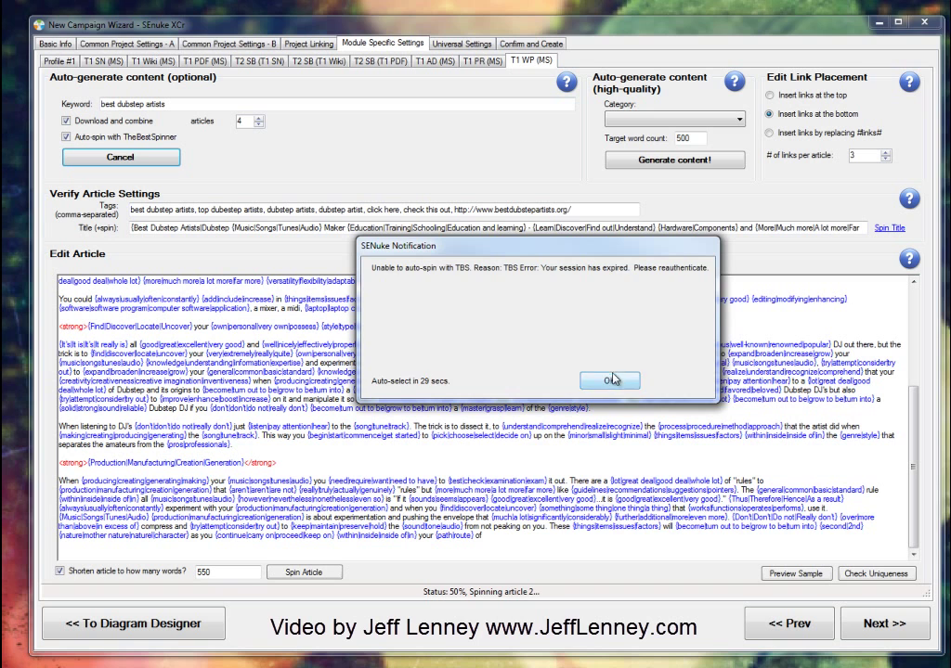
{"action": "left_click", "coordinate": [612, 380]}
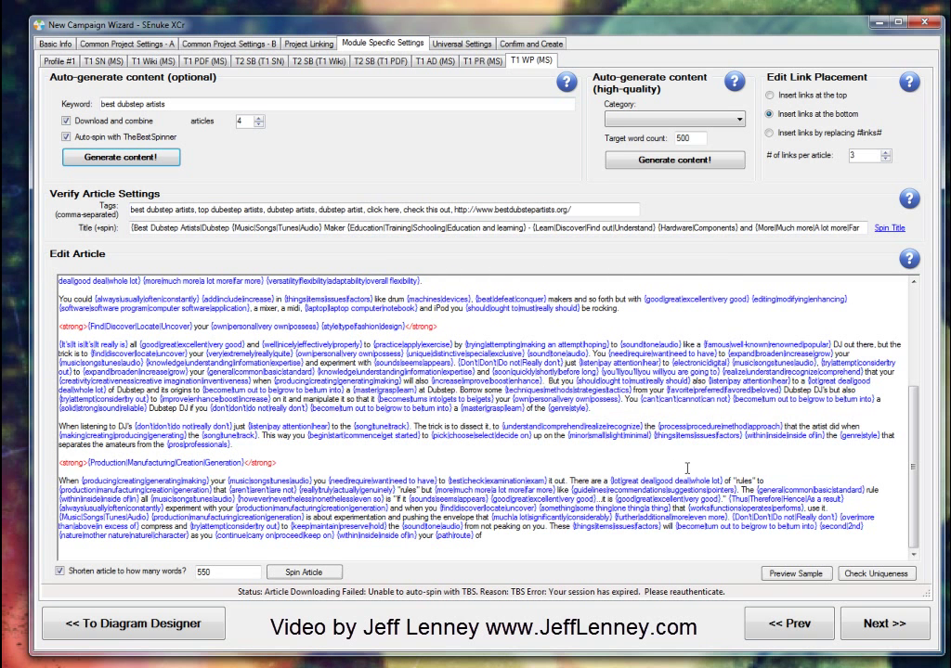
{"action": "left_click_drag", "start_coordinate": [572, 210], "coordinate": [130, 209]}
{"action": "left_click_drag", "start_coordinate": [914, 467], "coordinate": [914, 370]}
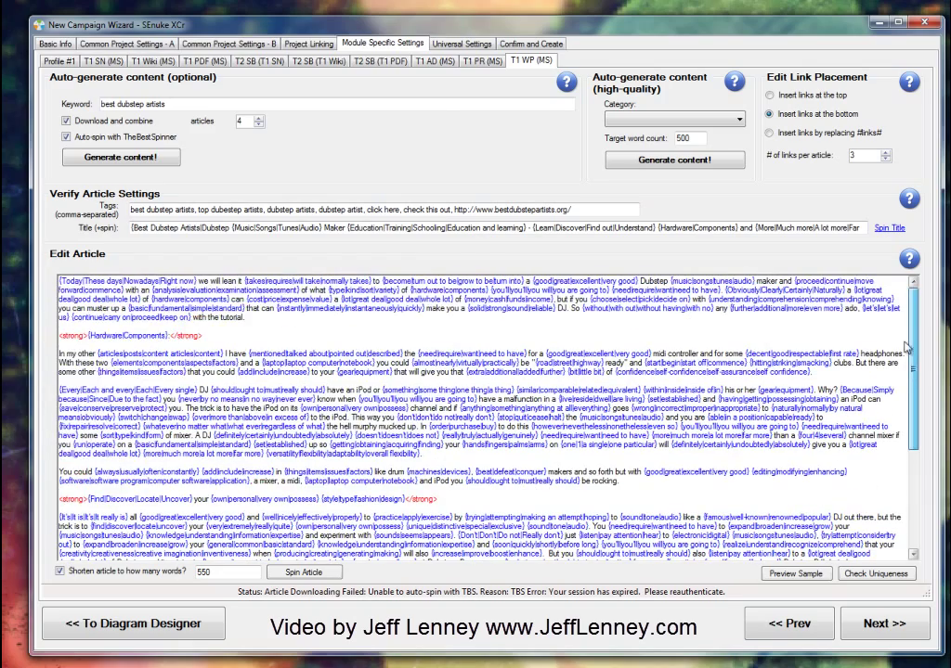
{"action": "left_click", "coordinate": [794, 574]}
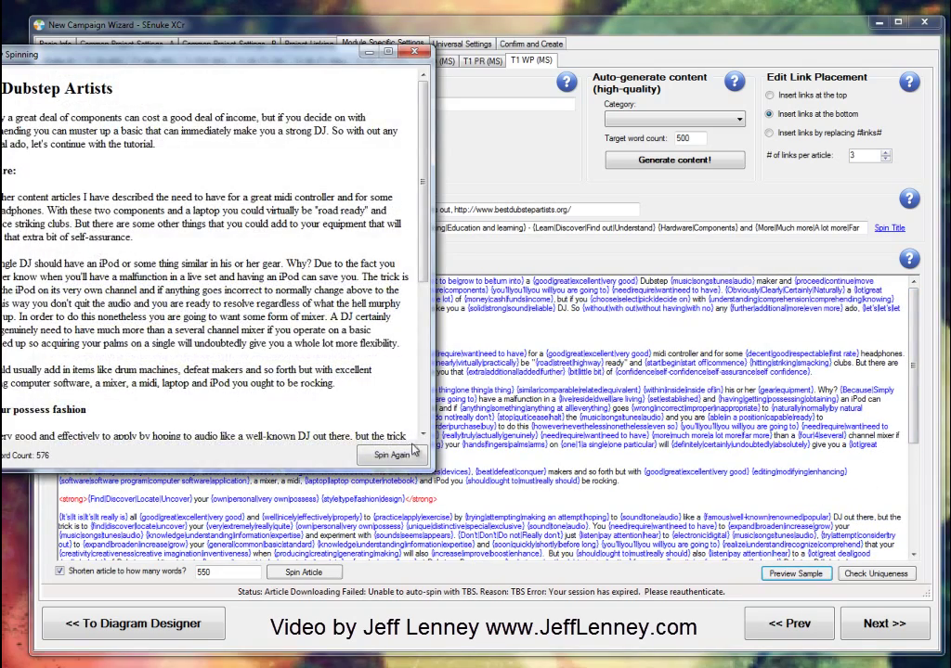
{"action": "left_click", "coordinate": [406, 457]}
{"action": "left_click", "coordinate": [407, 457]}
{"action": "left_click", "coordinate": [414, 51]}
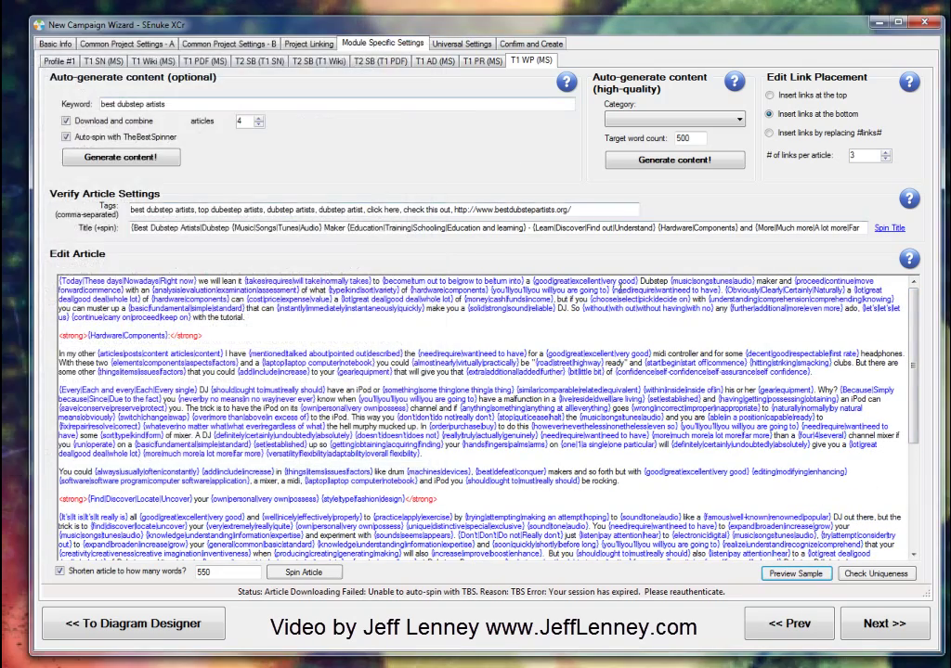
{"action": "left_click", "coordinate": [870, 624]}
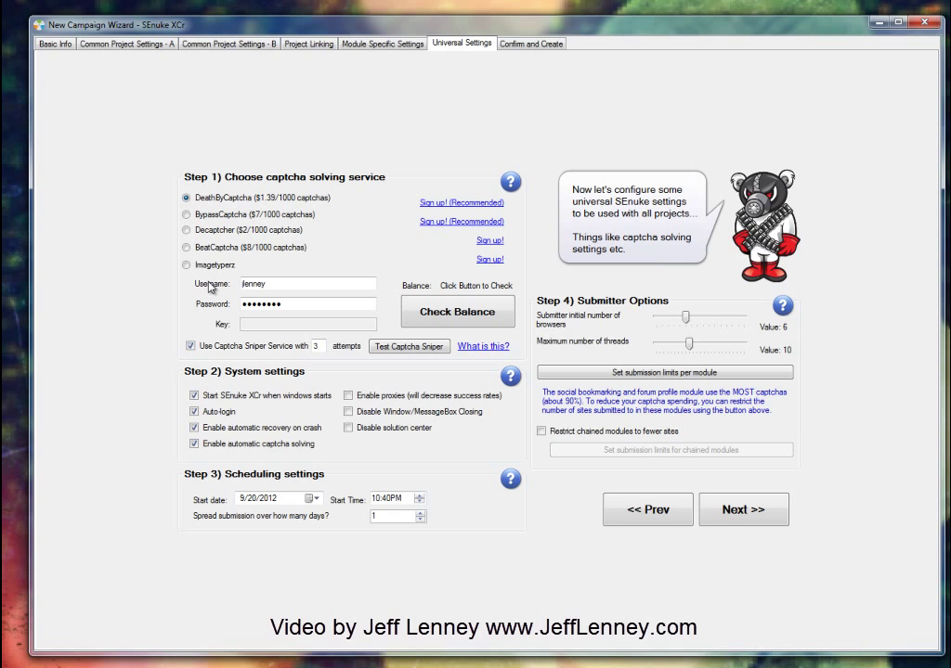
Step: Try the other captcha services, settle on DeathByCaptcha, and check its 5.28 balance
{"action": "left_click", "coordinate": [186, 229]}
{"action": "left_click", "coordinate": [186, 248]}
{"action": "left_click", "coordinate": [187, 231]}
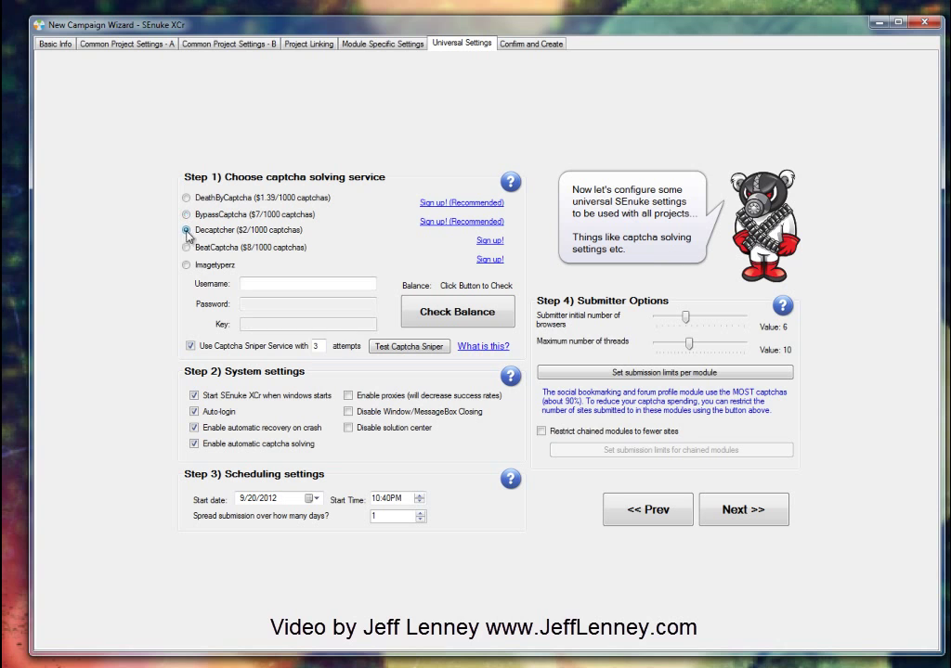
{"action": "left_click", "coordinate": [186, 262]}
{"action": "left_click", "coordinate": [187, 246]}
{"action": "left_click", "coordinate": [187, 231]}
{"action": "left_click", "coordinate": [187, 214]}
{"action": "left_click", "coordinate": [186, 199]}
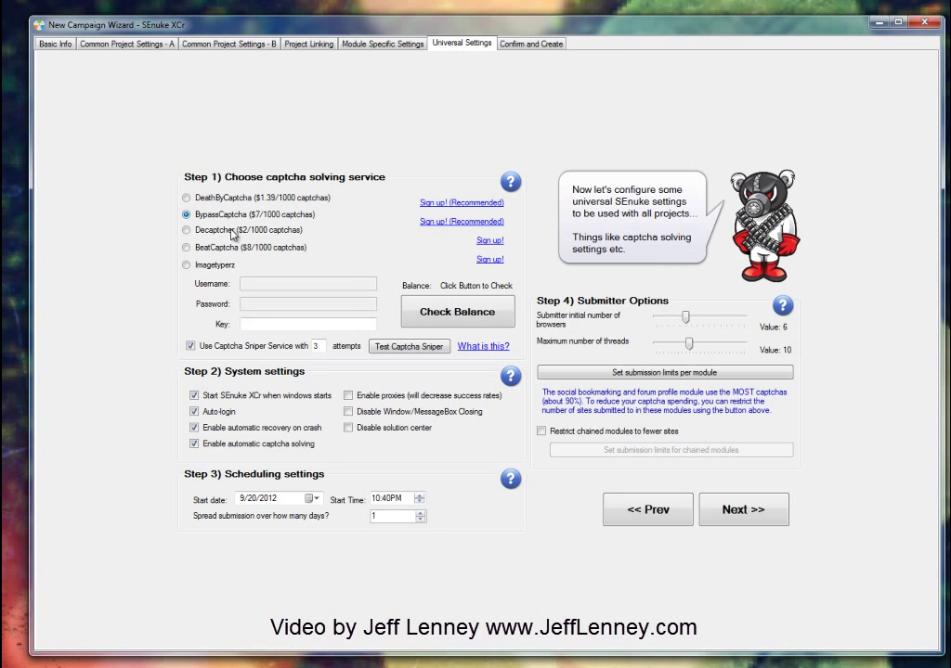
{"action": "left_click", "coordinate": [470, 316]}
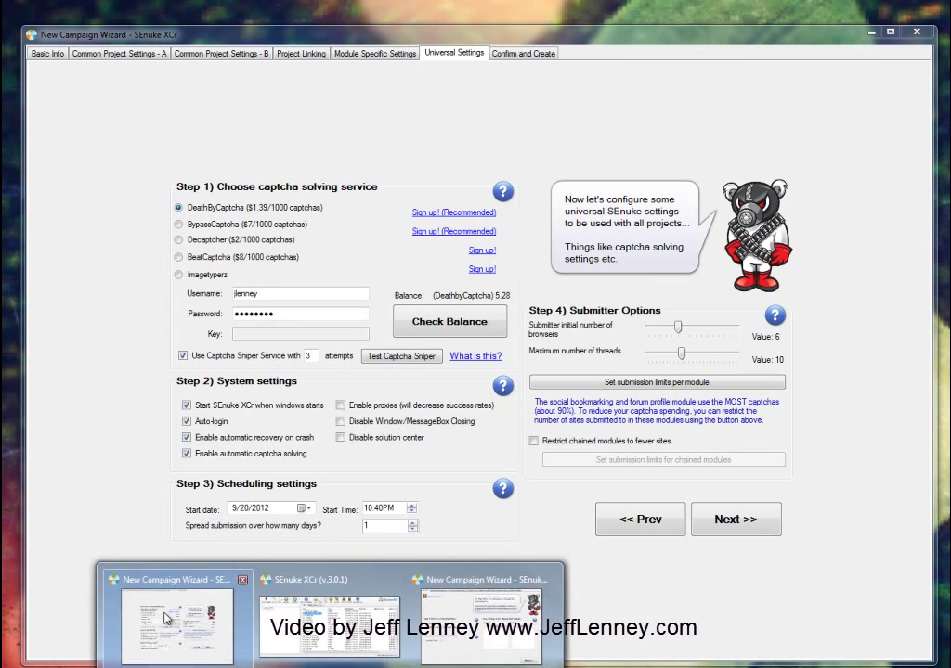
{"action": "left_click", "coordinate": [318, 647]}
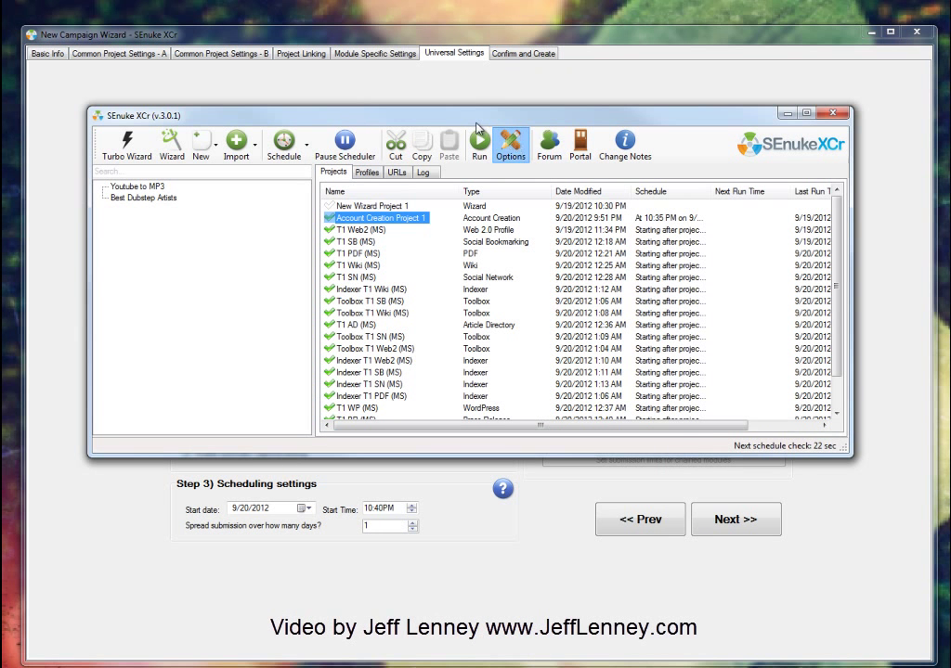
{"action": "left_click", "coordinate": [518, 149]}
{"action": "left_click_drag", "start_coordinate": [474, 81], "coordinate": [949, 99]}
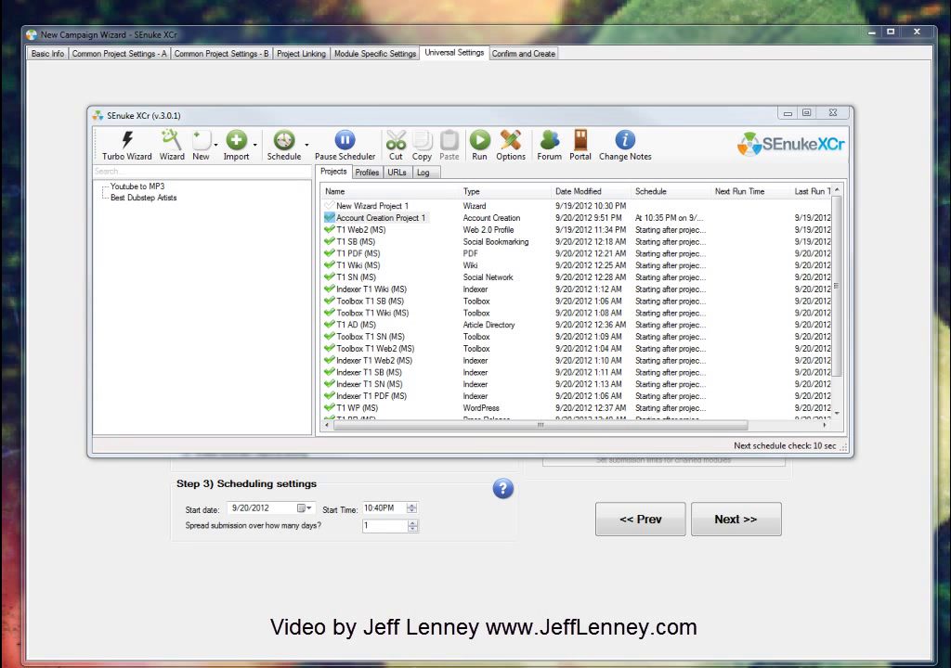
{"action": "left_click", "coordinate": [707, 118]}
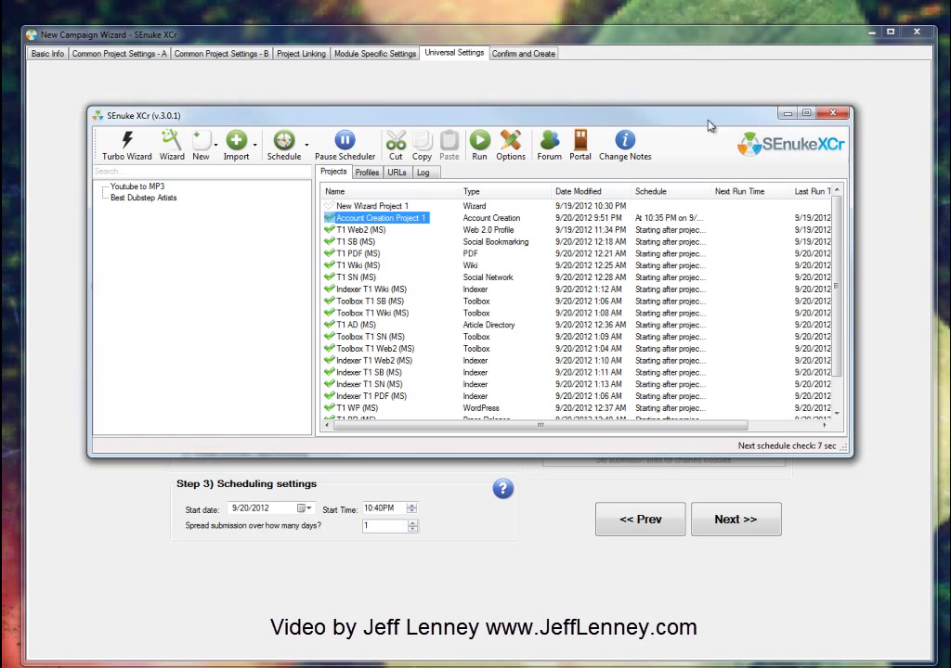
{"action": "left_click", "coordinate": [835, 115]}
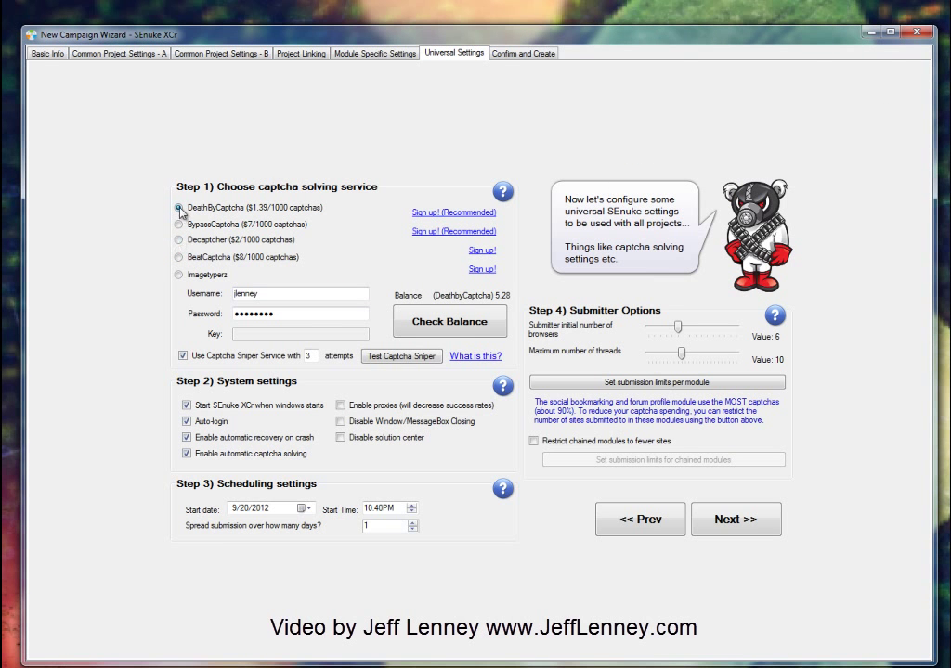
Step: Recheck the captcha balance and set 'Spread submission over how many days?' to 3
{"action": "left_click", "coordinate": [473, 325]}
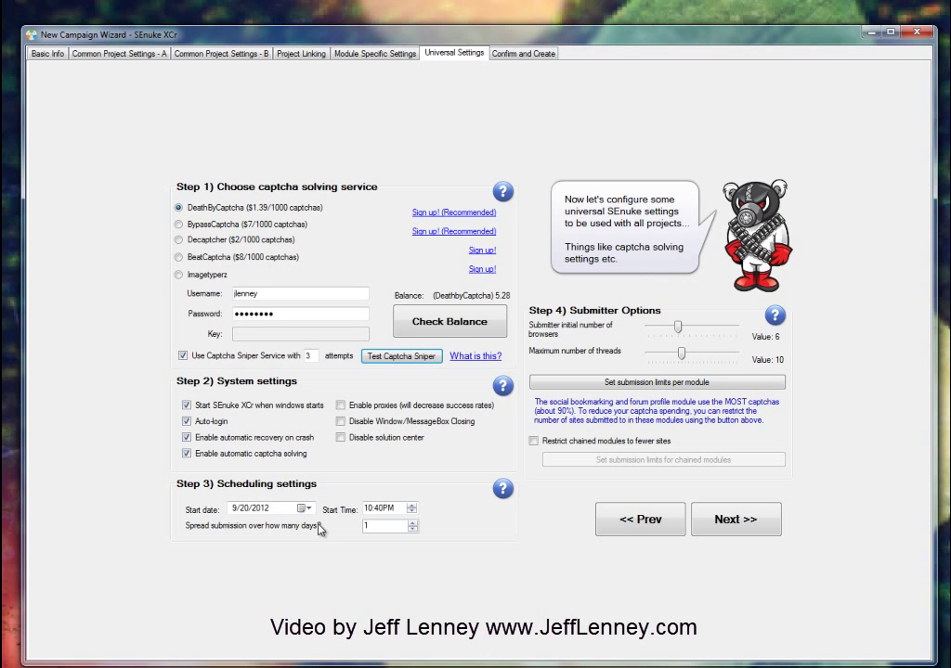
{"action": "double_click", "coordinate": [371, 527]}
{"action": "type", "text": "3"}
Step: Try the quick-set site limits (25%, 40, 30, 75%) and restore full counts, 1391 total
{"action": "left_click", "coordinate": [667, 384]}
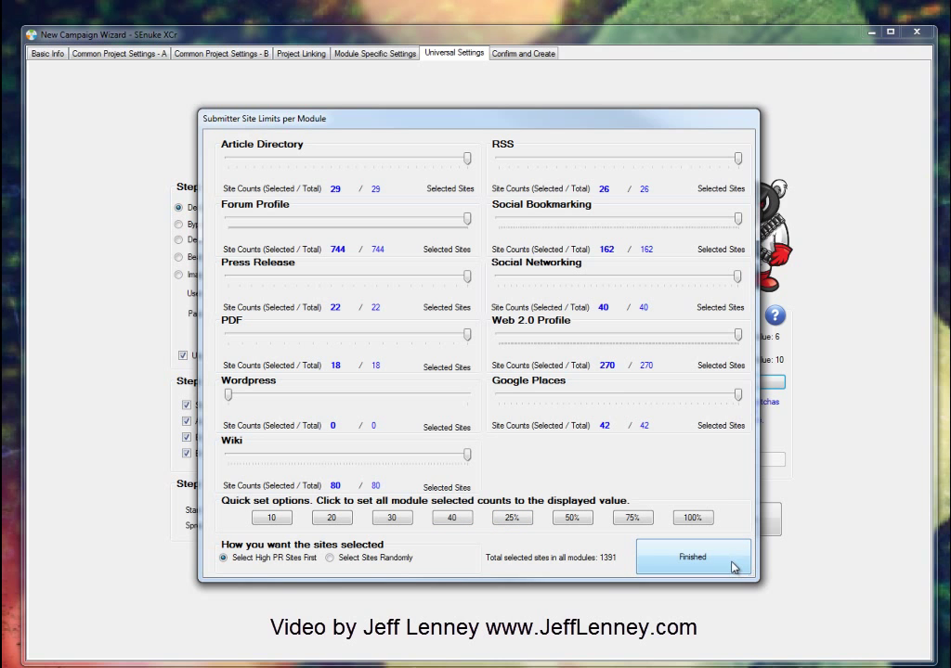
{"action": "left_click", "coordinate": [512, 518]}
{"action": "left_click", "coordinate": [455, 518]}
{"action": "left_click", "coordinate": [391, 518]}
{"action": "left_click", "coordinate": [693, 518]}
{"action": "left_click", "coordinate": [633, 518]}
{"action": "left_click", "coordinate": [696, 519]}
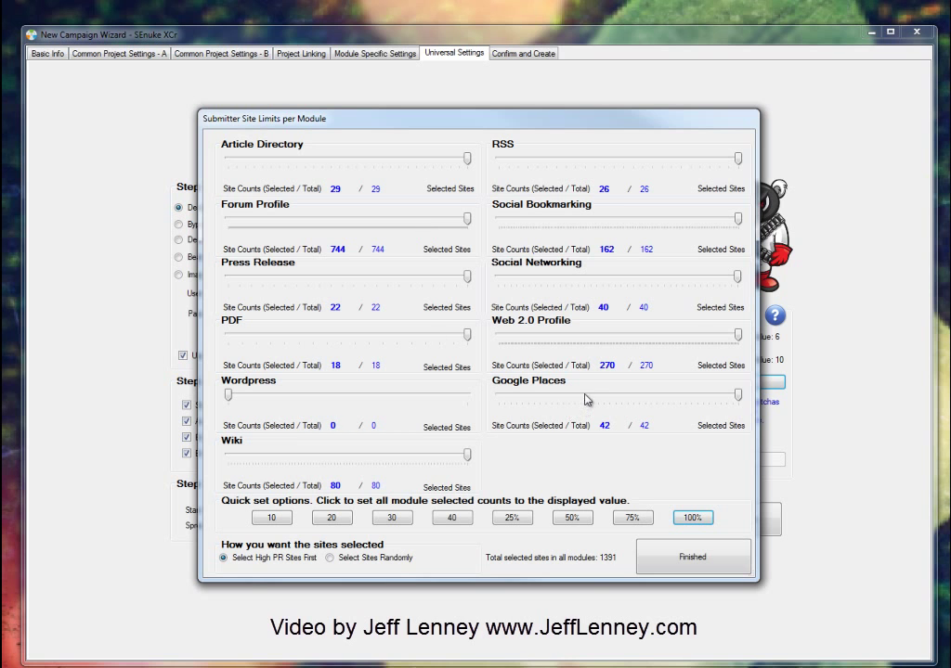
Step: Adjust the Google Places, Social Networking (back to 40) and Social Bookmarking sliders, then finish
{"action": "mouse_move", "coordinate": [738, 395]}
{"action": "left_mouse_down"}
{"action": "mouse_move", "coordinate": [723, 407]}
{"action": "mouse_move", "coordinate": [738, 396]}
{"action": "left_mouse_up"}
{"action": "left_click_drag", "start_coordinate": [740, 282], "coordinate": [612, 283]}
{"action": "left_click_drag", "start_coordinate": [713, 278], "coordinate": [739, 279]}
{"action": "left_click_drag", "start_coordinate": [738, 219], "coordinate": [650, 222]}
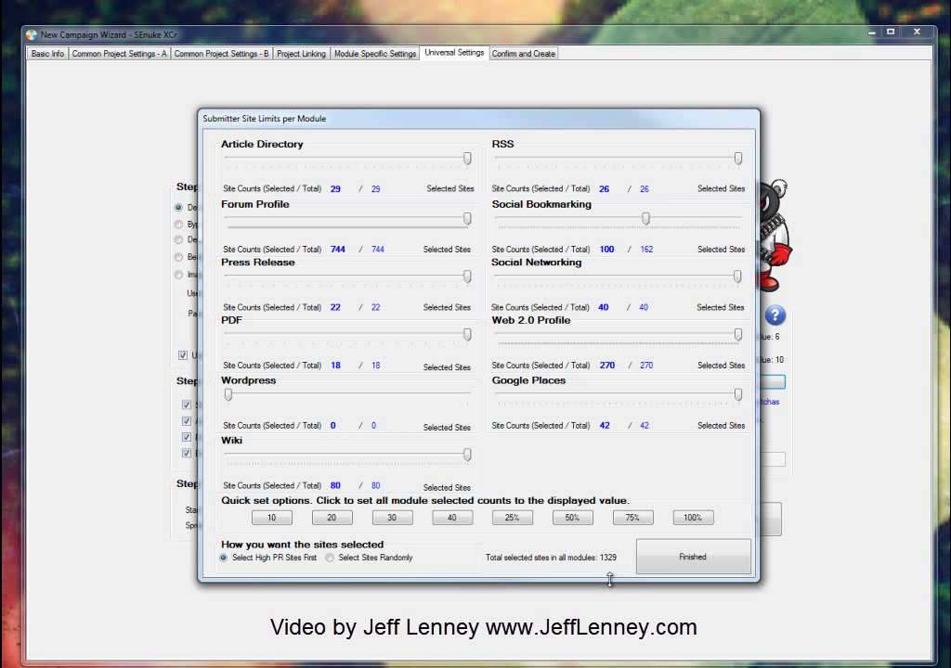
{"action": "mouse_move", "coordinate": [649, 220]}
{"action": "left_mouse_down"}
{"action": "mouse_move", "coordinate": [737, 219]}
{"action": "mouse_move", "coordinate": [648, 220]}
{"action": "left_mouse_up"}
{"action": "left_click", "coordinate": [703, 562]}
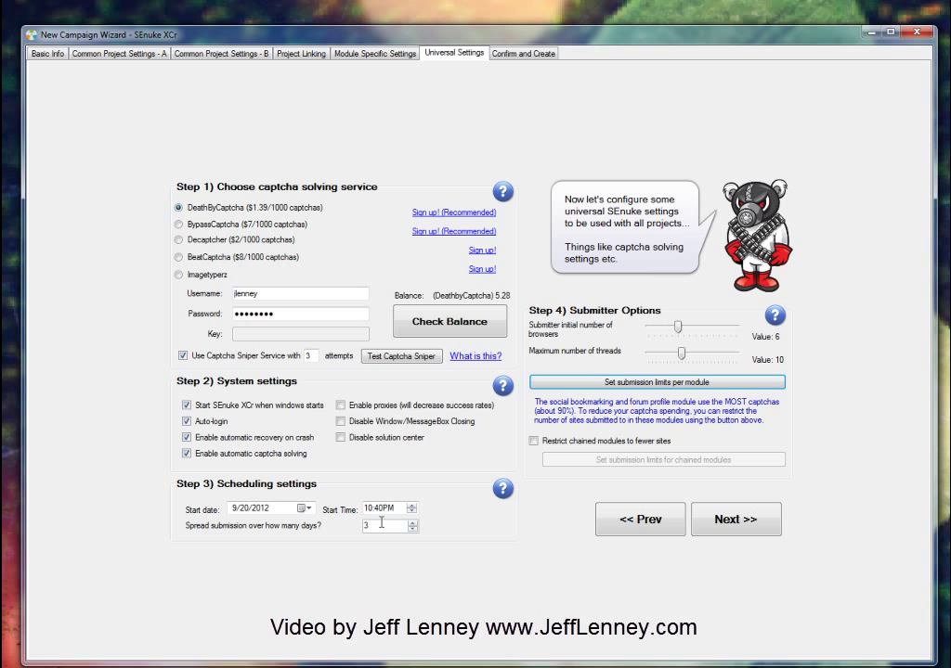
Step: Change the submission spread from 3 to 2 days and advance to Confirm and Create
{"action": "double_click", "coordinate": [376, 526]}
{"action": "type", "text": "2"}
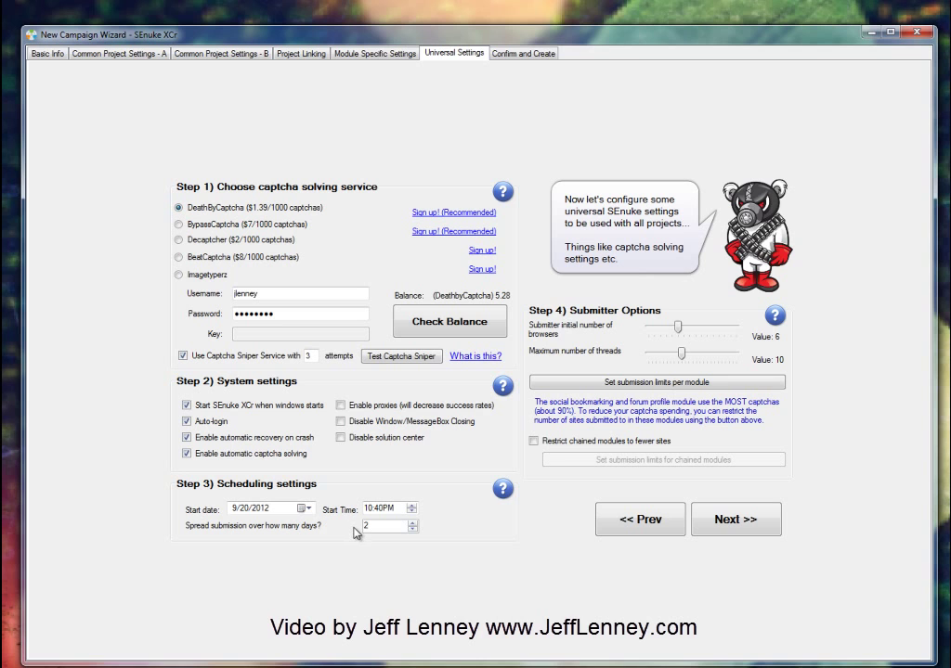
{"action": "left_click", "coordinate": [752, 526]}
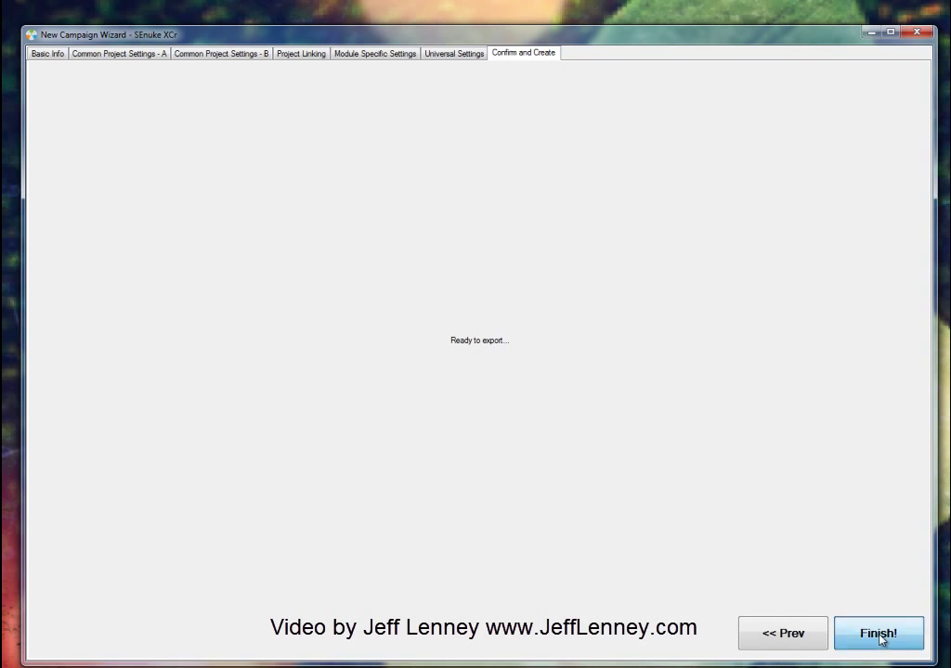
Step: Finish the wizard to export the Best Dubstep Artists campaign
{"action": "left_click", "coordinate": [878, 634]}
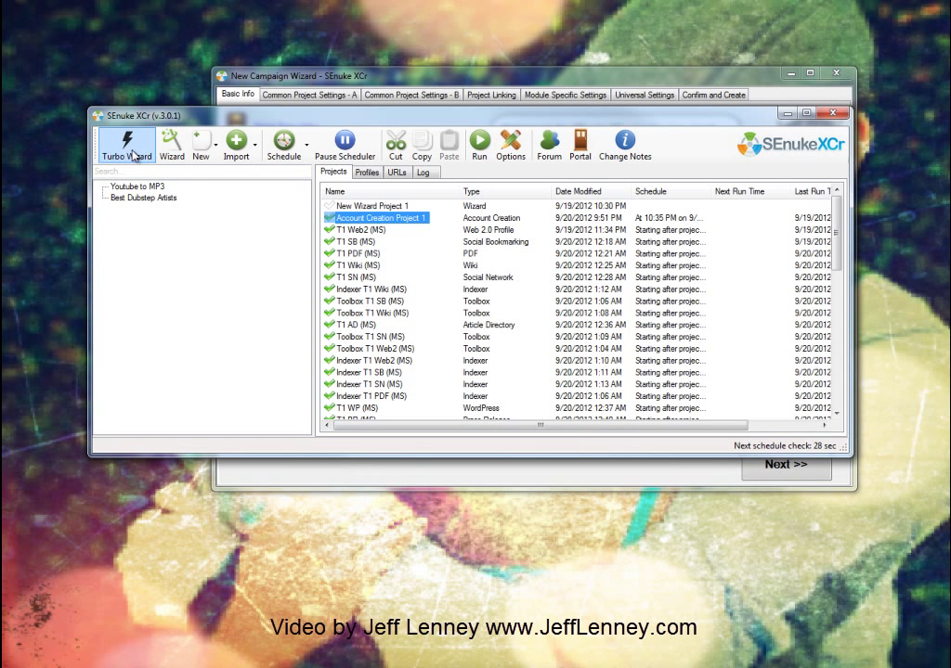
Step: Show the Best Dubstep Artists campaign's projects and then its URL lists
{"action": "left_click", "coordinate": [367, 173]}
{"action": "left_click", "coordinate": [397, 172]}
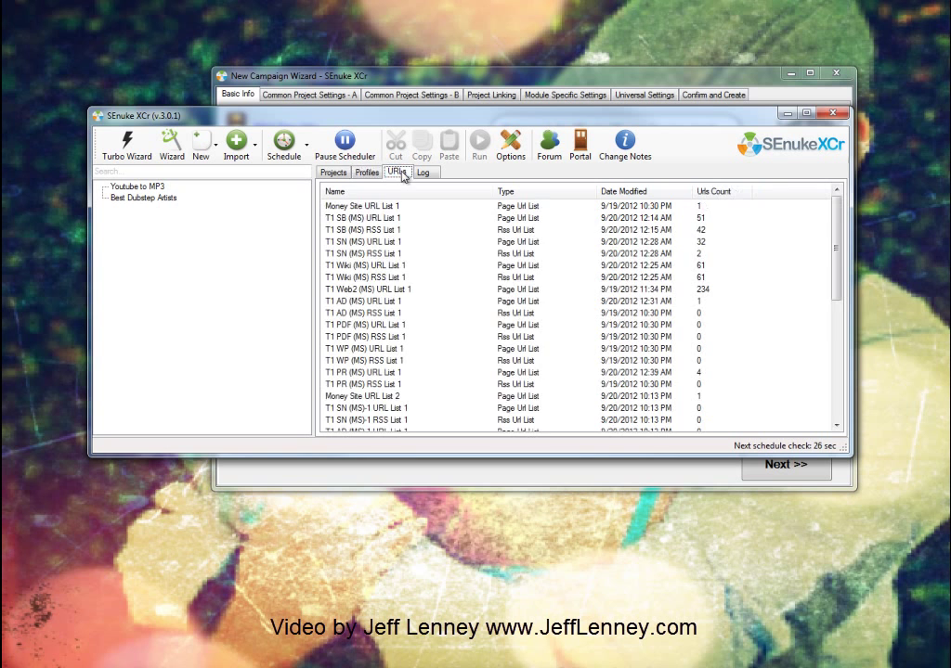
{"action": "left_click", "coordinate": [333, 172]}
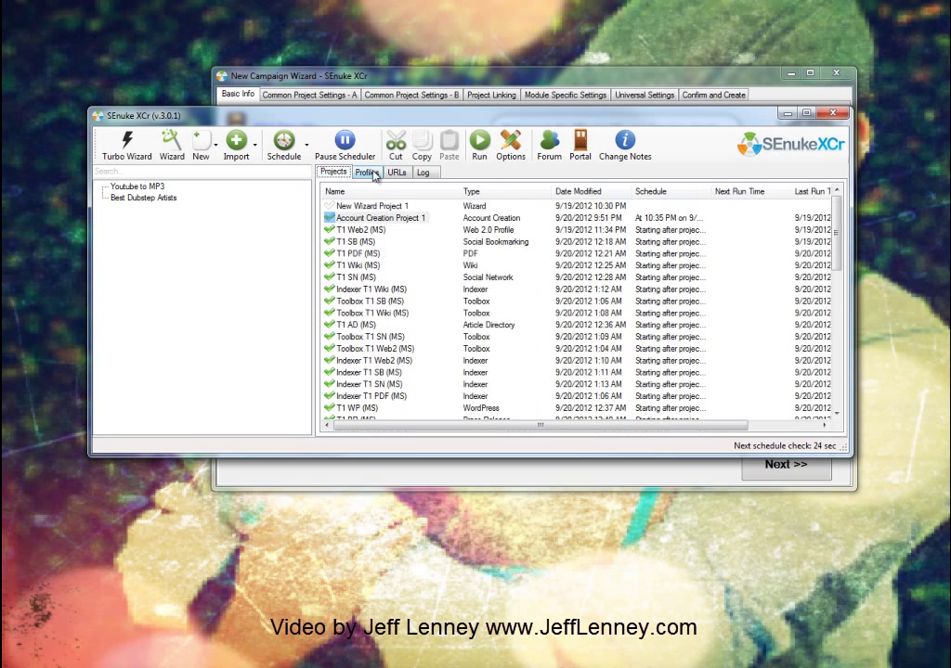
{"action": "left_click", "coordinate": [181, 198]}
{"action": "left_click", "coordinate": [137, 187]}
{"action": "left_click", "coordinate": [145, 197]}
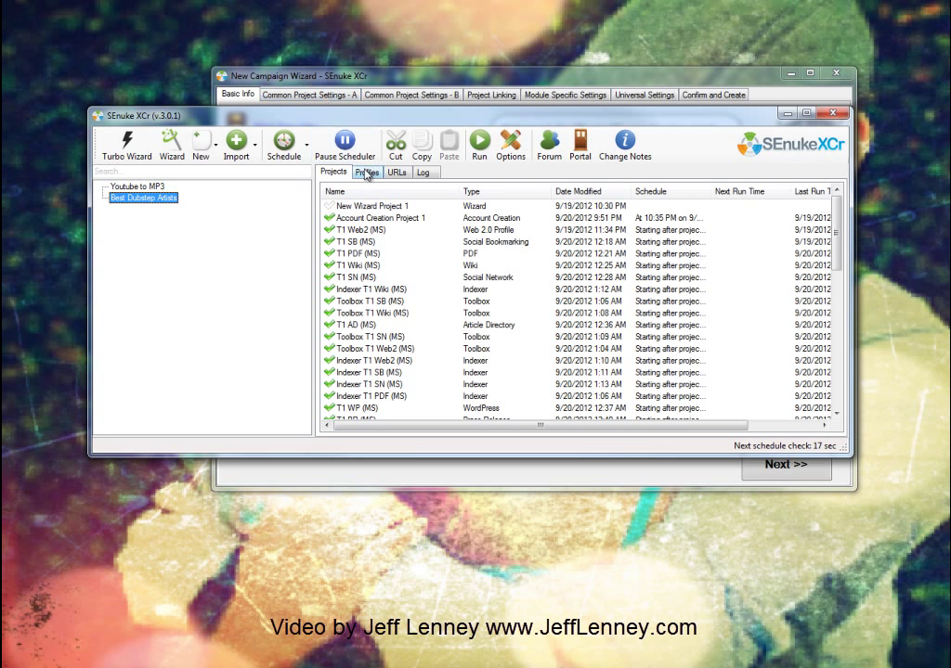
{"action": "left_click", "coordinate": [395, 173]}
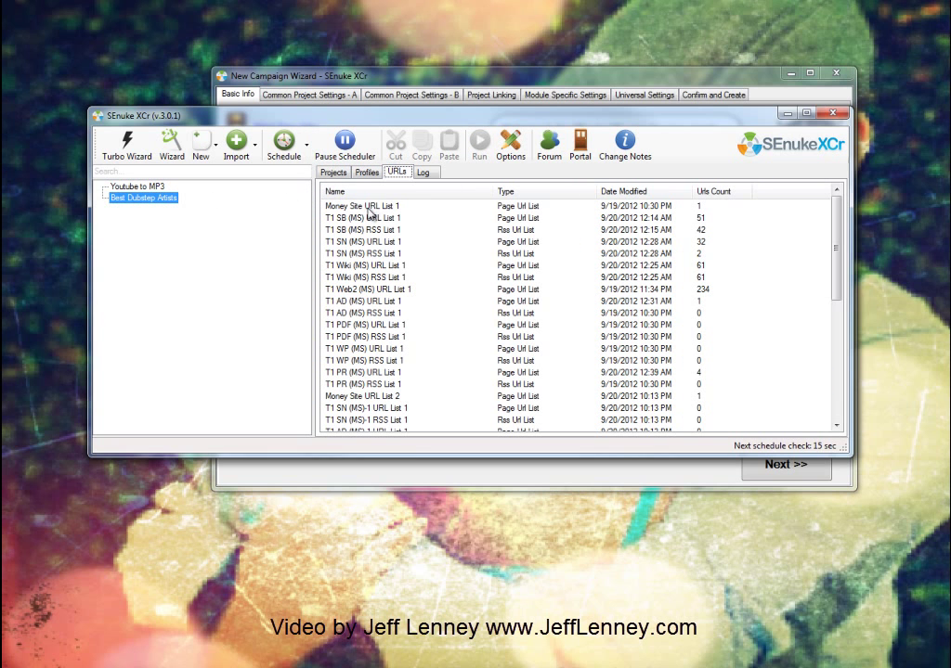
Step: Open Money Site URL List 1, widen its Anchor Text column, cancel Batch Add and close it
{"action": "double_click", "coordinate": [371, 208]}
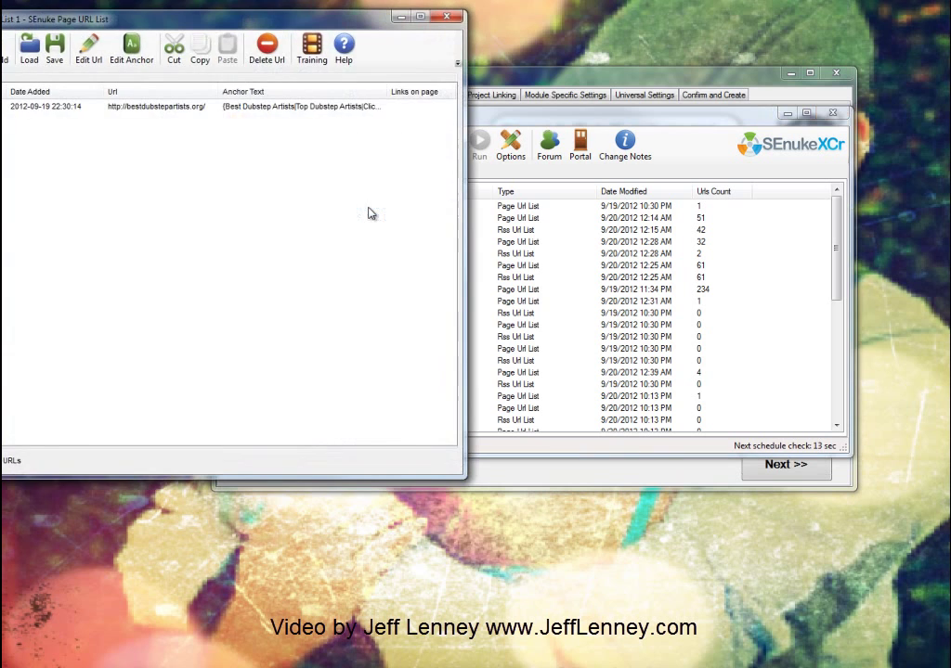
{"action": "left_click_drag", "start_coordinate": [208, 30], "coordinate": [446, 82]}
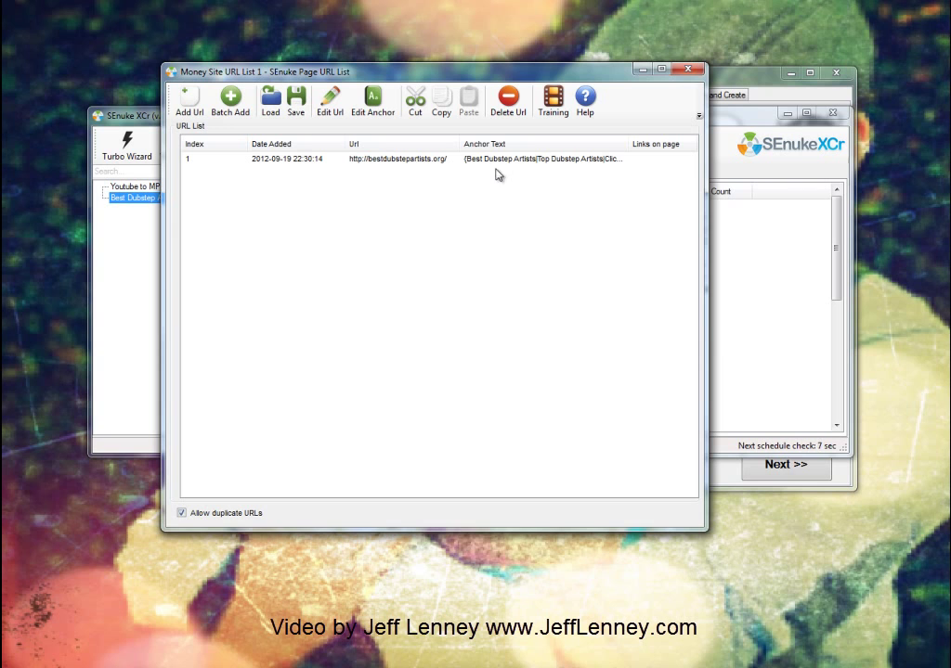
{"action": "mouse_move", "coordinate": [630, 145]}
{"action": "left_mouse_down"}
{"action": "mouse_move", "coordinate": [702, 144]}
{"action": "mouse_move", "coordinate": [608, 141]}
{"action": "mouse_move", "coordinate": [622, 141]}
{"action": "left_mouse_up"}
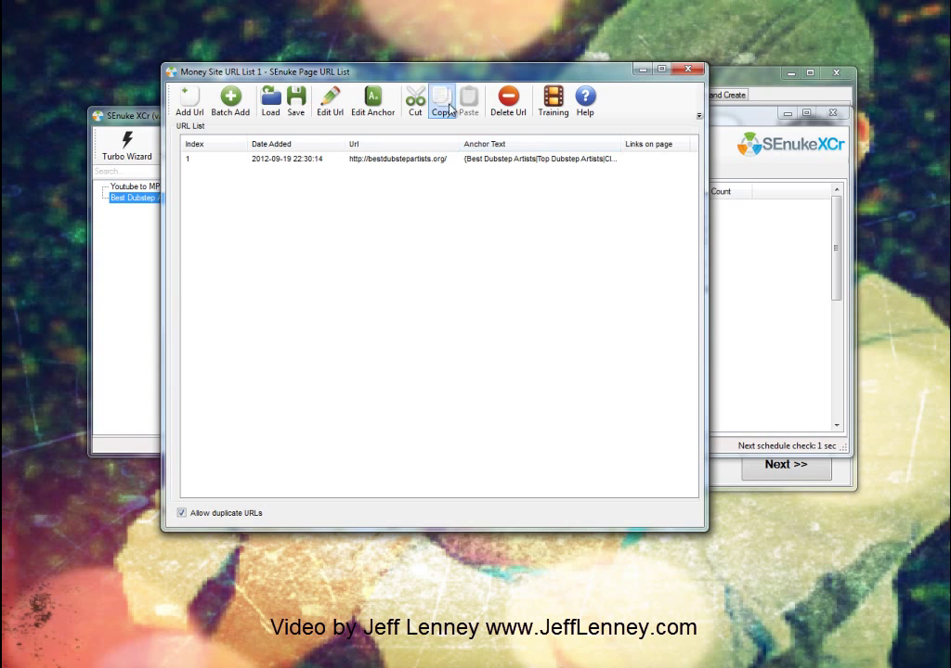
{"action": "left_click", "coordinate": [230, 101]}
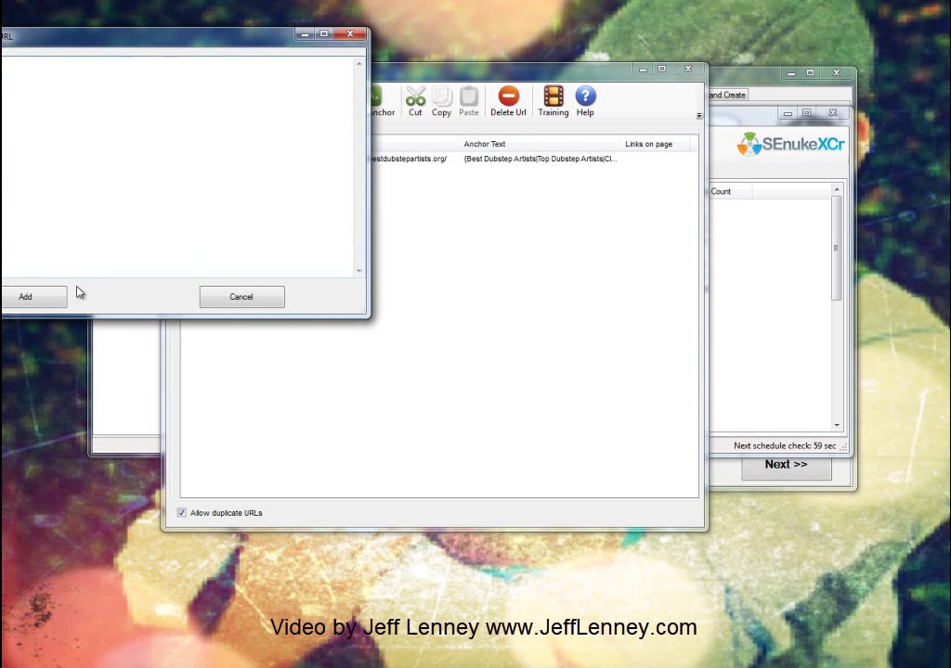
{"action": "left_click", "coordinate": [234, 300]}
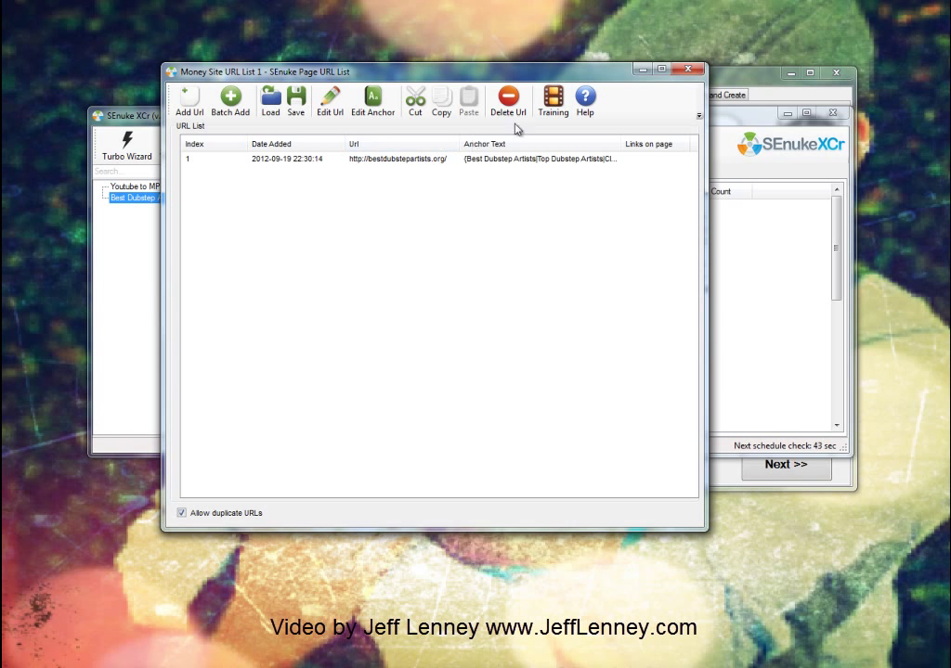
{"action": "left_click", "coordinate": [691, 72]}
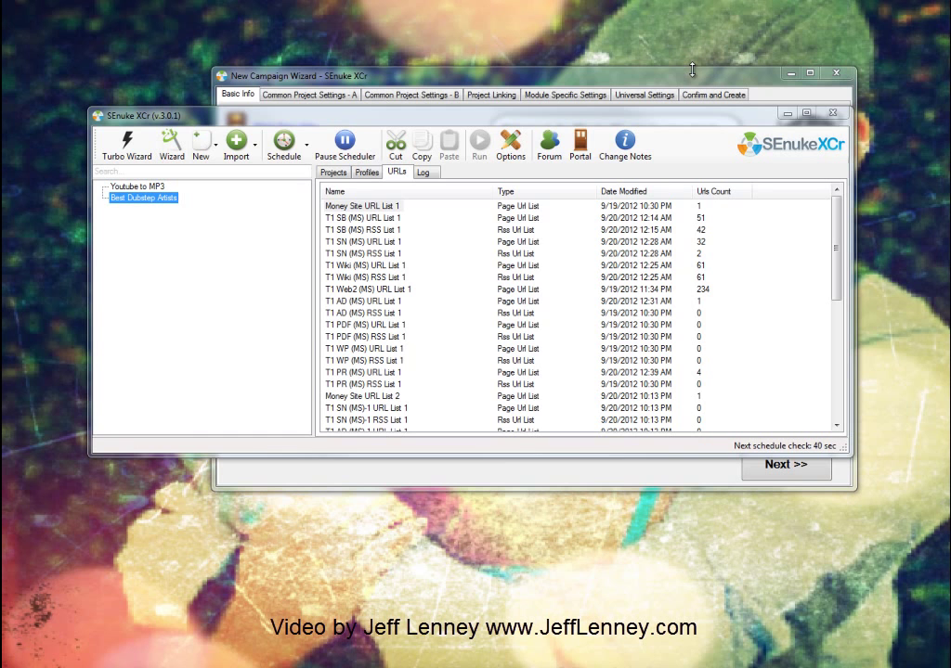
Step: Switch the main window to the campaign's project list and close the leftover New Campaign Wizard
{"action": "left_click", "coordinate": [570, 80]}
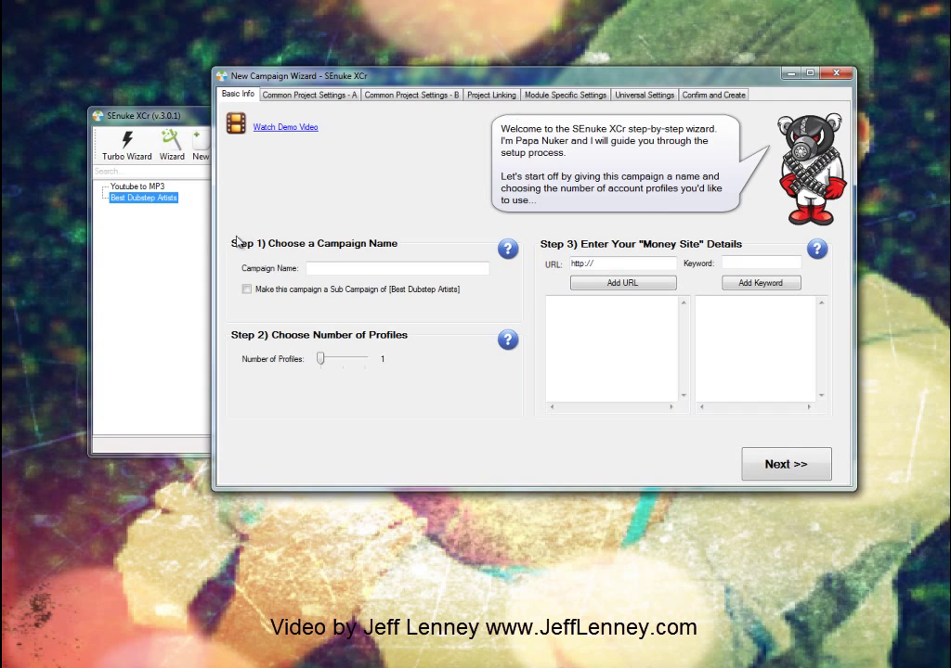
{"action": "left_click", "coordinate": [201, 254]}
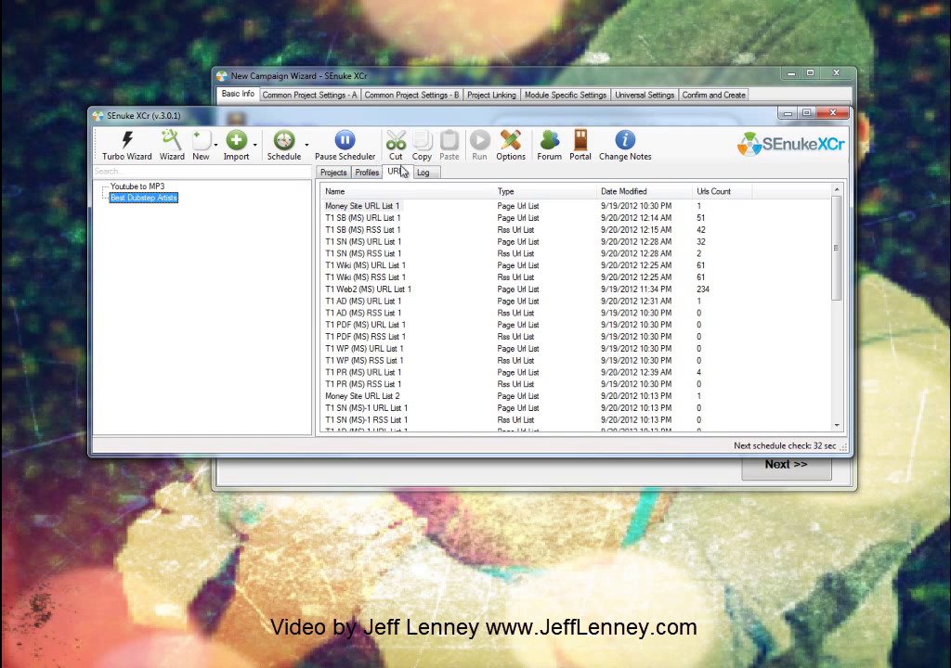
{"action": "left_click", "coordinate": [336, 173]}
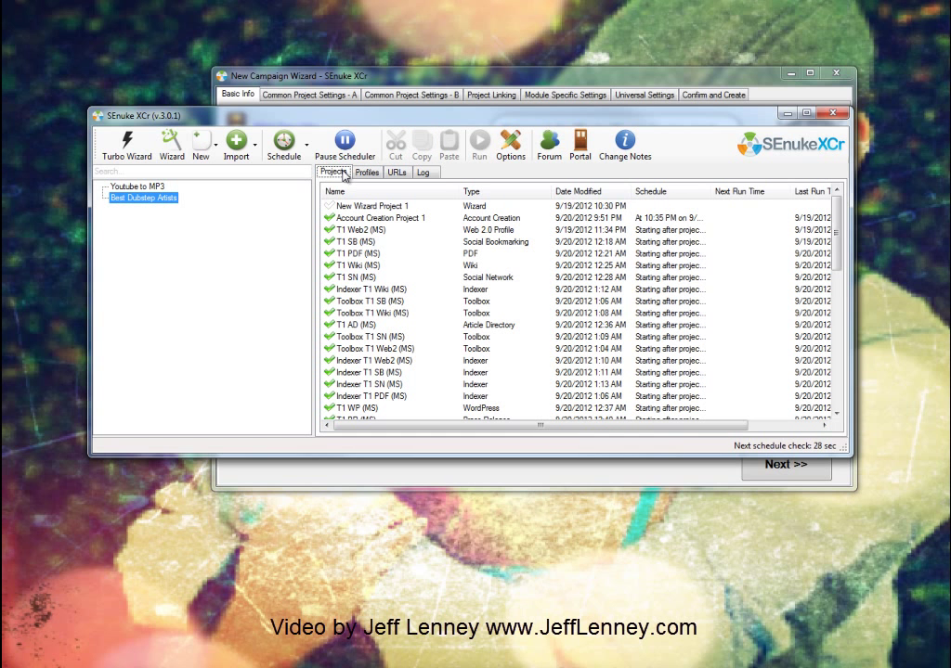
{"action": "left_click", "coordinate": [788, 113]}
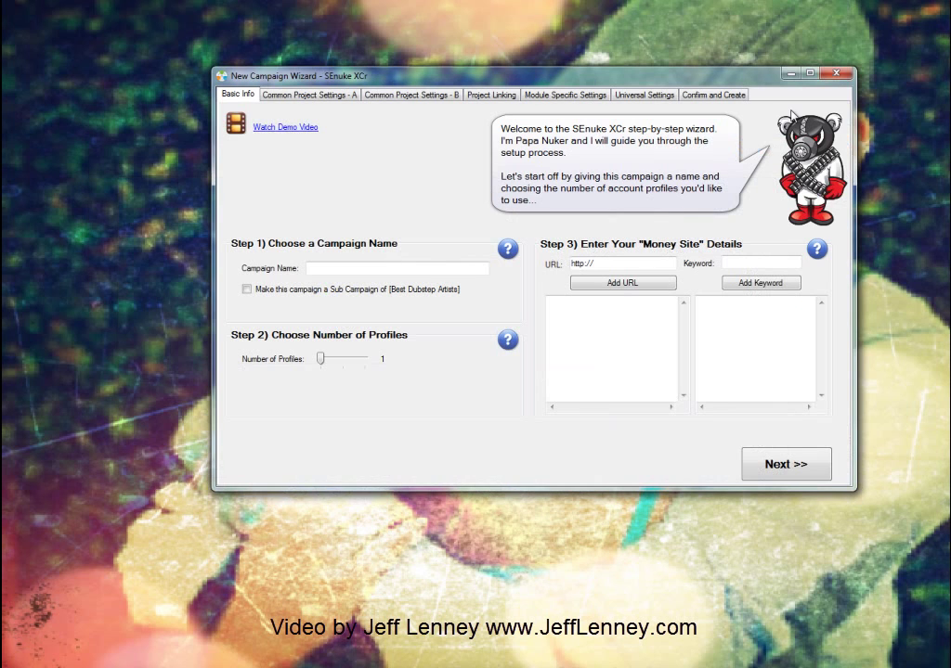
{"action": "left_click", "coordinate": [845, 78]}
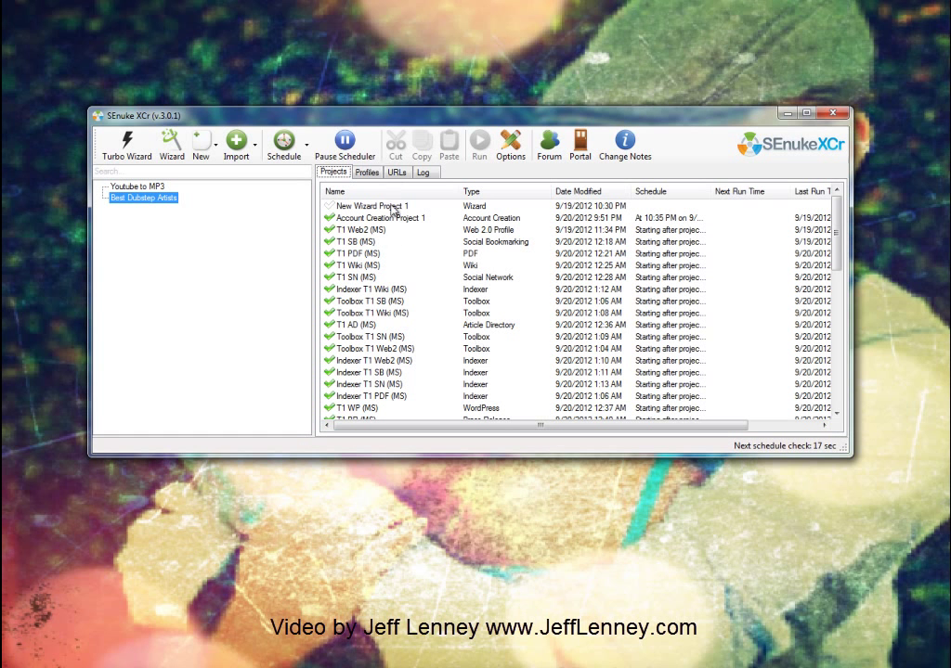
{"action": "left_click", "coordinate": [122, 156]}
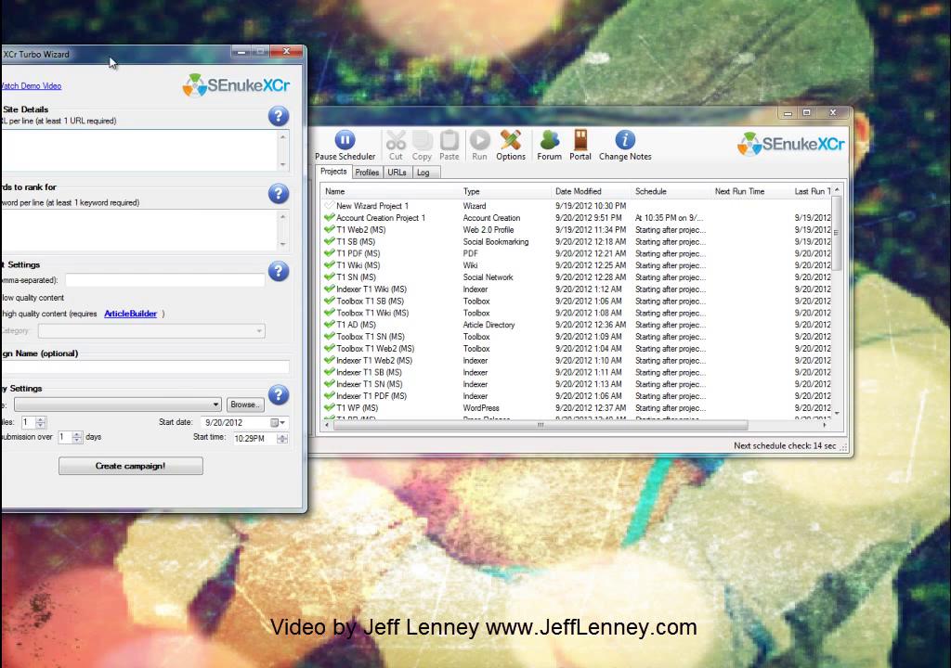
{"action": "left_click_drag", "start_coordinate": [114, 59], "coordinate": [406, 125]}
{"action": "key", "text": "ctrl+v"}
{"action": "key", "text": "ctrl+a"}
{"action": "key", "text": "Delete"}
{"action": "type", "text": "http://bn"}
{"action": "type", "text": "stdubstepartists.org/"}
Step: Enter keywords 'best dubstep artists', 'top dubstep artists', 'dubstep artists' and 'new dubstep artists', one per line
{"action": "key", "text": "Tab"}
{"action": "type", "text": "best dubstep artists"}
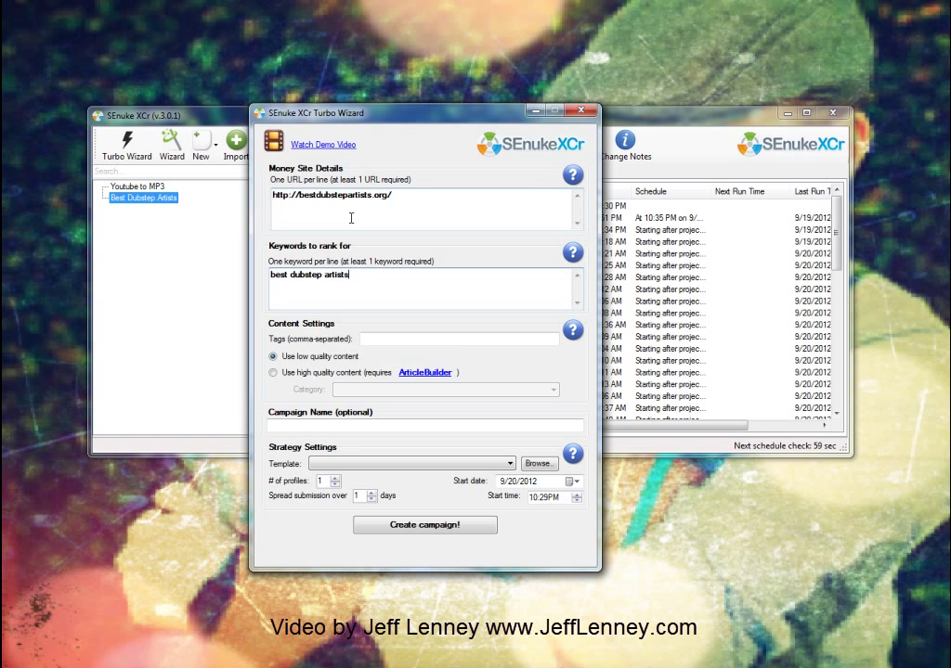
{"action": "key", "text": "Return"}
{"action": "type", "text": "top dubstep artists"}
{"action": "key", "text": "Return"}
{"action": "type", "text": "dubstep artists"}
{"action": "key", "text": "Return"}
{"action": "type", "text": "new dubstep artists"}
Step: Fill the Tags field with 'dubstep, best dubstep artists, top dubstep artists'
{"action": "left_click", "coordinate": [408, 338]}
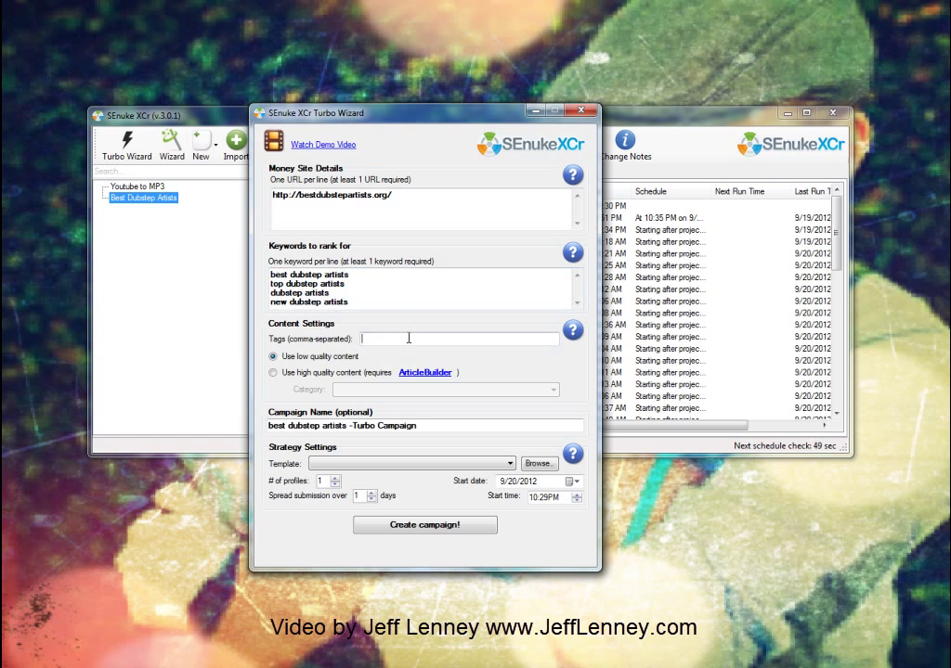
{"action": "type", "text": "d"}
{"action": "key", "text": "BackSpace"}
{"action": "type", "text": "dubstep, best dubstep artists, top dubstep artists"}
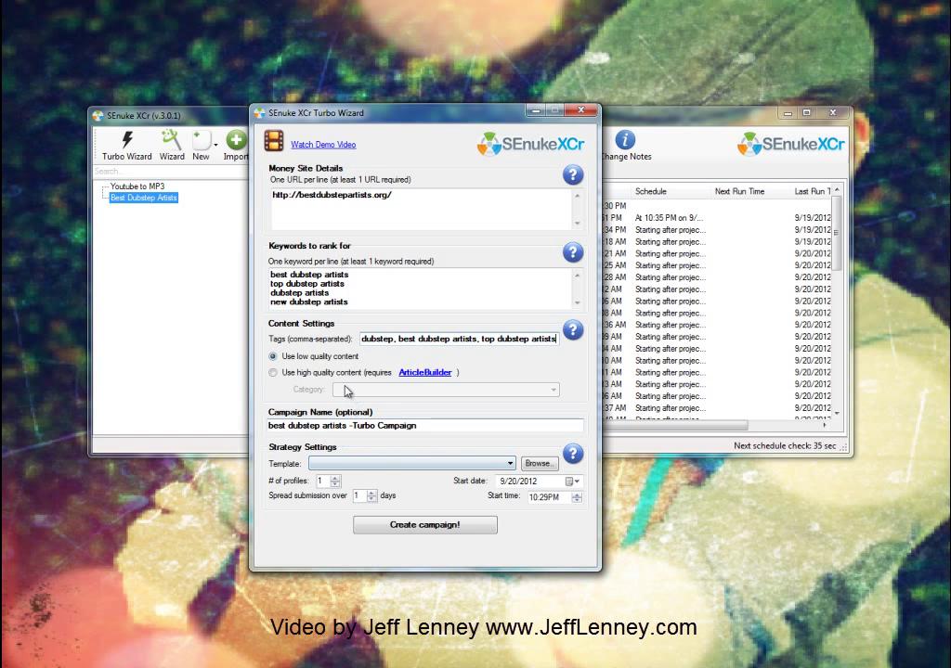
Step: Choose the ZontSEO.com - Double Sided Mirror template and start on 9/24/2012 at 10:29AM
{"action": "left_click", "coordinate": [360, 464]}
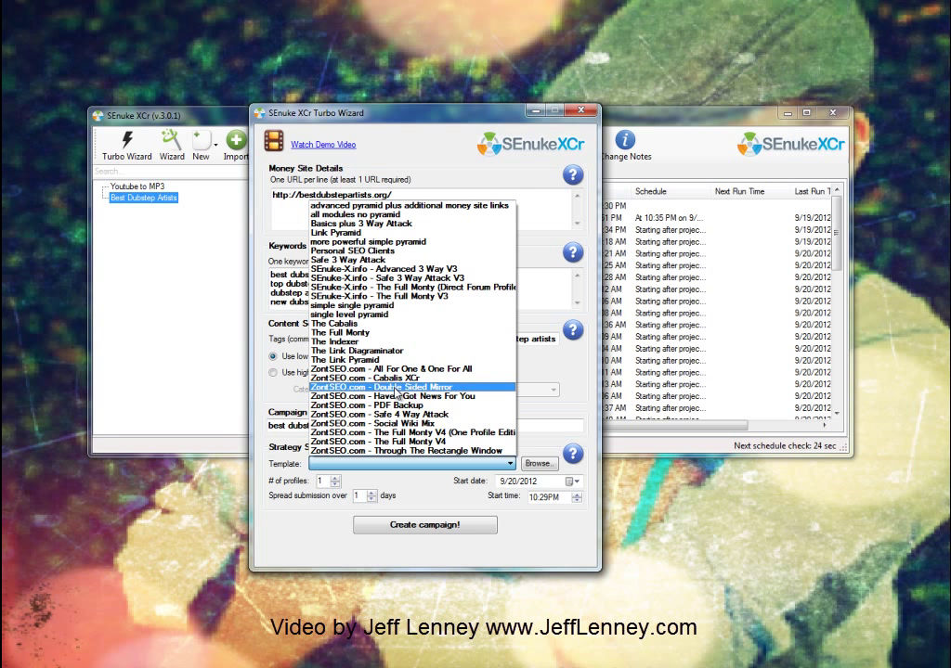
{"action": "left_click", "coordinate": [396, 387]}
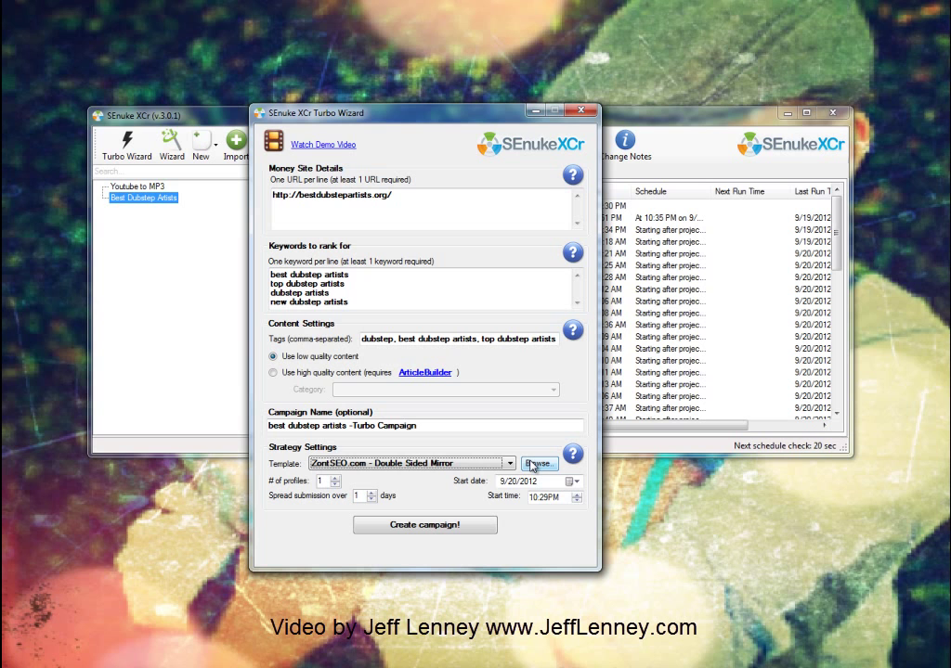
{"action": "left_click", "coordinate": [512, 482]}
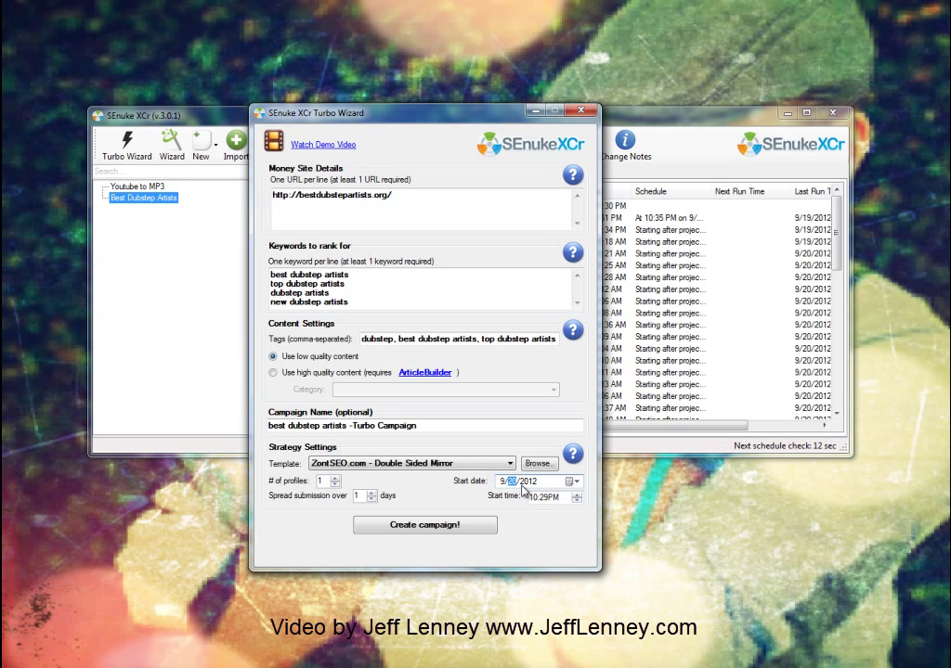
{"action": "left_click", "coordinate": [554, 498]}
{"action": "key", "text": "Tab"}
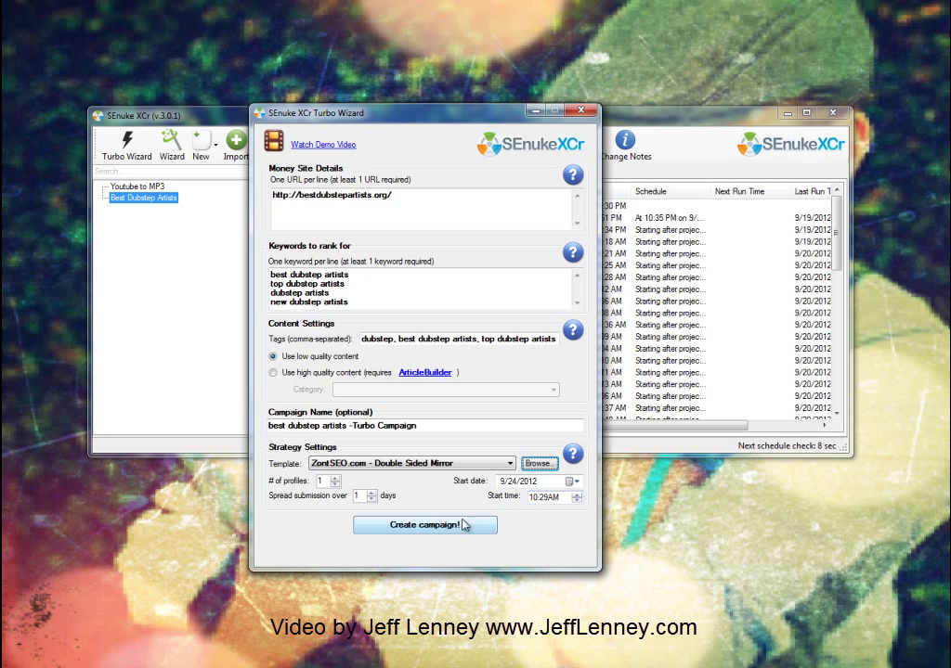
Step: Create the Turbo campaign, dismiss both auto-spin error notifications, and return to the main window
{"action": "left_click", "coordinate": [441, 526]}
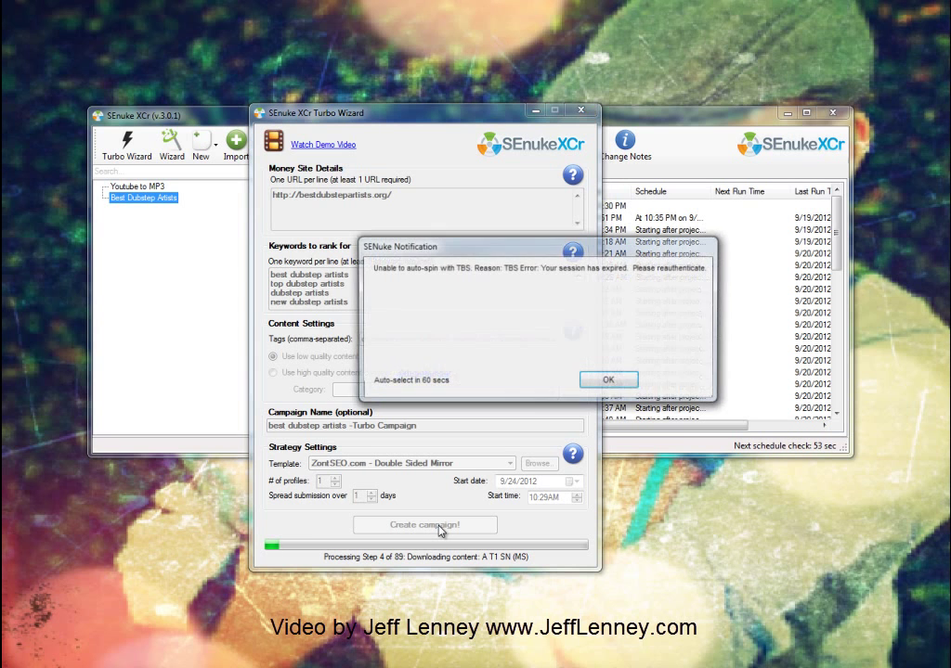
{"action": "left_click", "coordinate": [605, 383]}
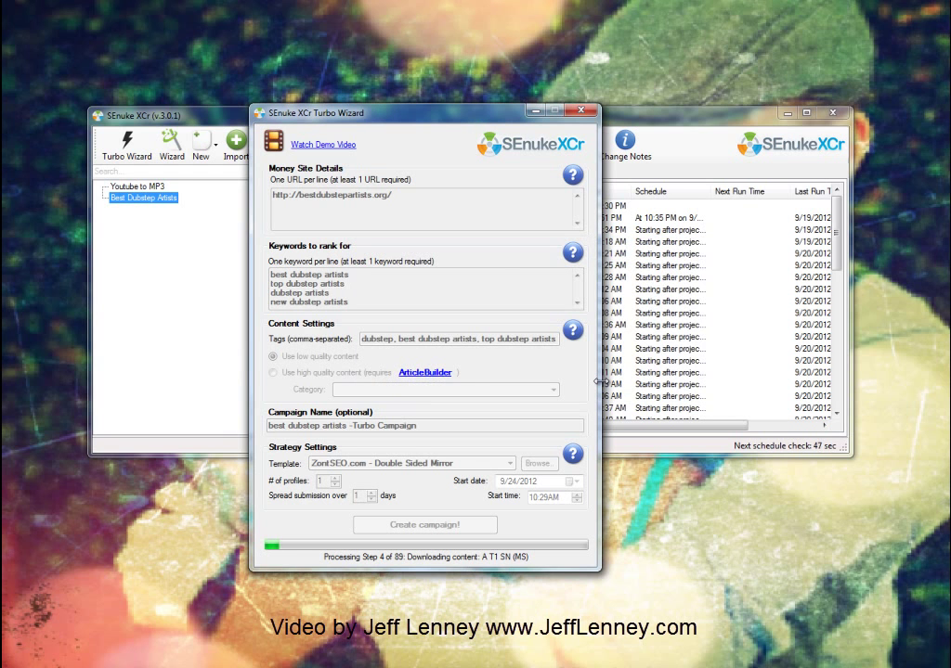
{"action": "left_click", "coordinate": [604, 384]}
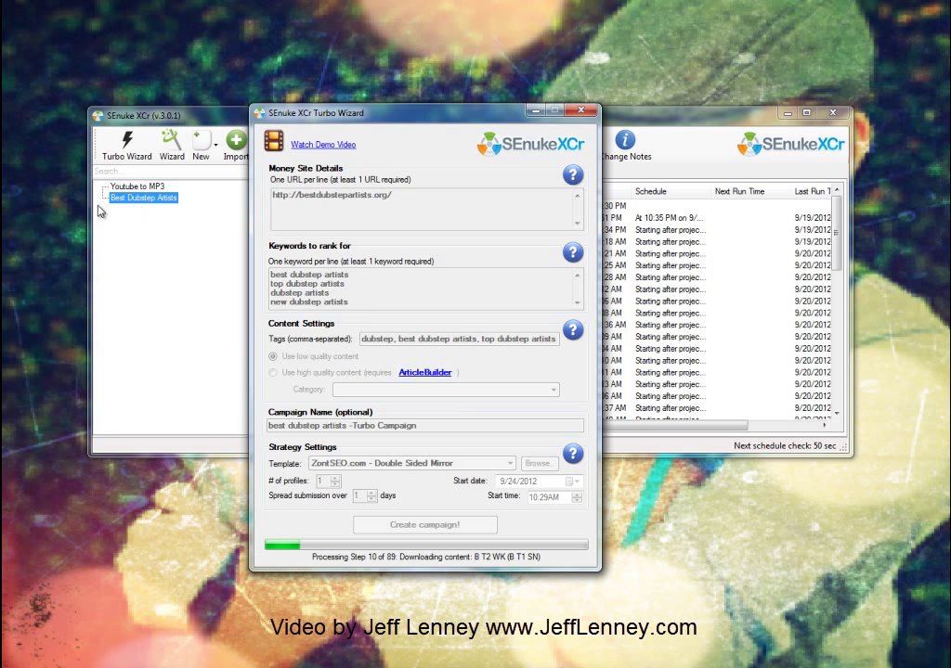
{"action": "left_click", "coordinate": [144, 238]}
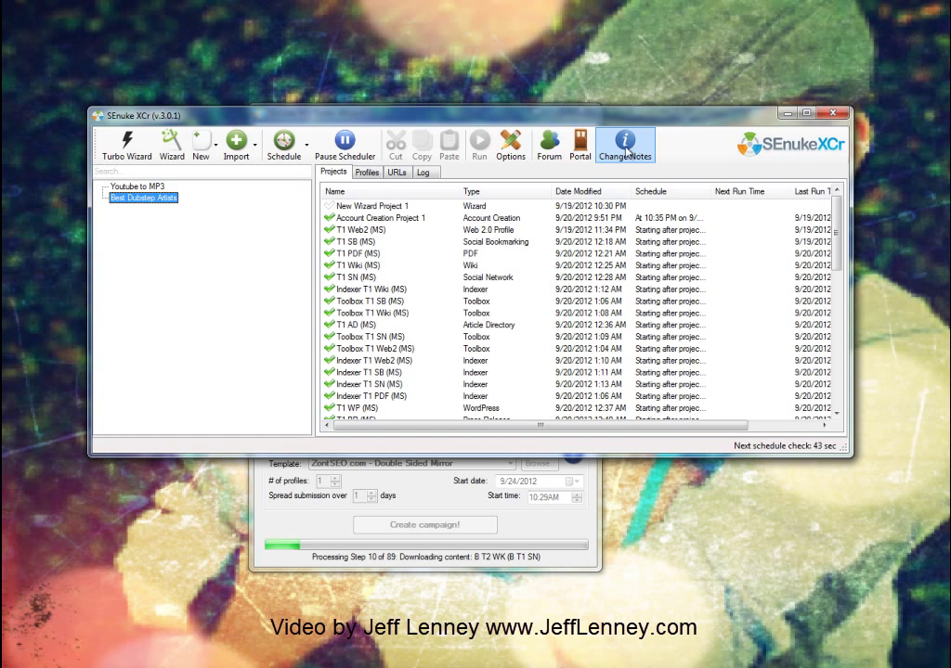
Step: Open the Portal and toggle the Blogaholicnetwork.com, Dockwalk.com and makemesustainable.com script checkboxes
{"action": "left_click", "coordinate": [581, 146]}
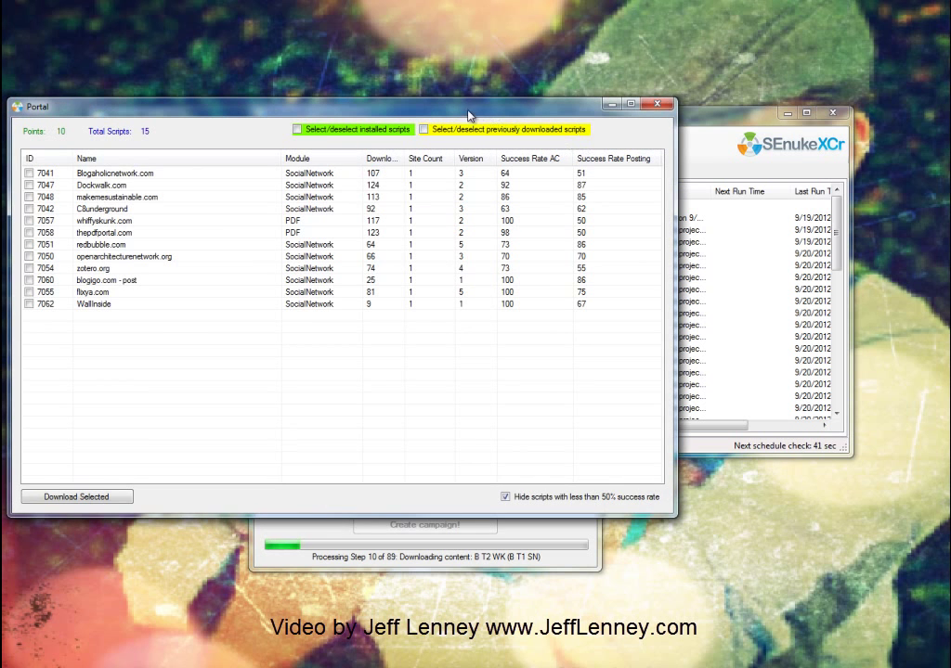
{"action": "left_click_drag", "start_coordinate": [469, 112], "coordinate": [613, 136]}
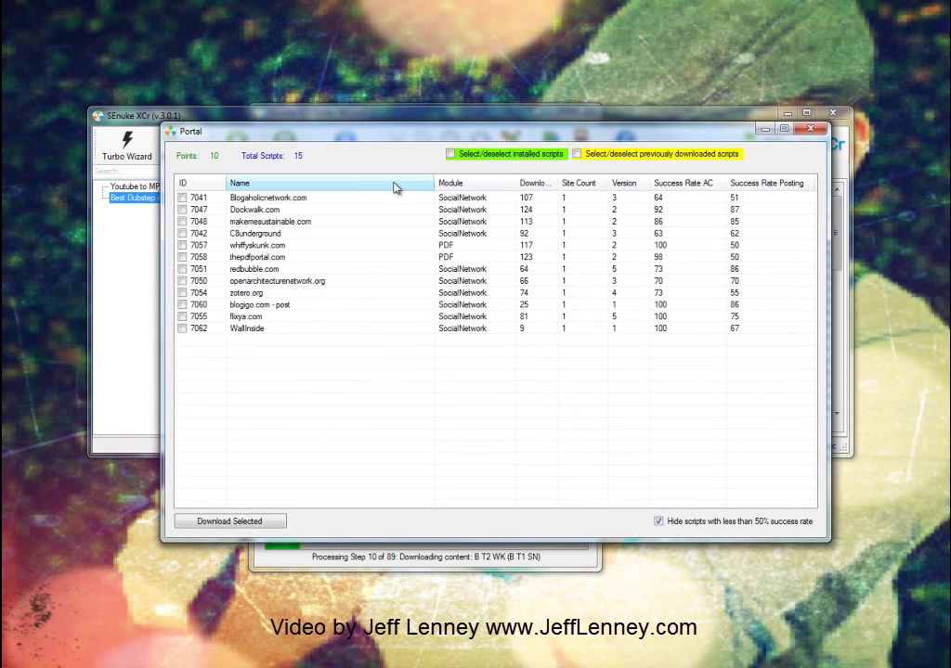
{"action": "left_click", "coordinate": [185, 210]}
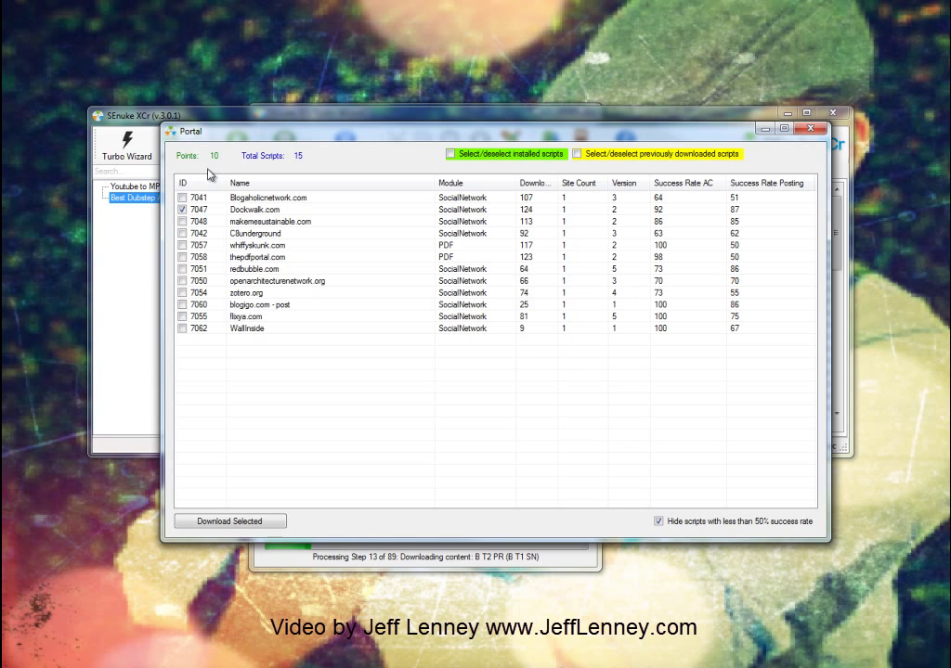
{"action": "left_click", "coordinate": [182, 210]}
{"action": "left_click", "coordinate": [183, 199]}
{"action": "left_click", "coordinate": [183, 210]}
{"action": "left_click", "coordinate": [183, 222]}
{"action": "left_click", "coordinate": [183, 198]}
{"action": "left_click", "coordinate": [183, 209]}
Step: Close the Portal window
{"action": "left_click", "coordinate": [810, 138]}
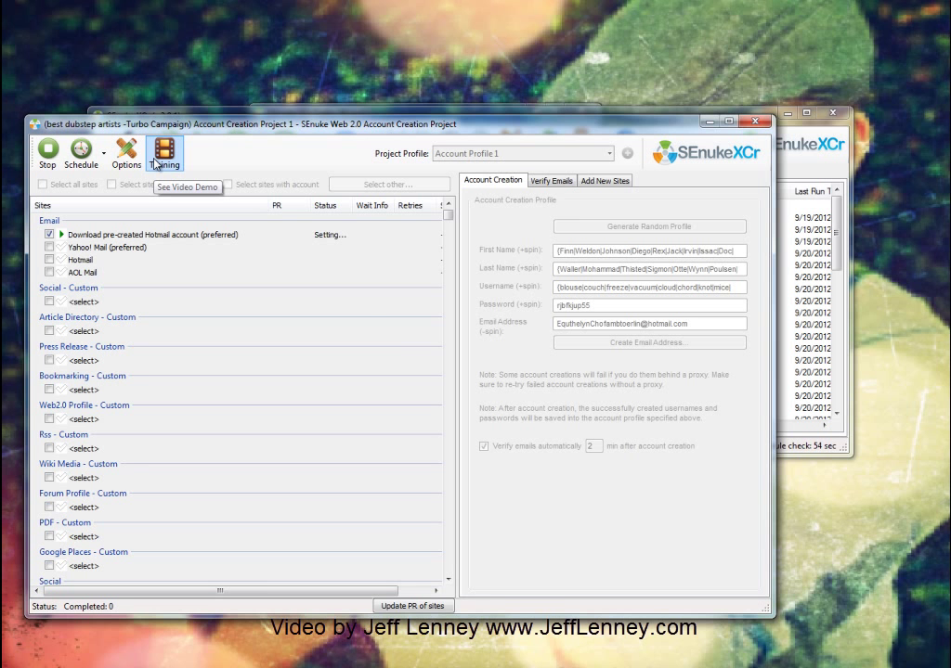
Step: Move the Camtasia Recorder controls near the centre of the screen
{"action": "left_click", "coordinate": [807, 134]}
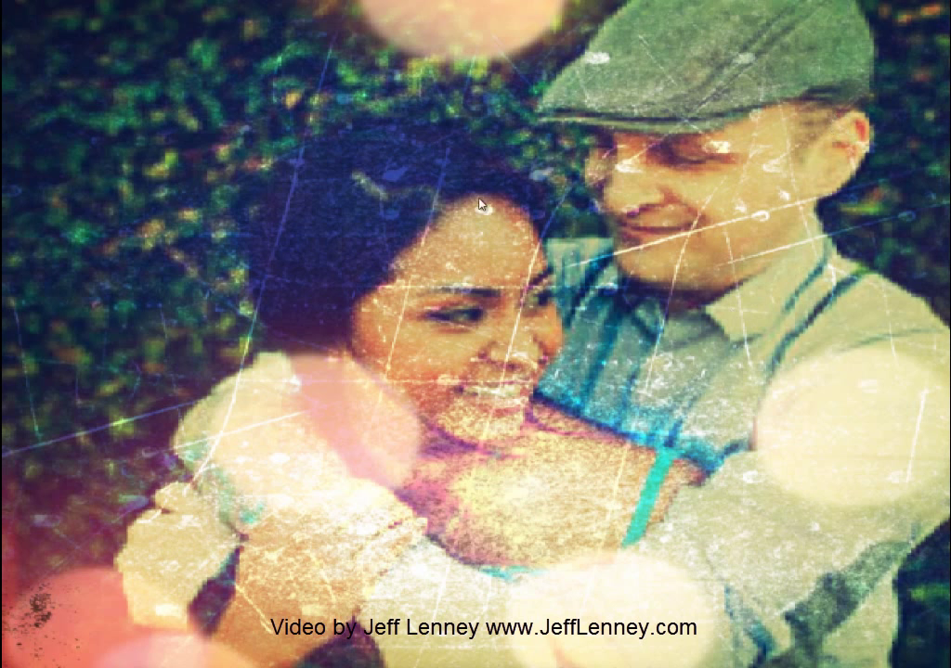
{"action": "left_click_drag", "start_coordinate": [563, 130], "coordinate": [557, 210]}
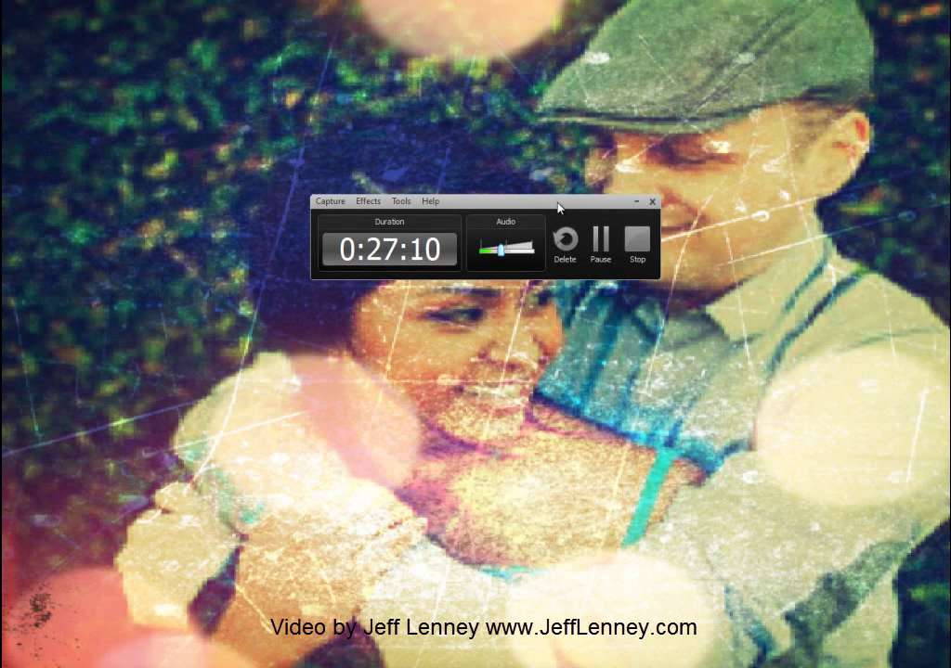